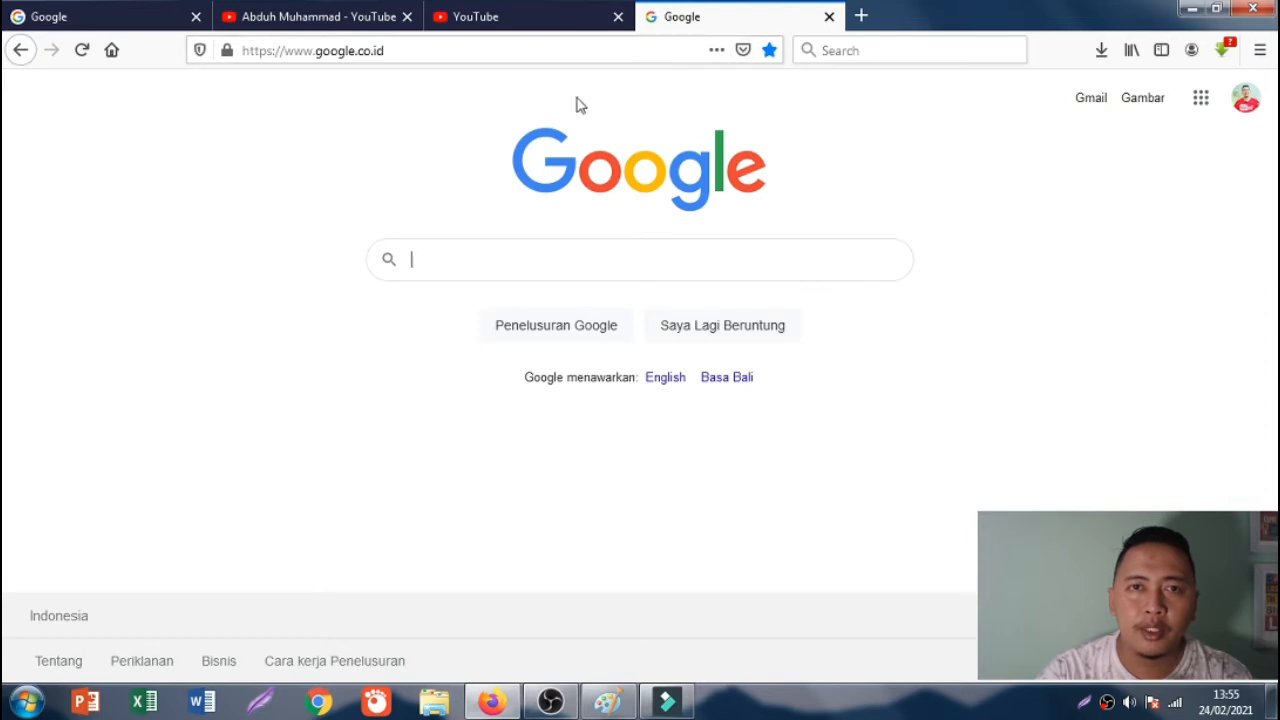
# - Switch to the open YouTube home page and search for "green screen subscribe"
pyautogui.click(525, 30)
pyautogui.click(600, 94)
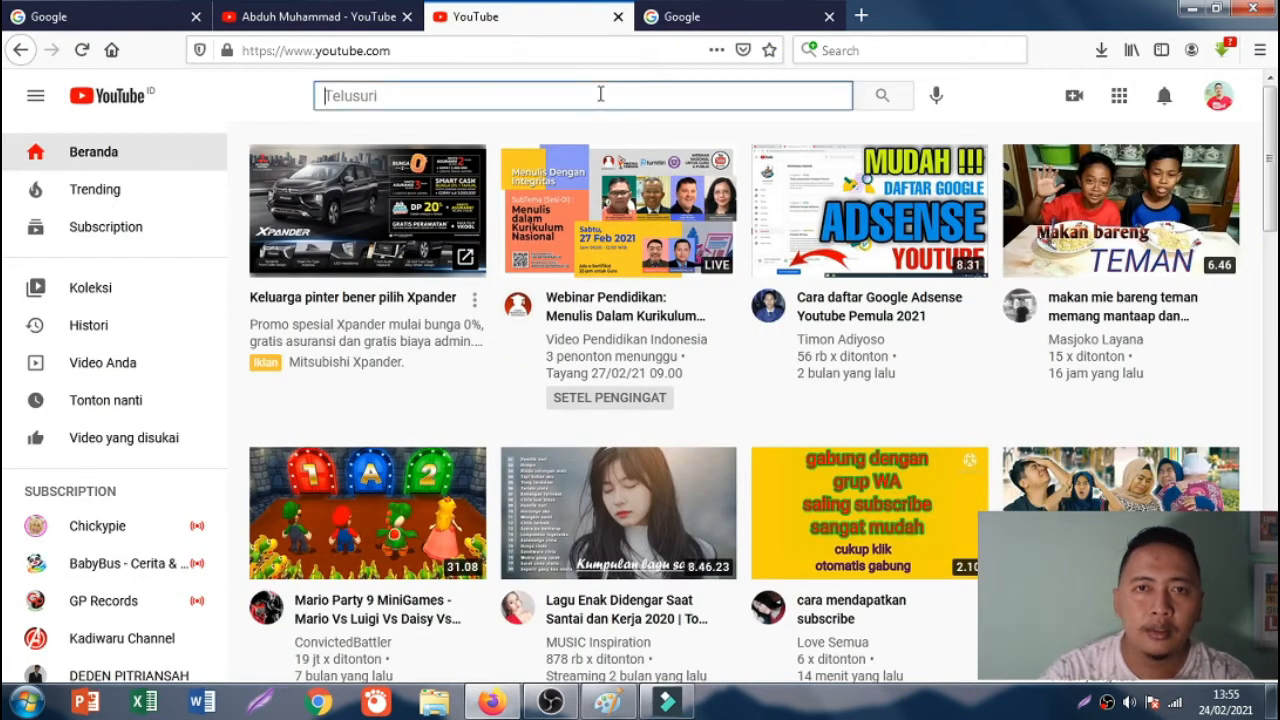
pyautogui.write('G')
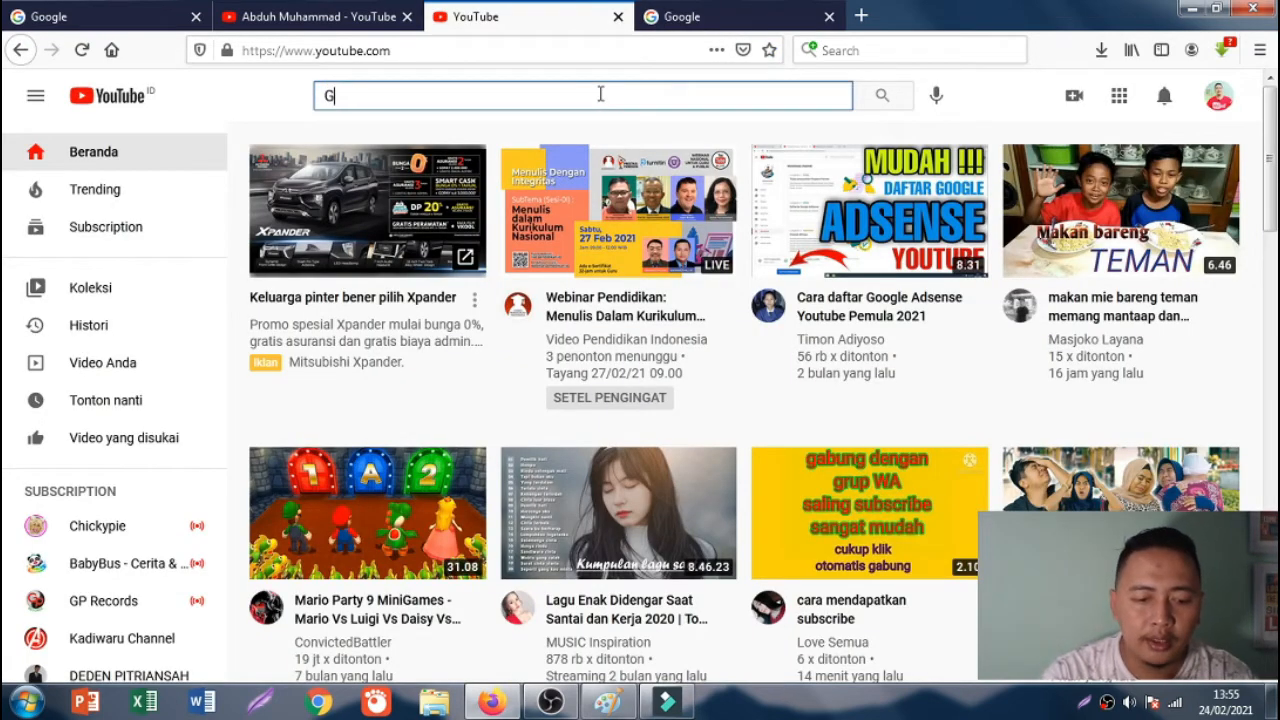
pyautogui.write('RENN')
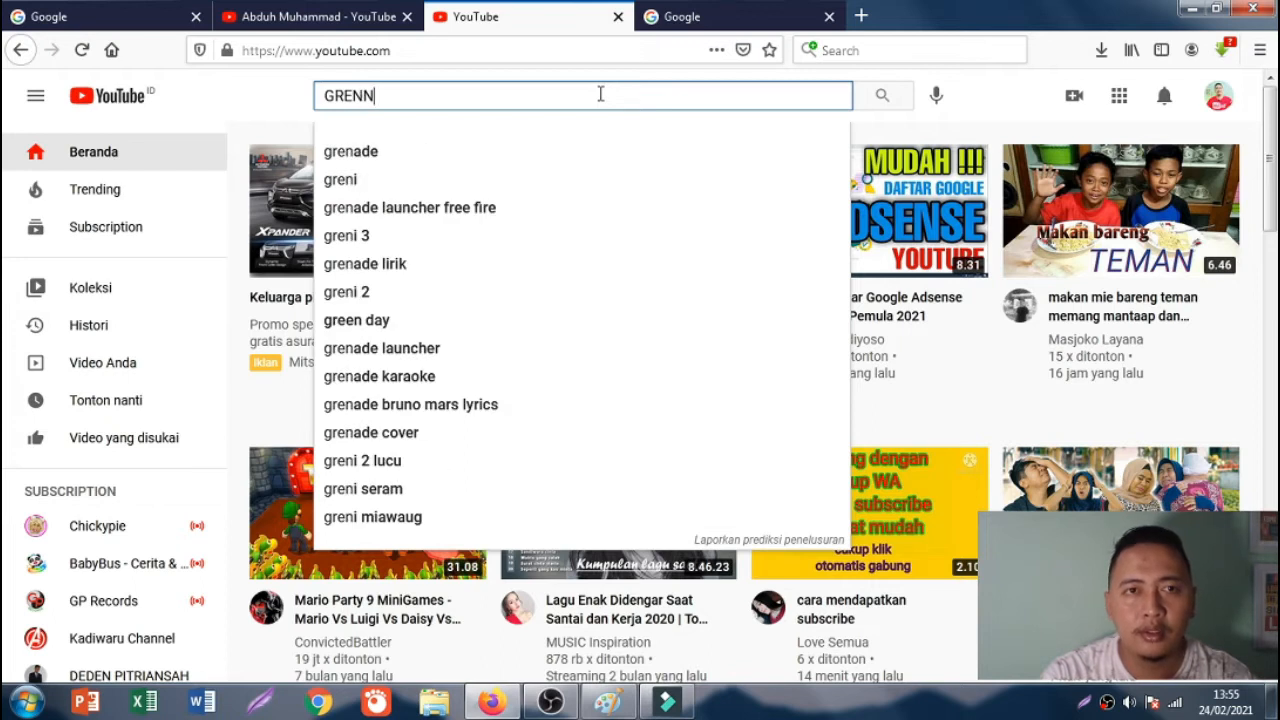
pyautogui.press('BackSpace')
pyautogui.press('BackSpace')
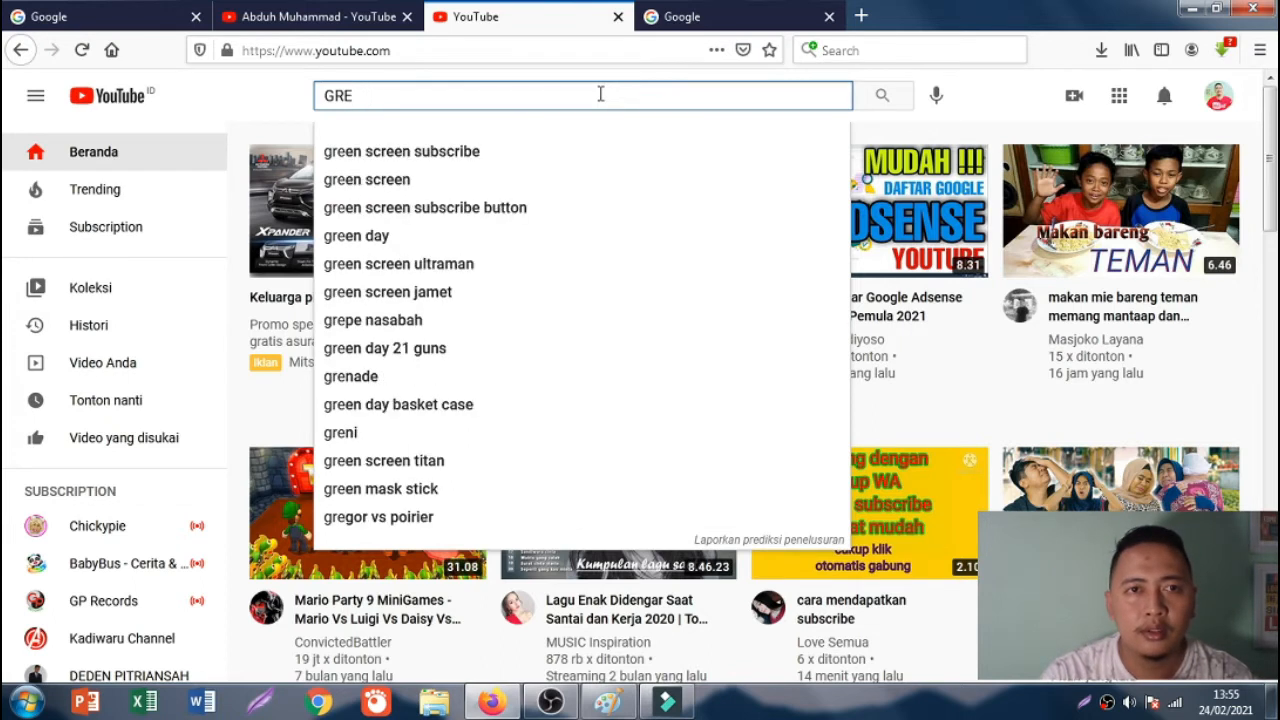
pyautogui.write('E')
pyautogui.press('Down')
pyautogui.press('Down')
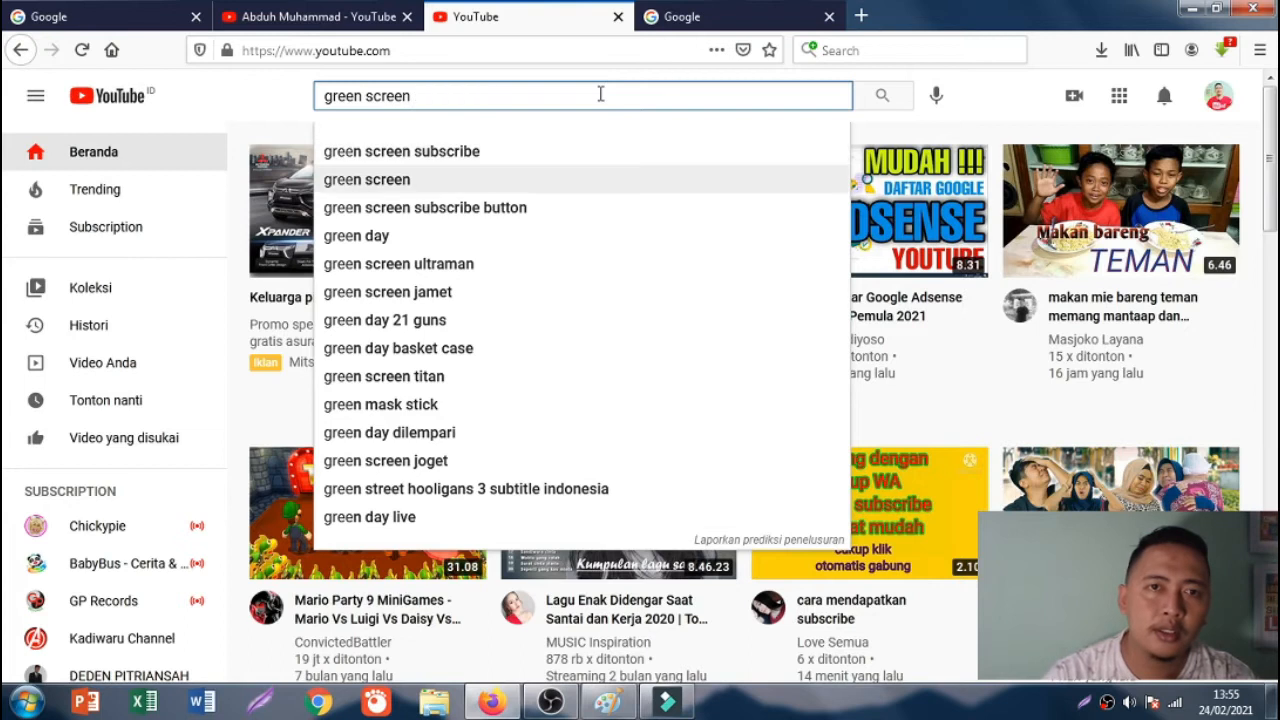
pyautogui.press('Up')
pyautogui.press('Return')
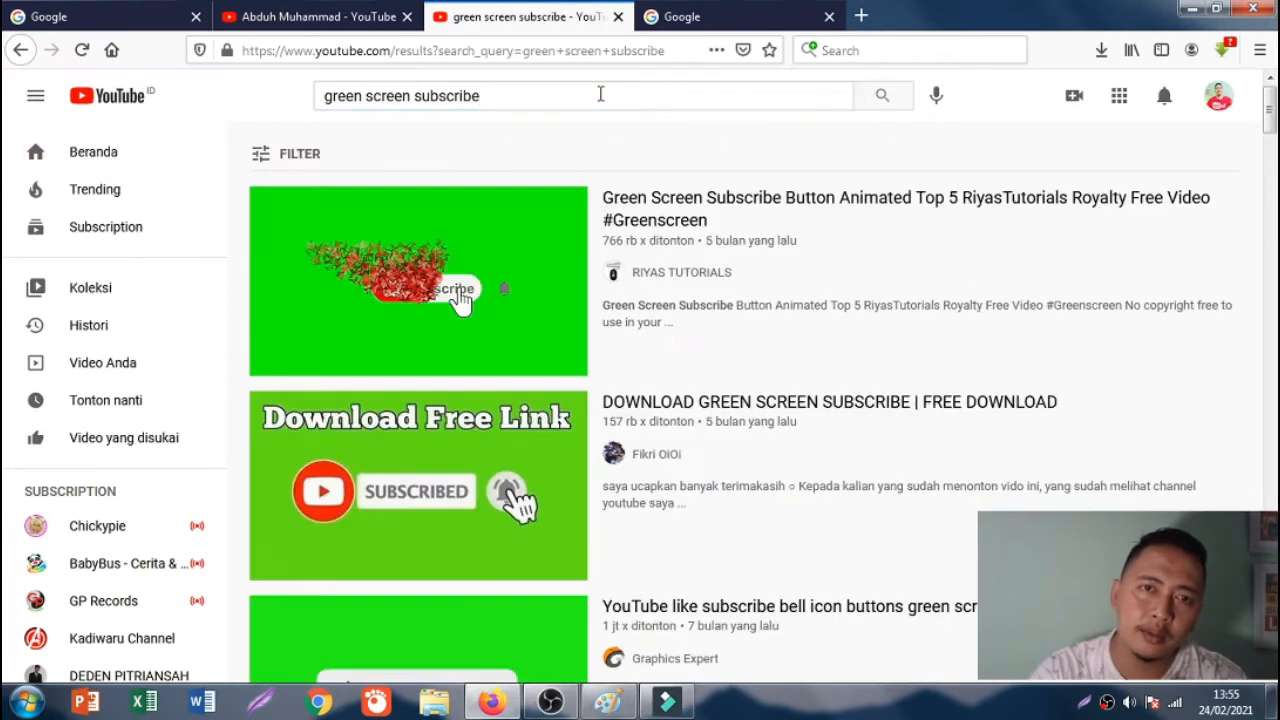
# - Browse the results and open the KitaKel video "Animasi/video Subscribe | Like | Lonceng | green screen"
pyautogui.moveTo(450, 274)
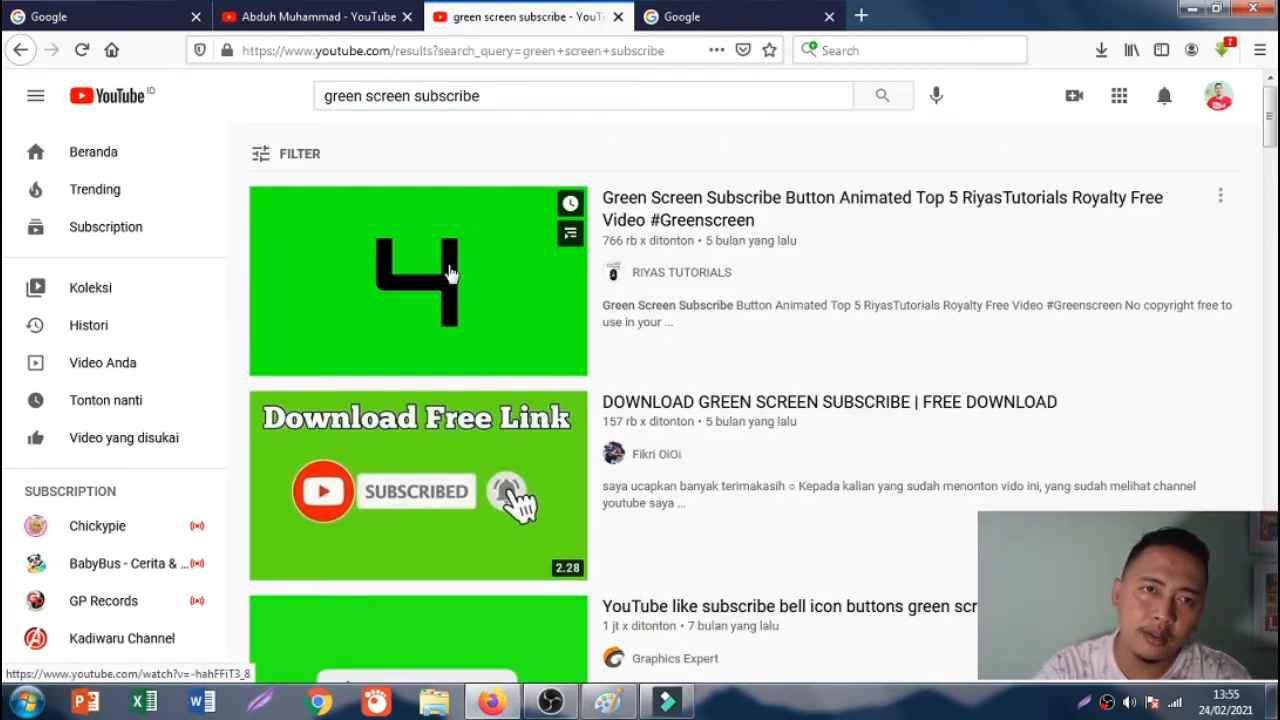
pyautogui.scroll(-3, 455, 288)
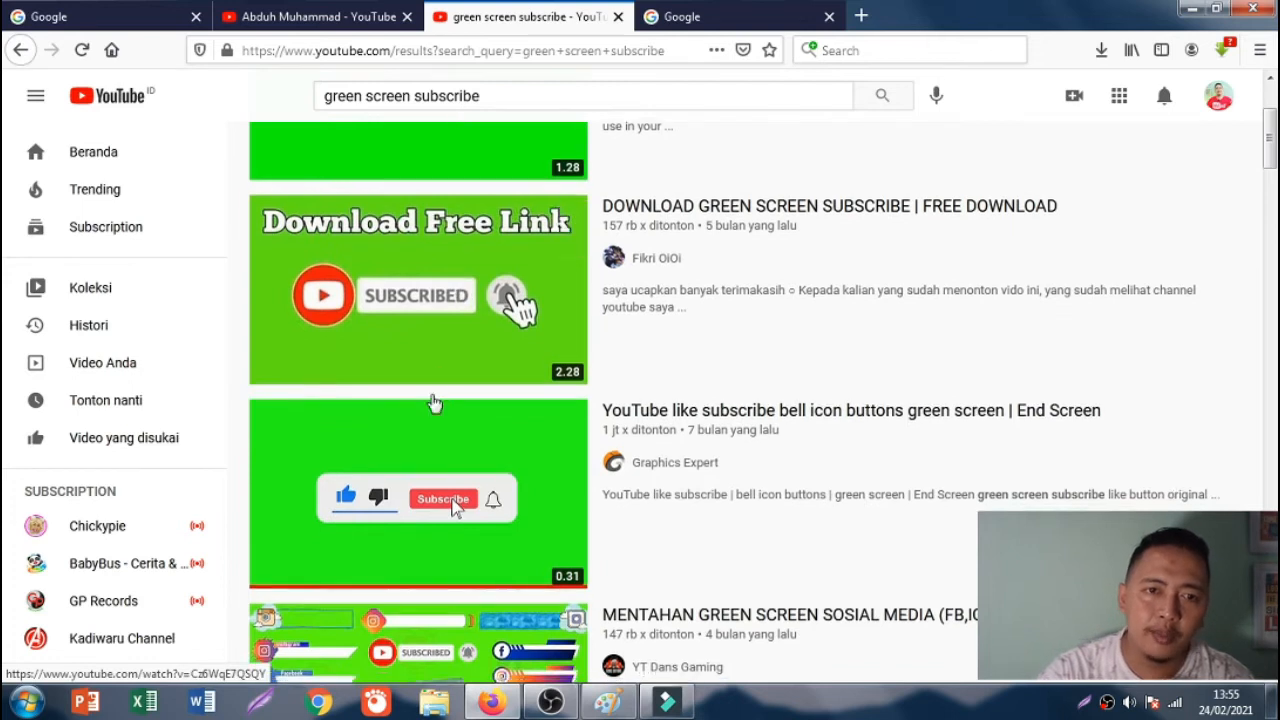
pyautogui.scroll(-3, 460, 302)
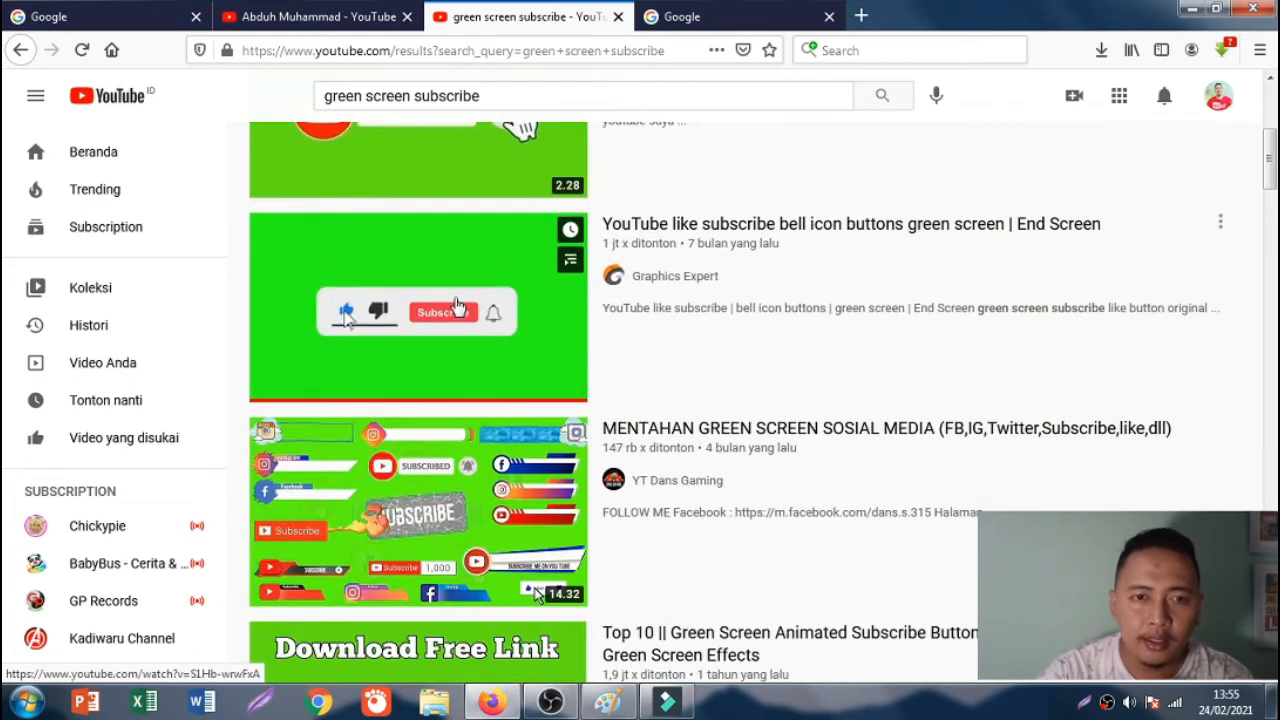
pyautogui.scroll(-10, 455, 303)
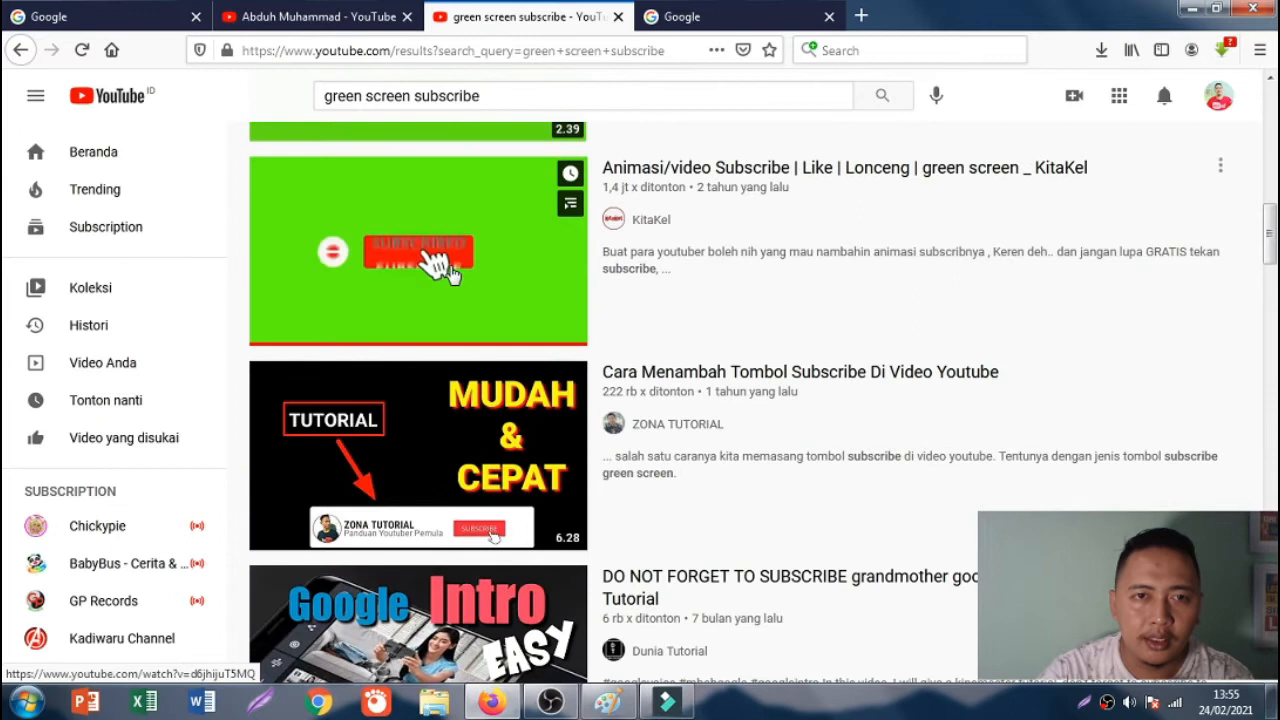
pyautogui.click(662, 290)
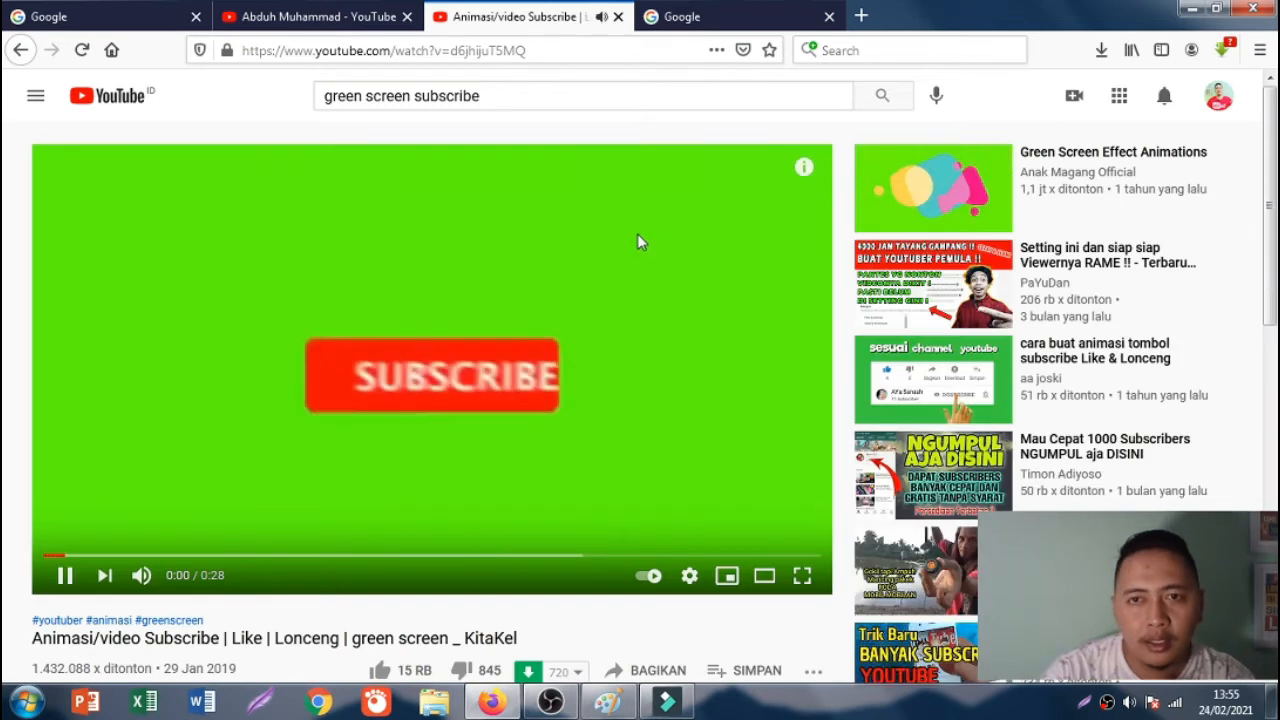
# - Download the subscribe animation video at 720, check it in the browser's recent downloads and pause playback
pyautogui.scroll(-2, 630, 455)
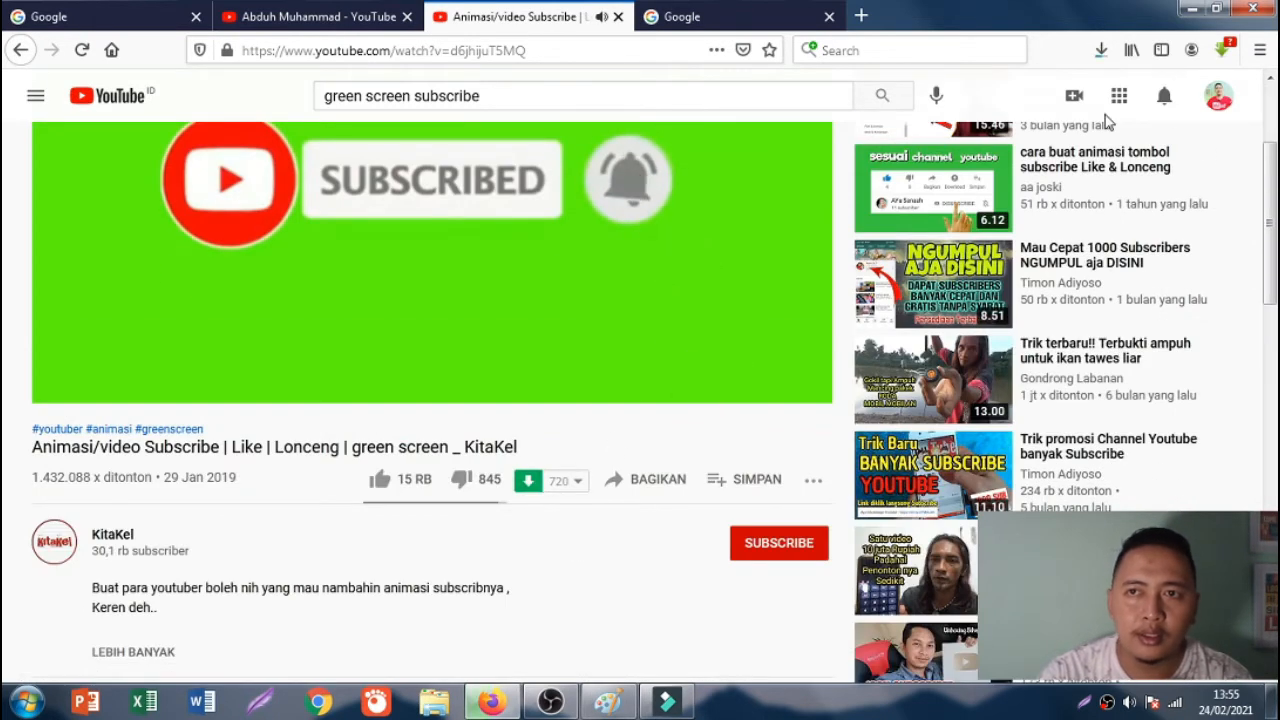
pyautogui.click(1101, 52)
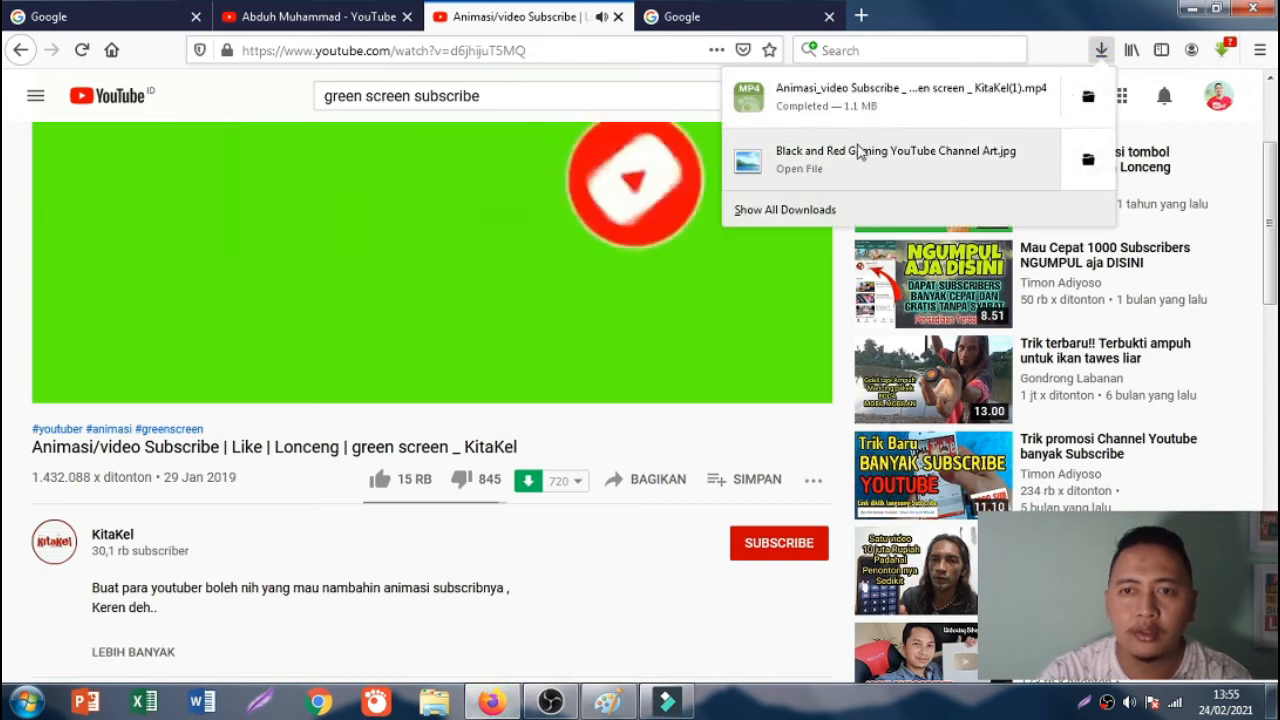
pyautogui.scroll(2, 443, 168)
pyautogui.click(64, 575)
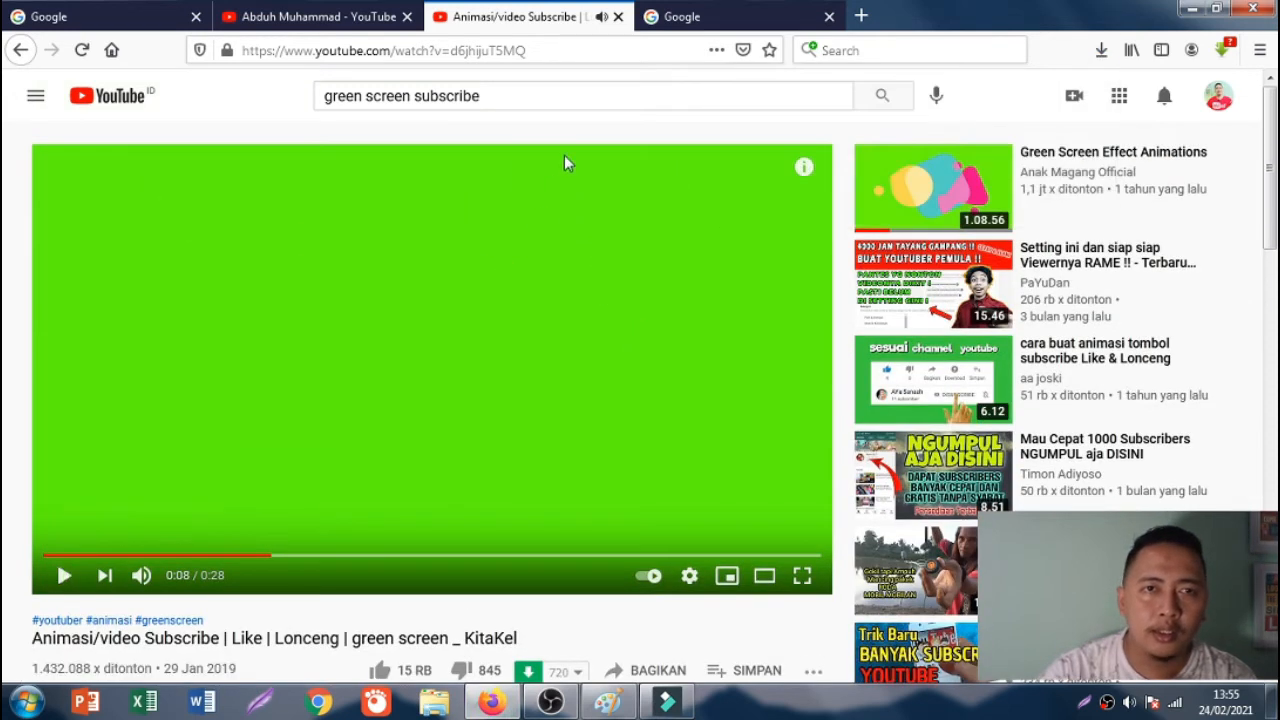
# - Replace the YouTube search with the suggested query "free music intro" and run it
pyautogui.moveTo(521, 102); pyautogui.dragTo(345, 104)
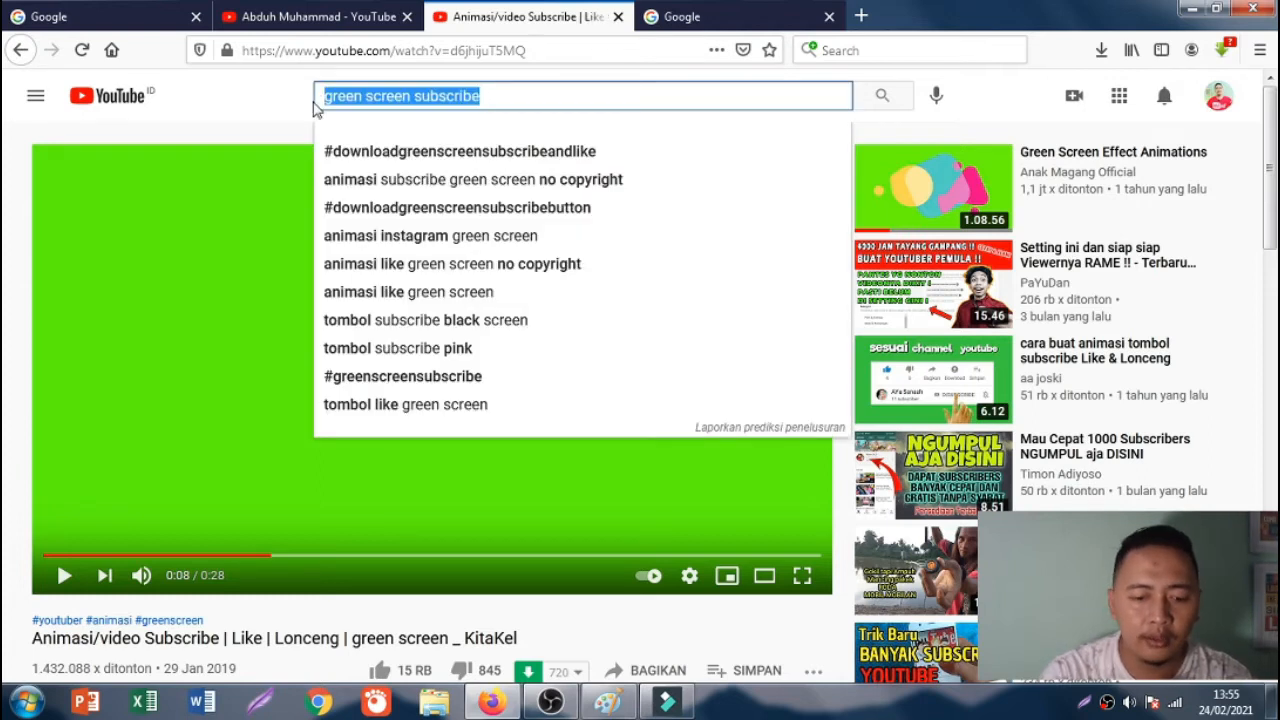
pyautogui.write('FREE')
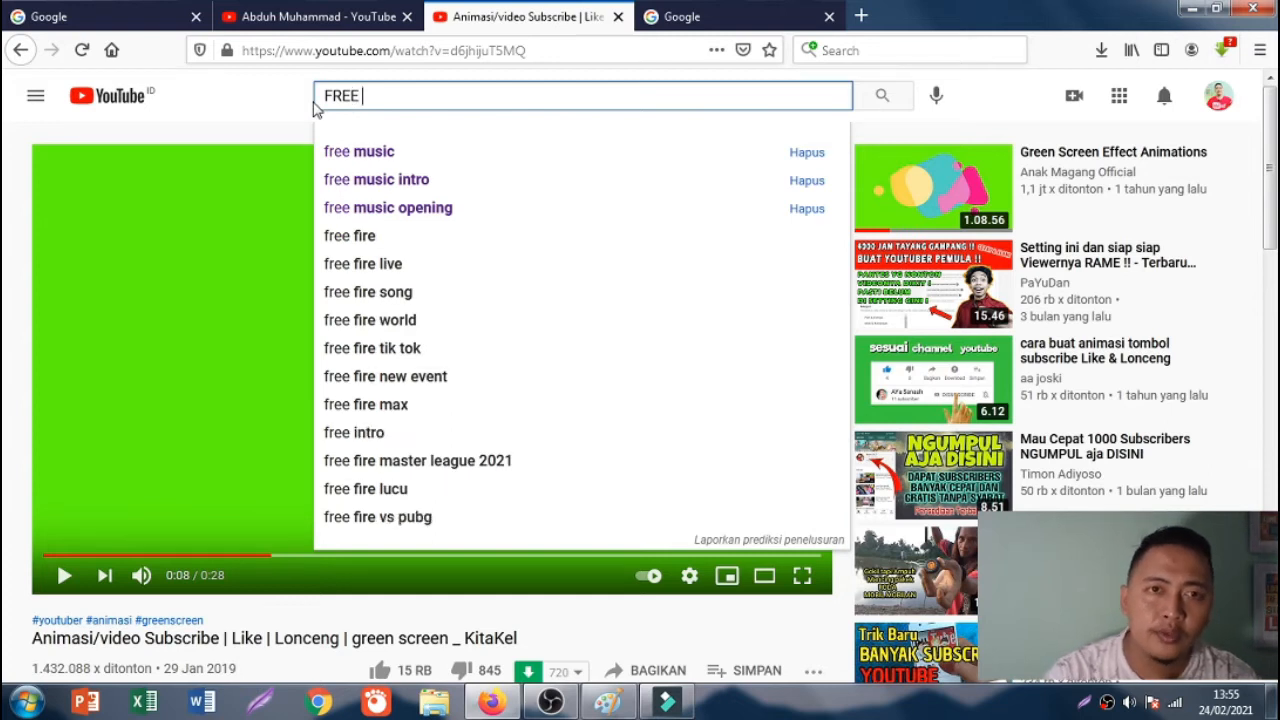
pyautogui.press('Down')
pyautogui.press('Down')
pyautogui.press('Return')
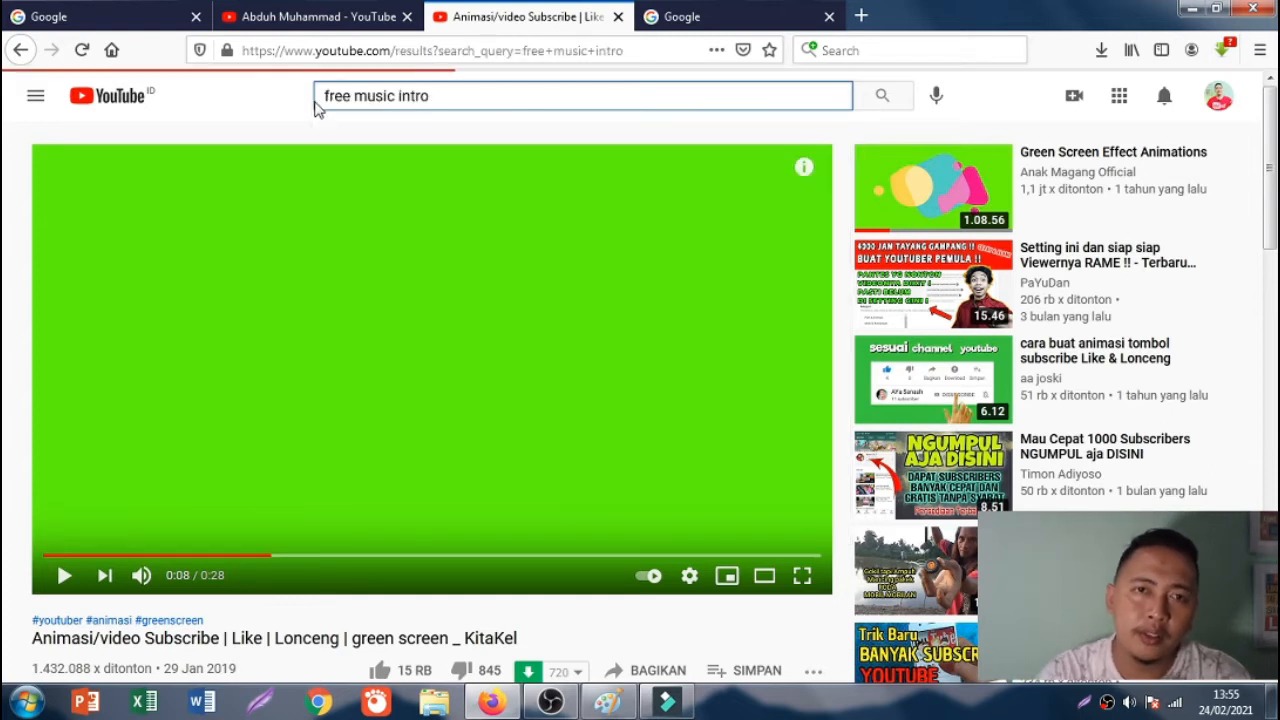
# - Open the "ROYALTY FREE Classical Background Music" video by Music for Video Library and view its download options and description
pyautogui.scroll(-5, 757, 208)
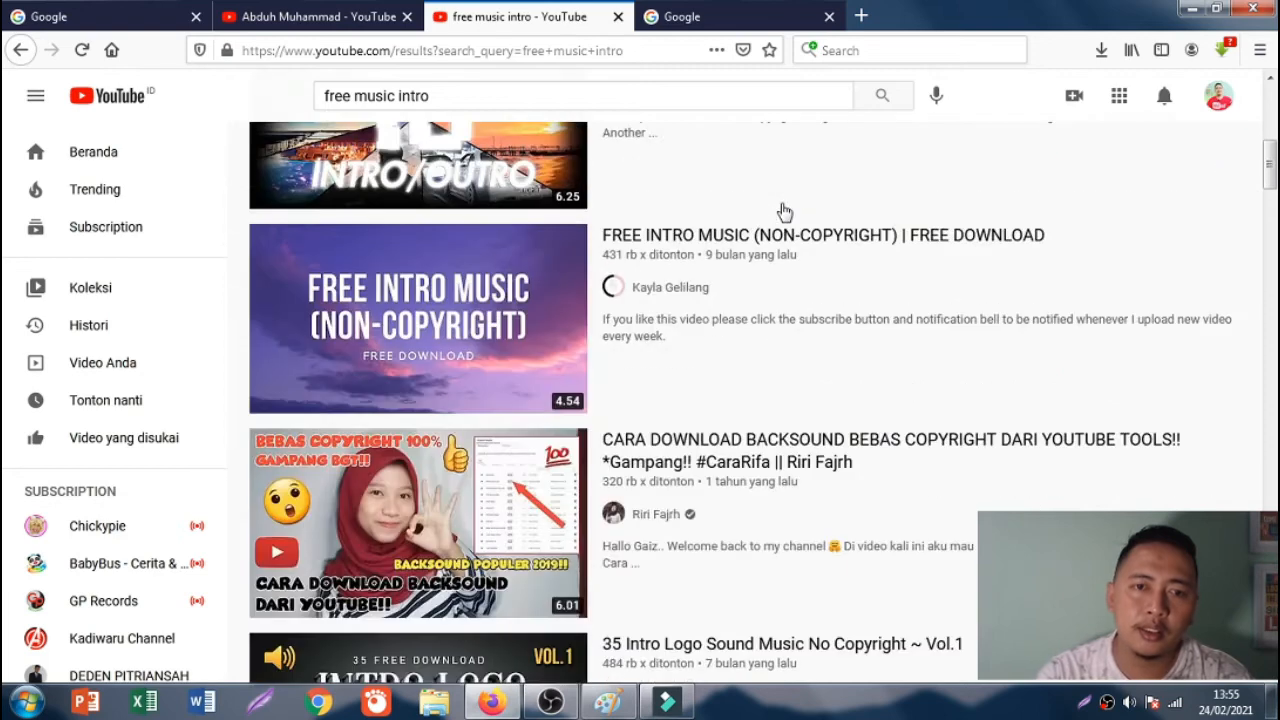
pyautogui.scroll(-5, 784, 212)
pyautogui.scroll(-7, 849, 249)
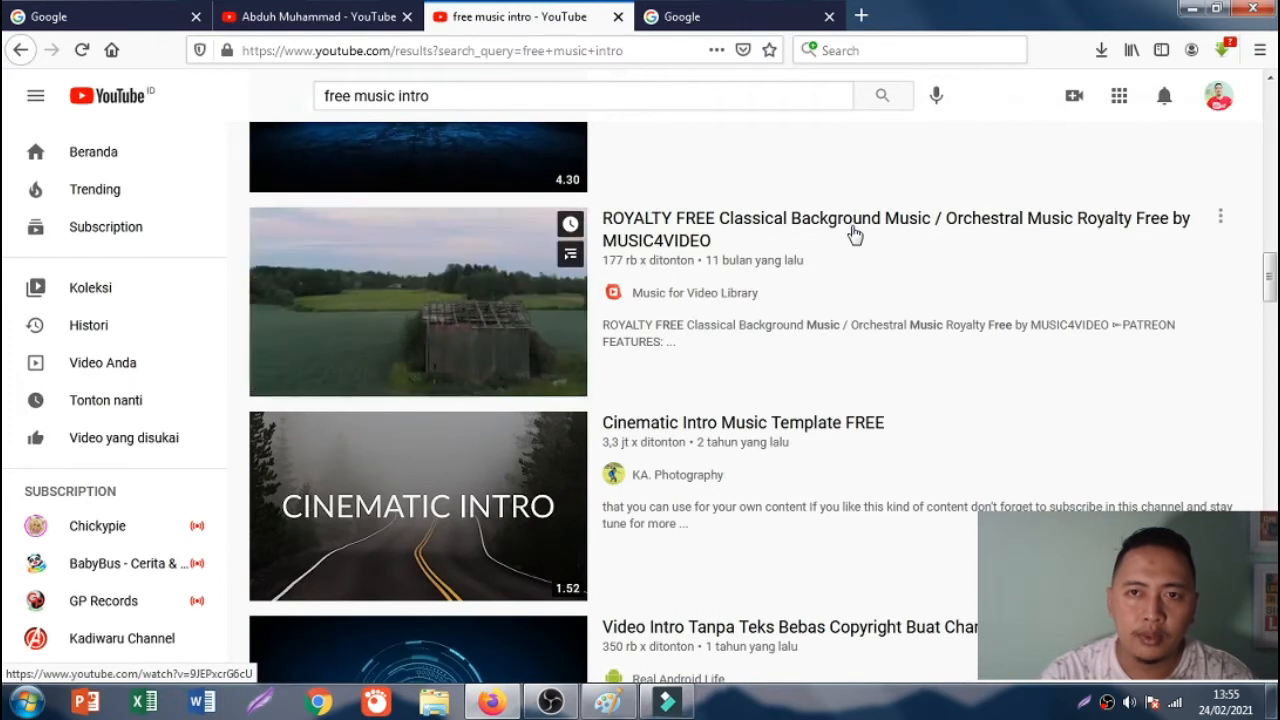
pyautogui.click(853, 230)
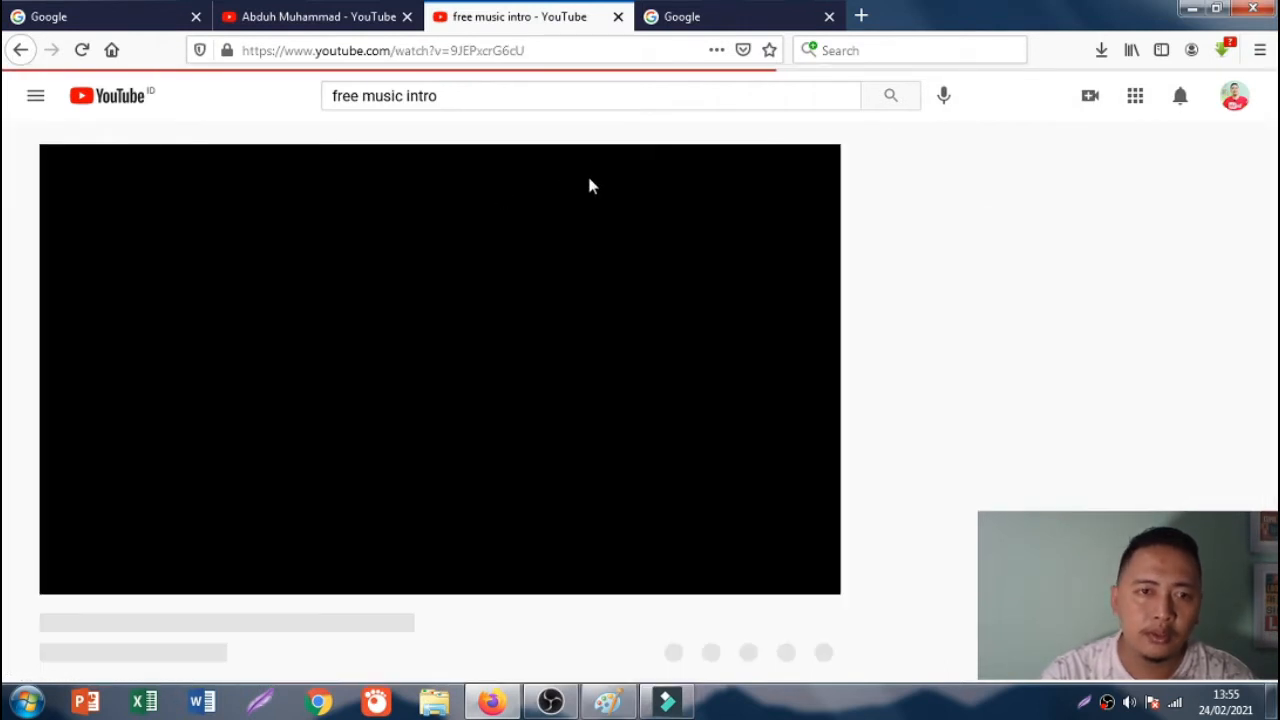
pyautogui.scroll(-3, 506, 258)
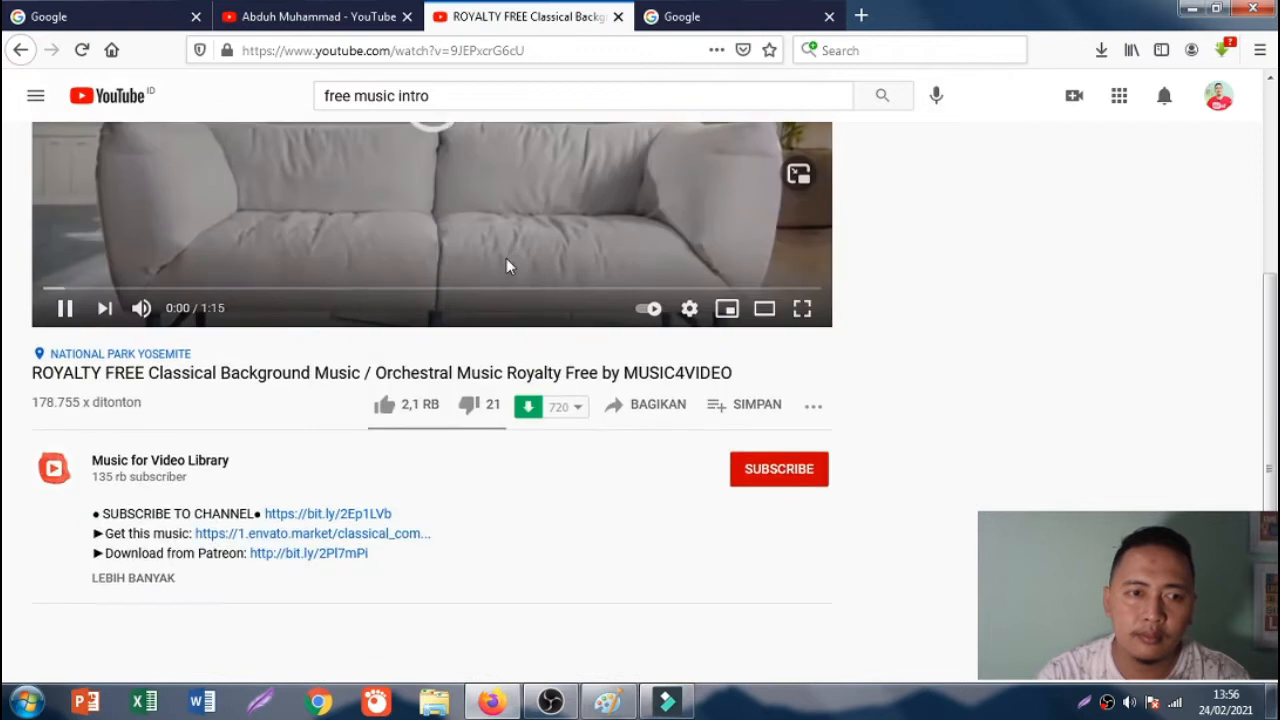
pyautogui.scroll(-2, 588, 323)
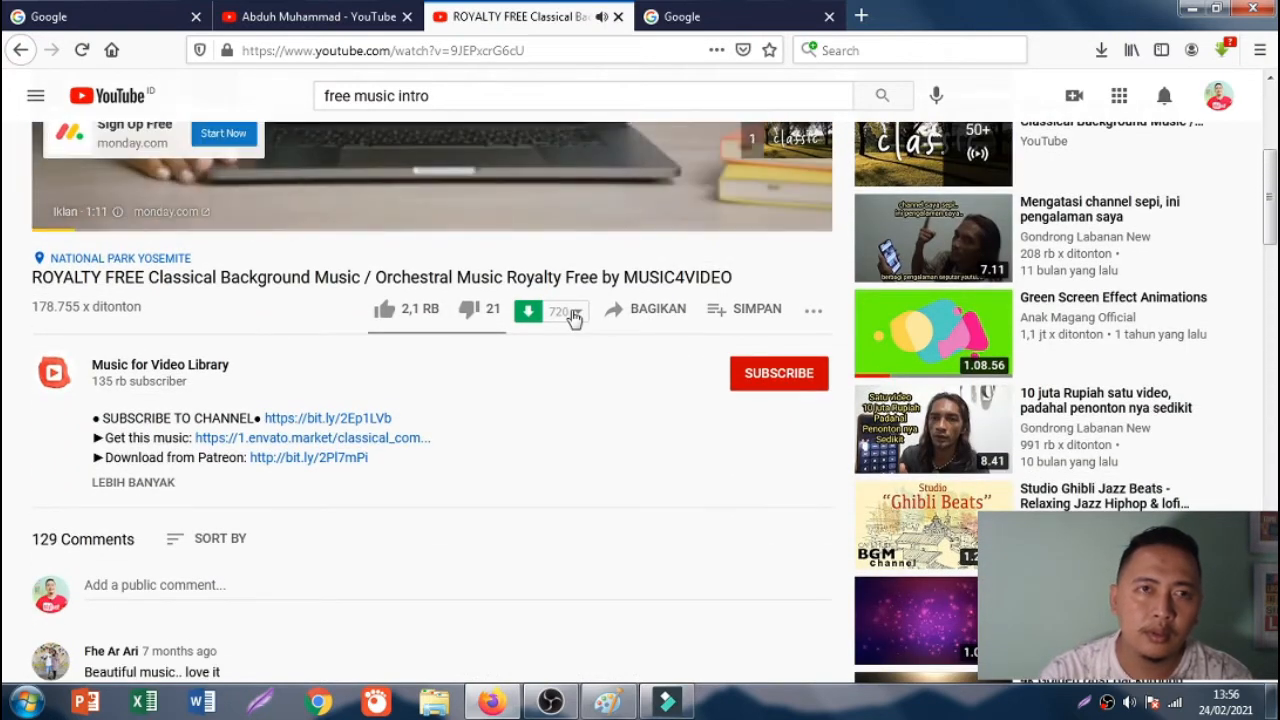
# - Switch to the first Google page and search for the suggestion "download youtube ke mp3 gratis"
pyautogui.click(108, 18)
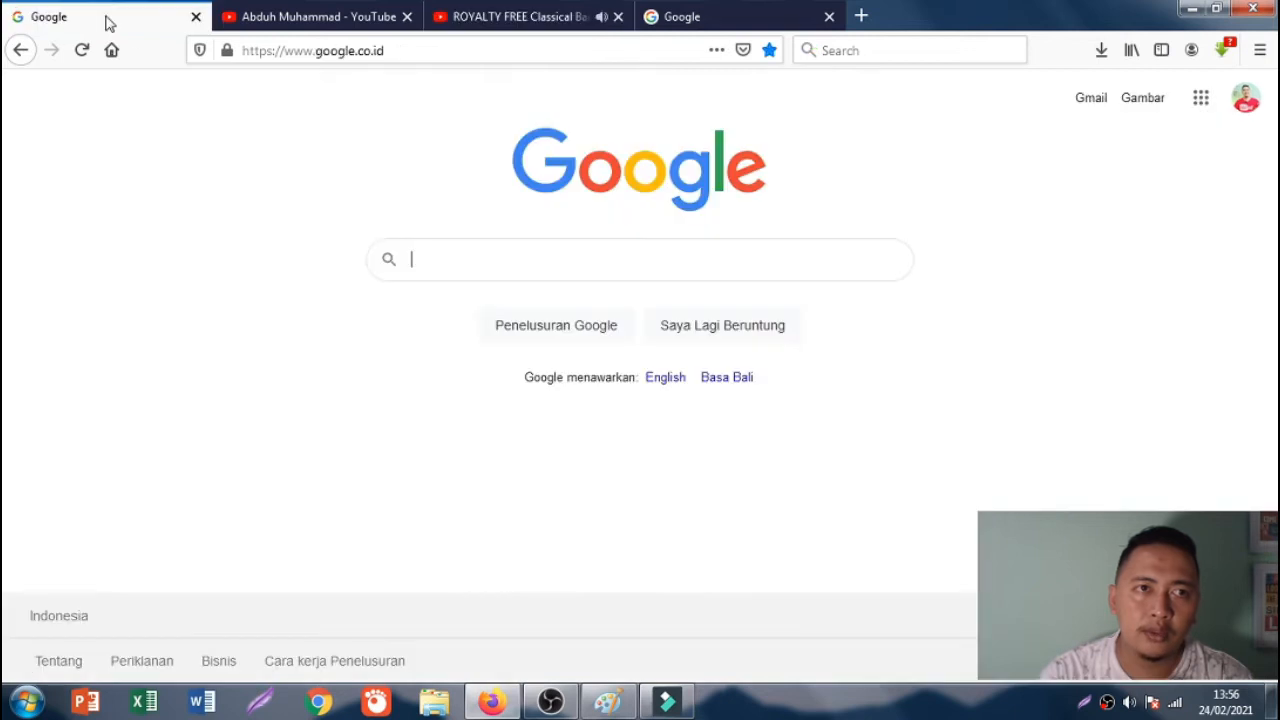
pyautogui.click(474, 262)
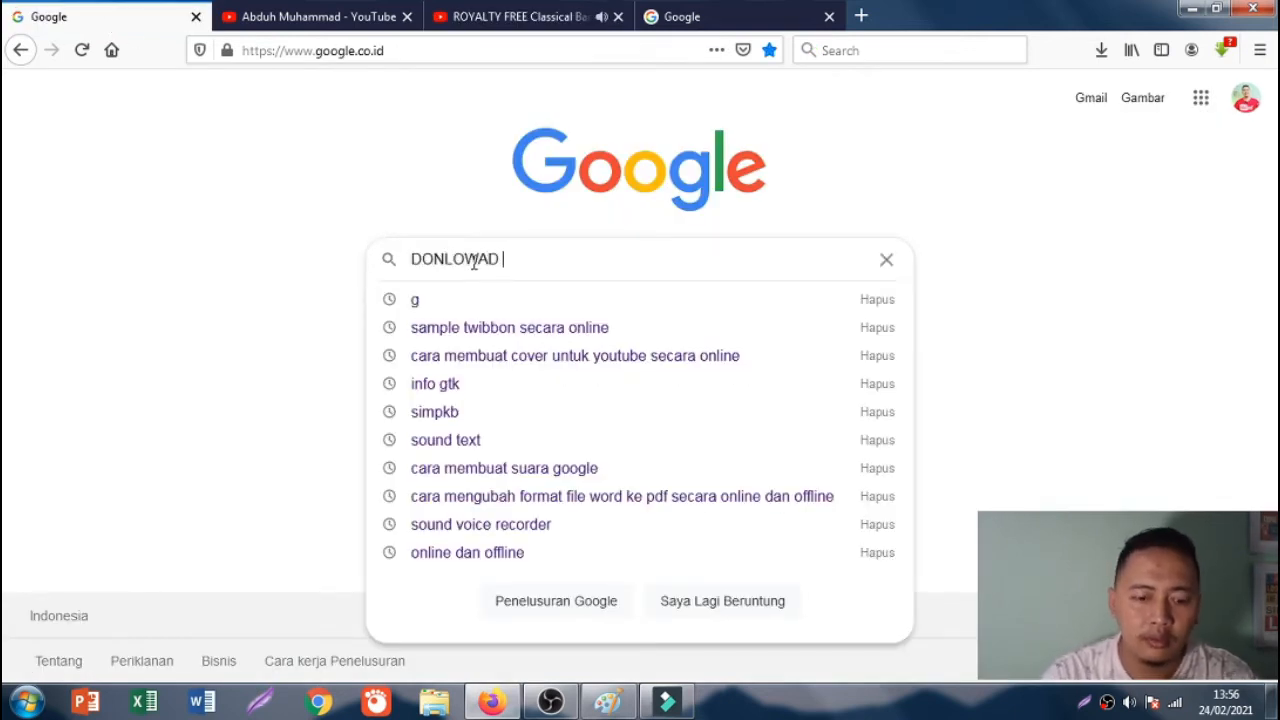
pyautogui.write('DONLOWAD YOUTUBE ')
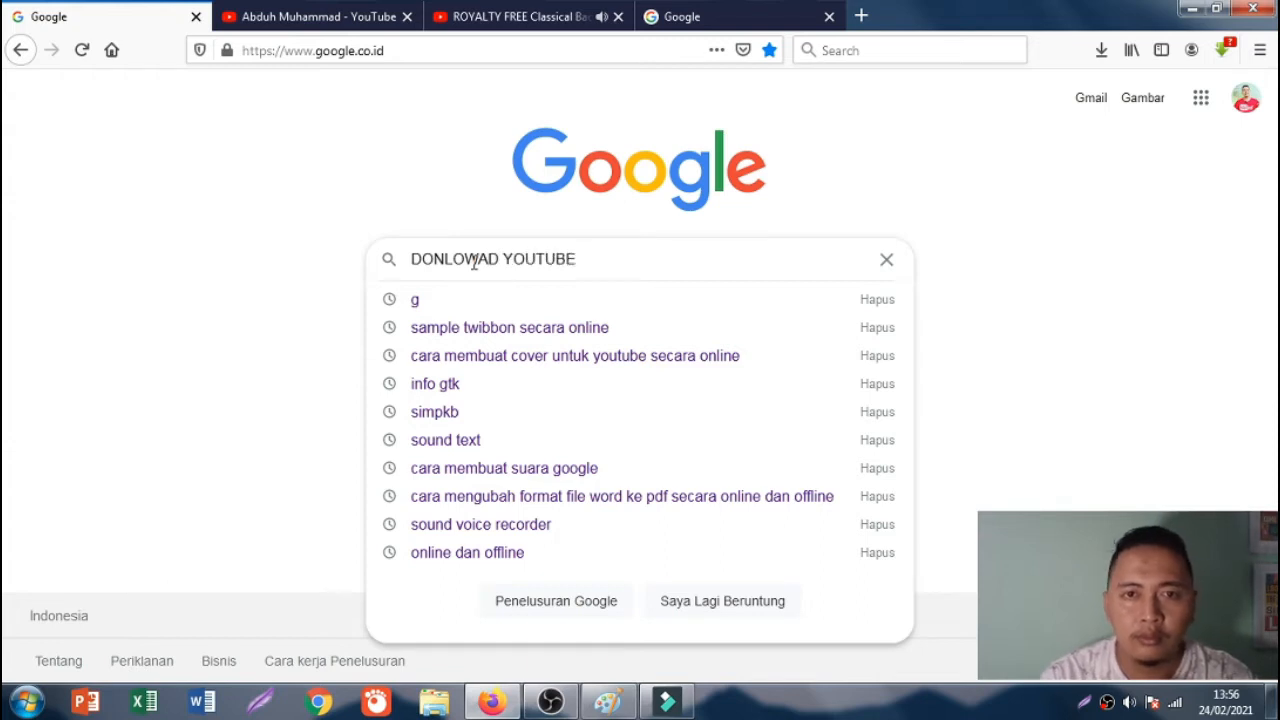
pyautogui.write('KE')
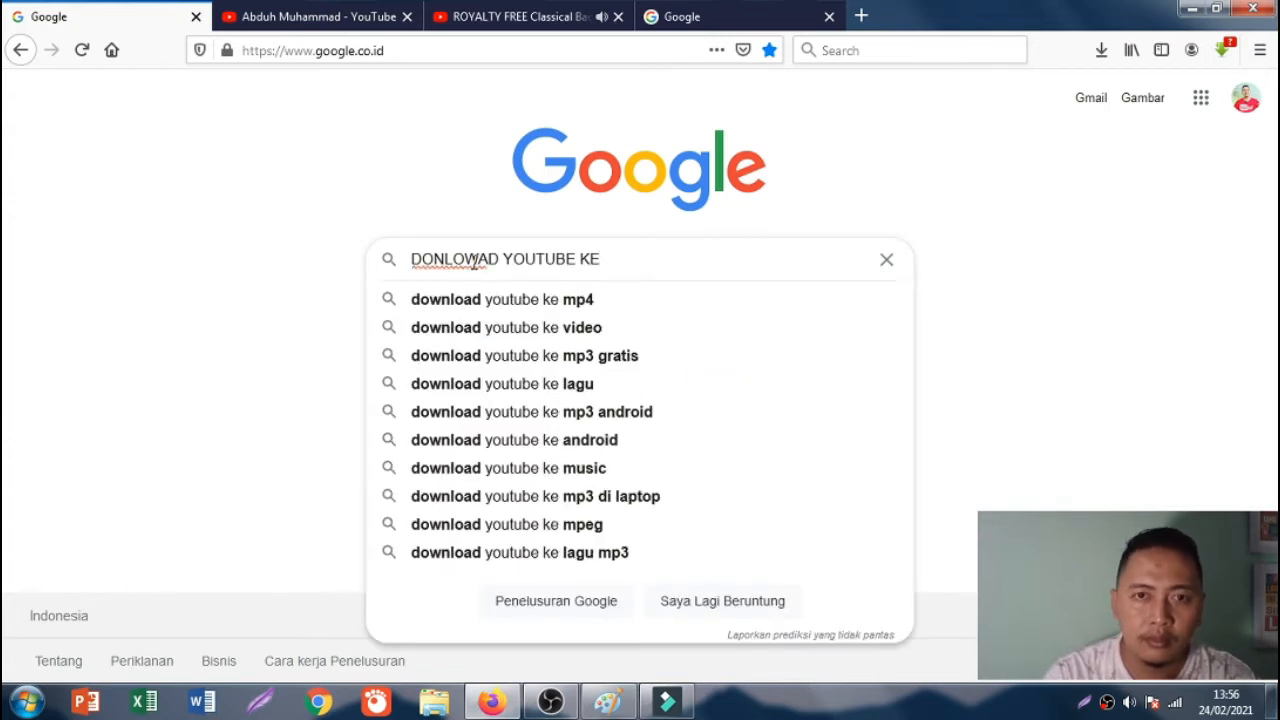
pyautogui.press('Down')
pyautogui.press('Down')
pyautogui.press('Down')
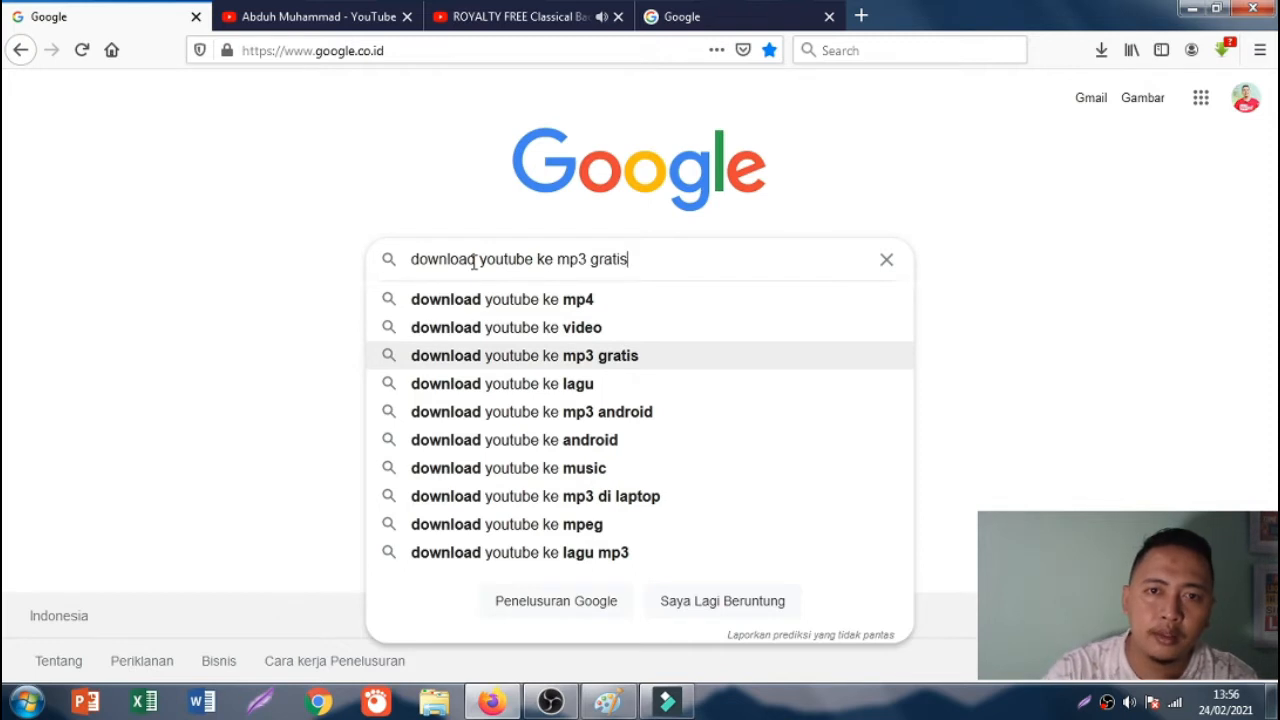
pyautogui.press('Return')
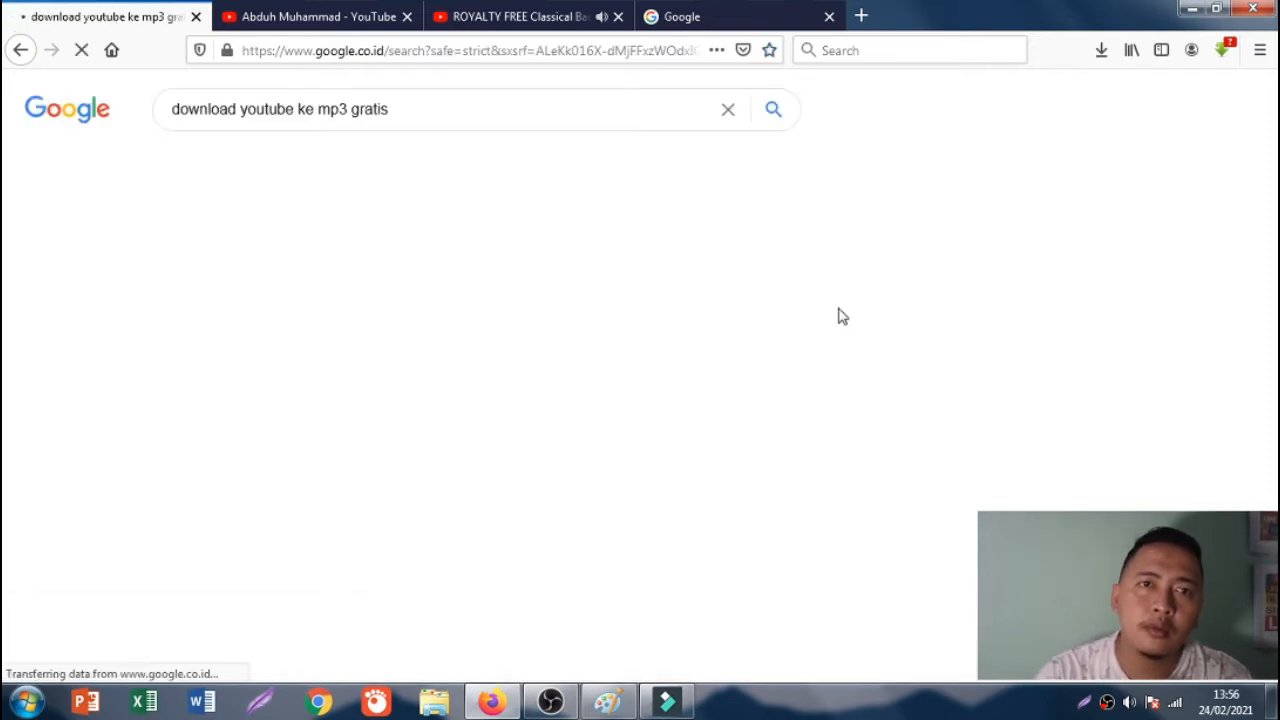
# - Open the Y2mate.com MP3 conversion result in a new tab and place that tab just after the music video's tab
pyautogui.rightClick(592, 276)
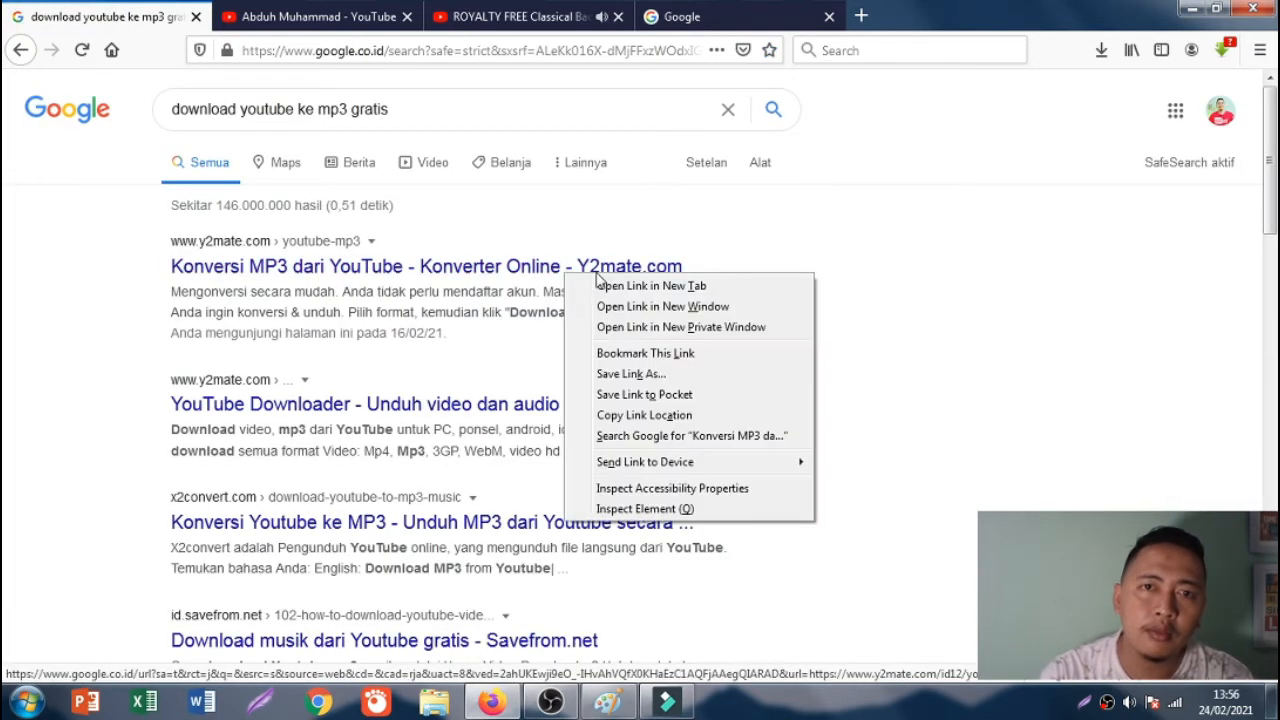
pyautogui.click(612, 287)
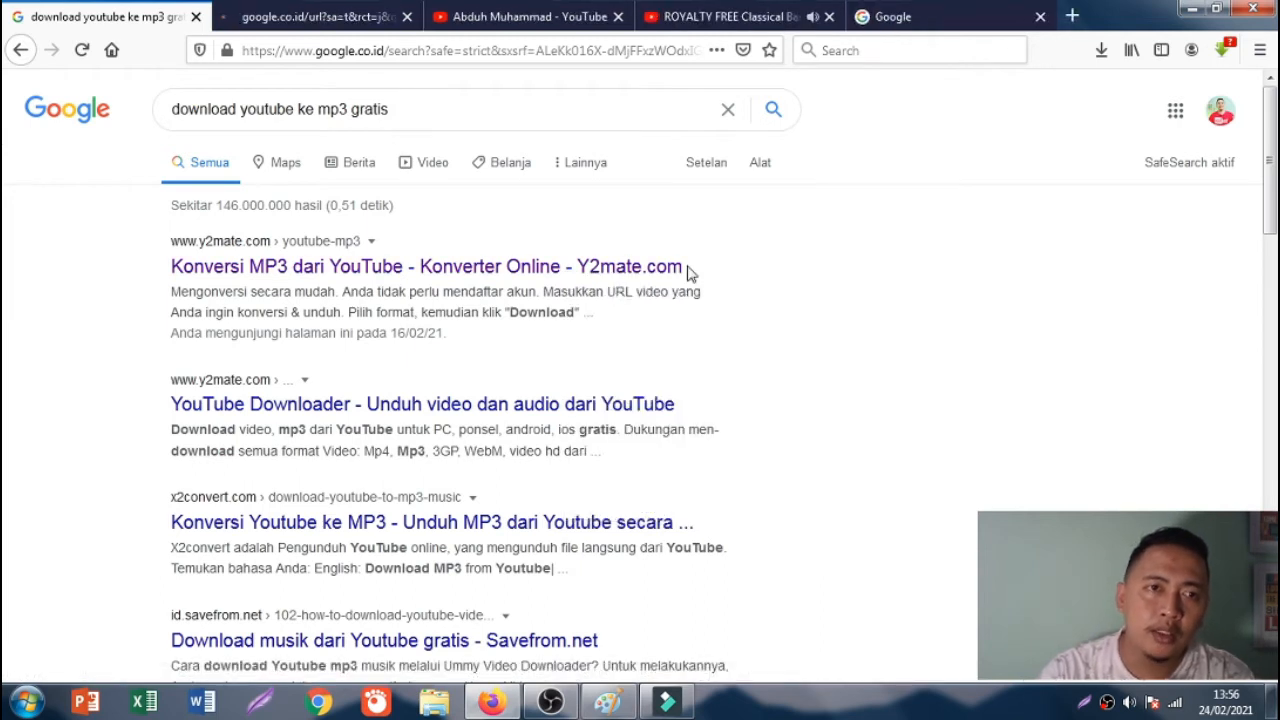
pyautogui.moveTo(320, 18); pyautogui.dragTo(770, 20)
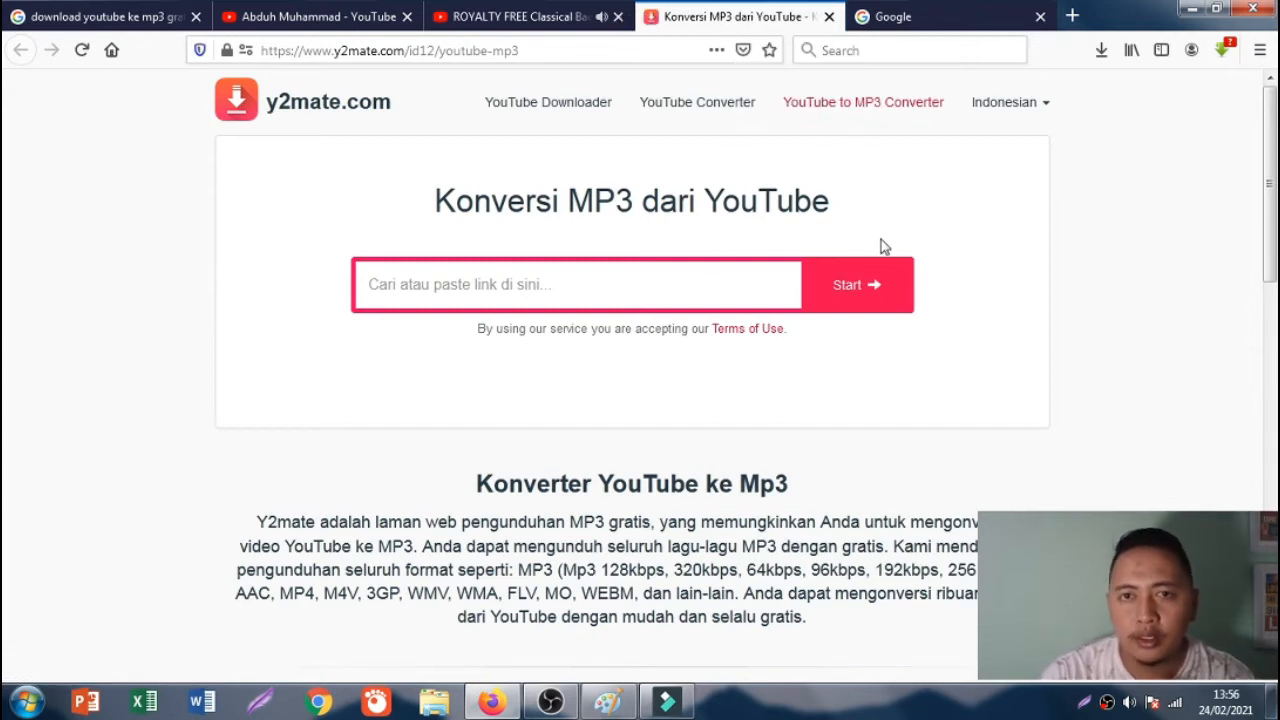
# - Return to the classical background music video and open the list of videos on its Music for Video Library channel
pyautogui.click(508, 16)
pyautogui.scroll(-3, 548, 283)
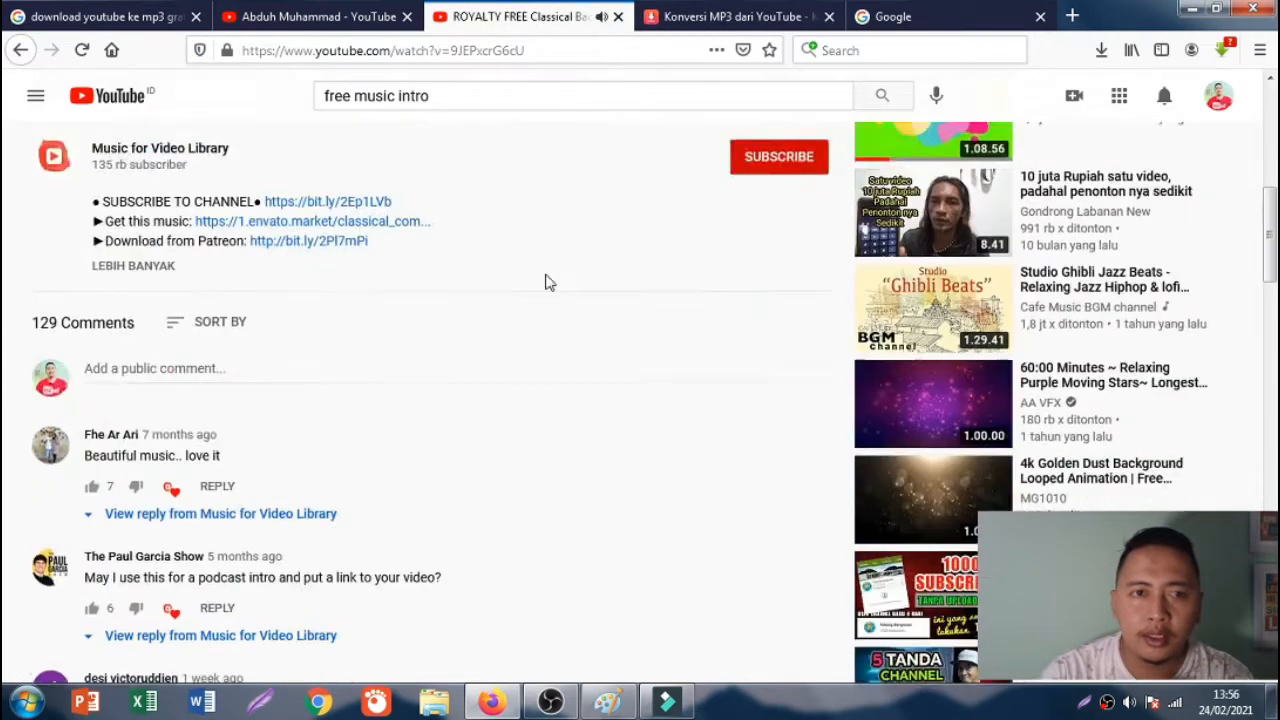
pyautogui.scroll(5, 548, 283)
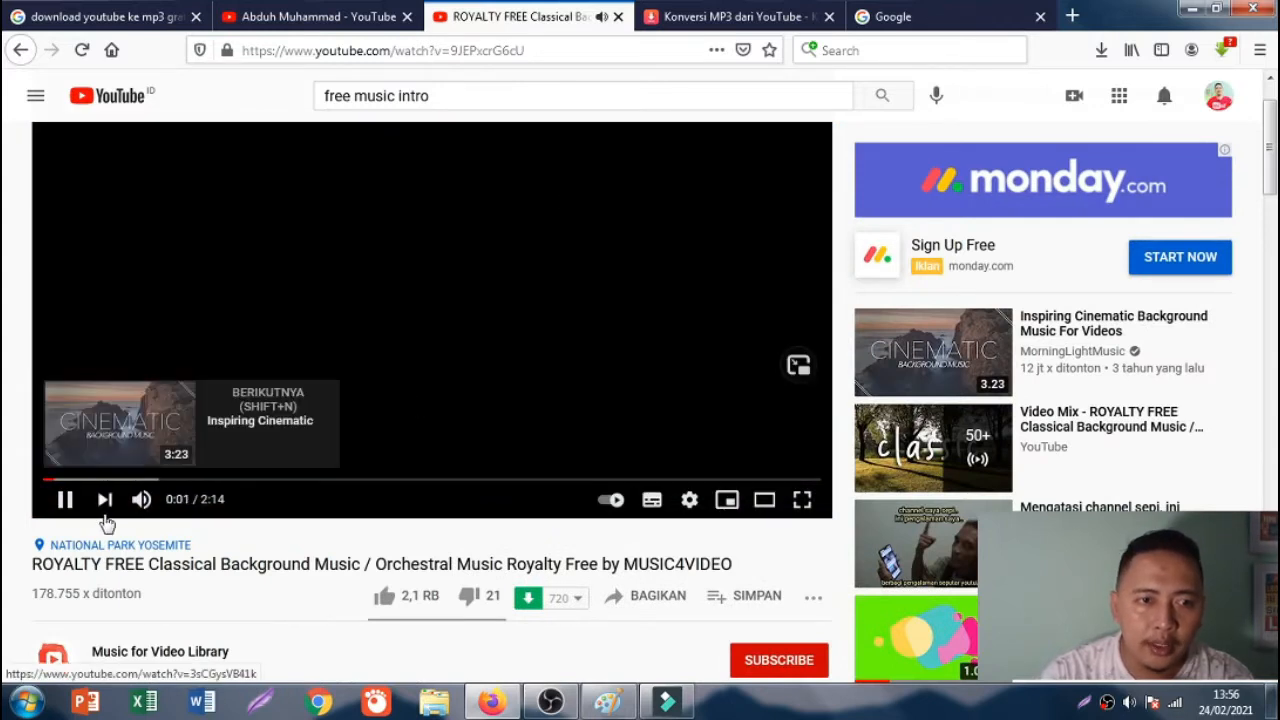
pyautogui.scroll(-5, 523, 360)
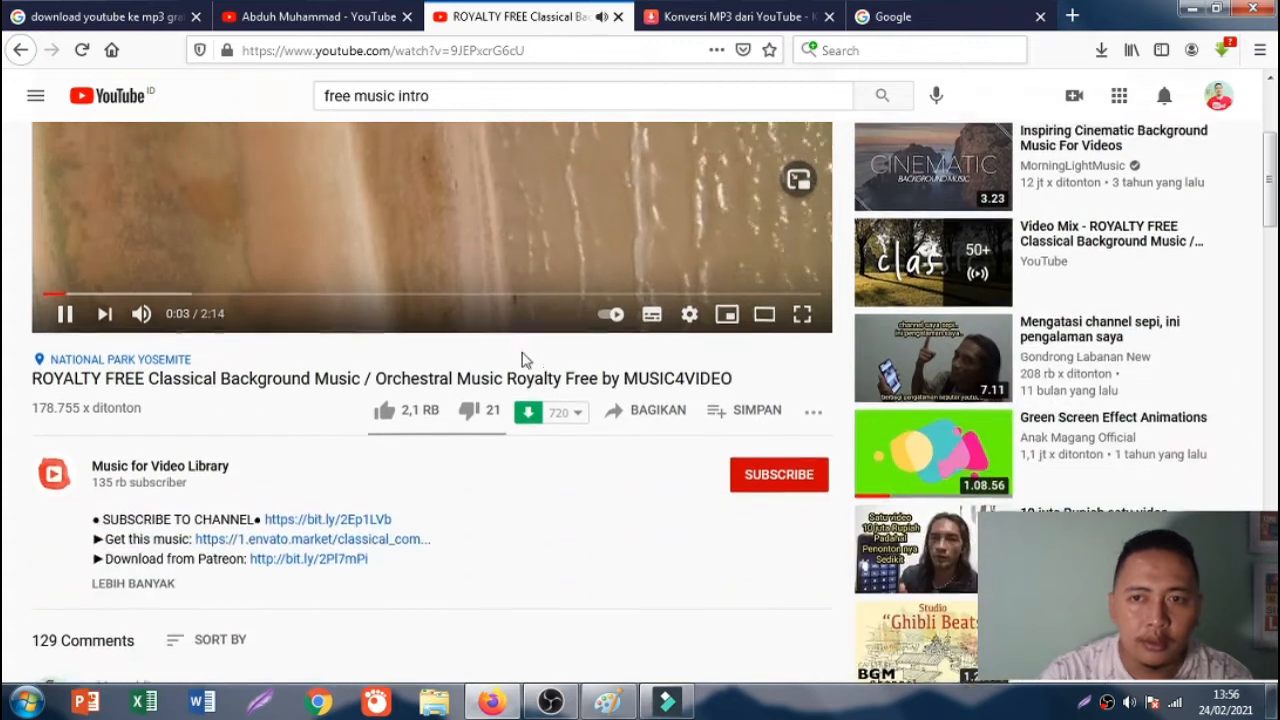
pyautogui.scroll(-1, 560, 358)
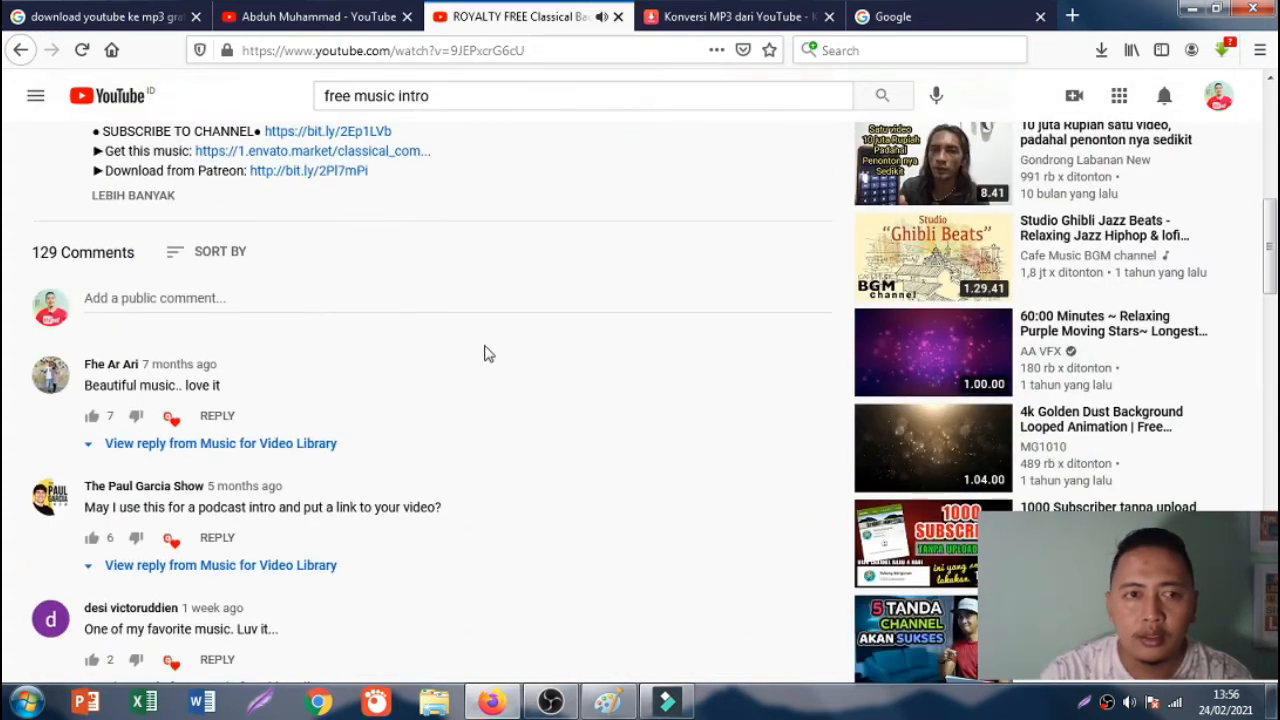
pyautogui.scroll(5, 218, 345)
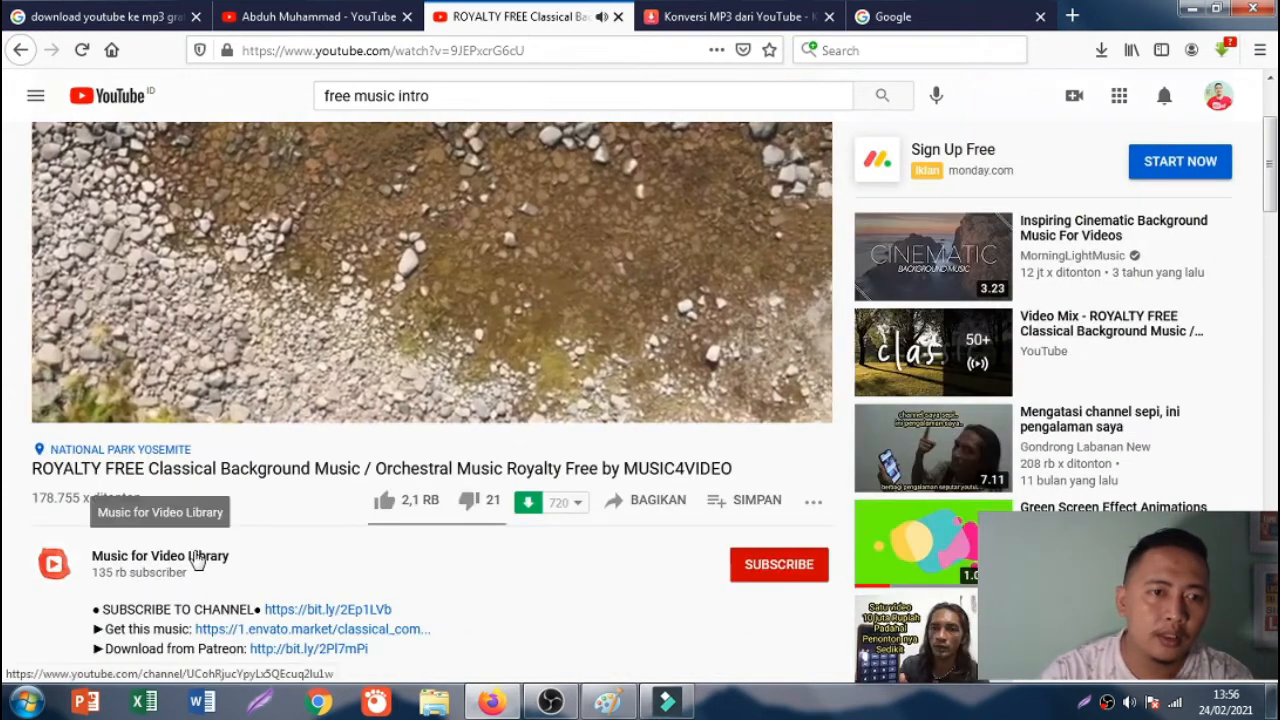
pyautogui.click(197, 558)
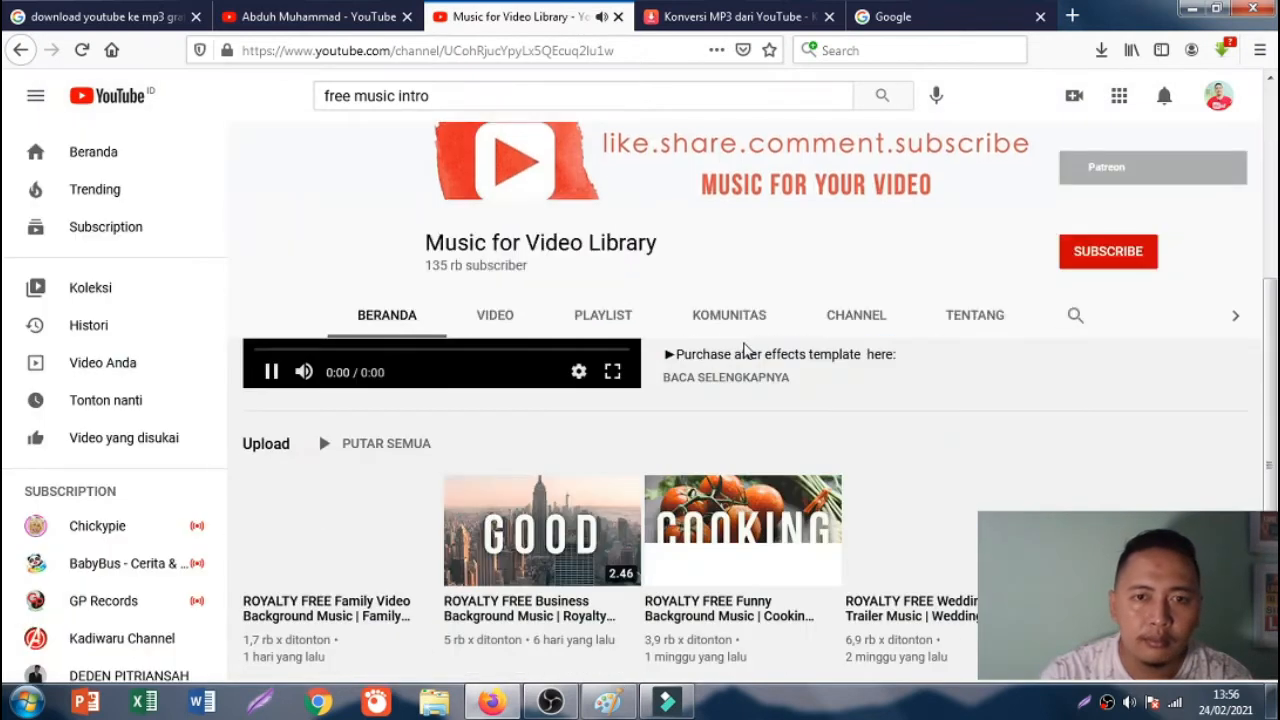
pyautogui.scroll(-2, 743, 350)
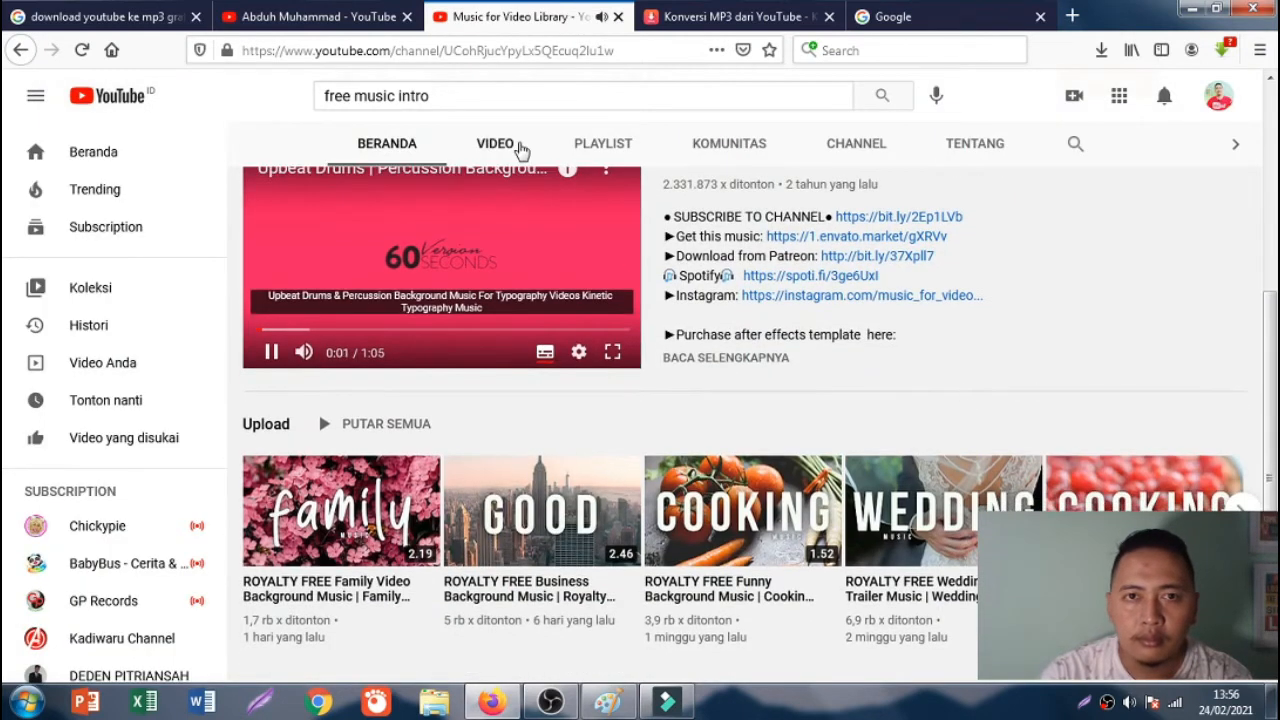
pyautogui.click(515, 150)
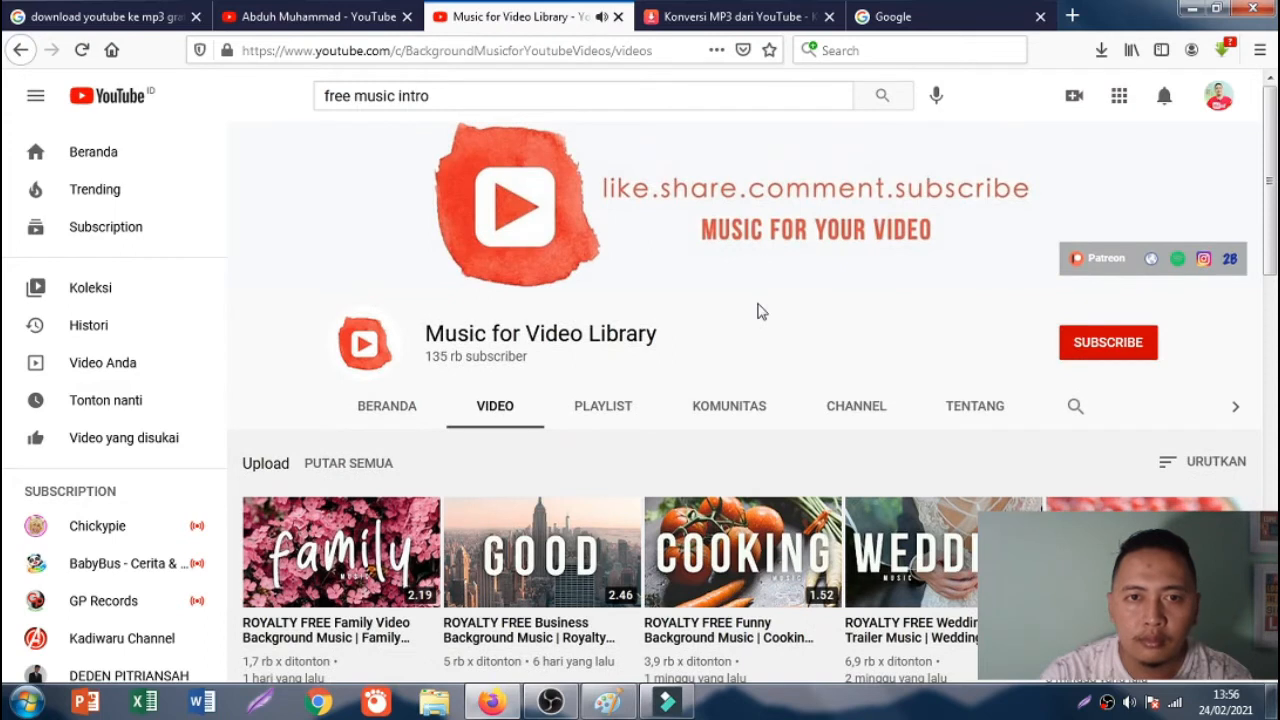
# - Open the channel's "ROYALTY FREE Epic Trailer Music | Cinematic Trailer Music" video and view its details
pyautogui.scroll(-4, 570, 520)
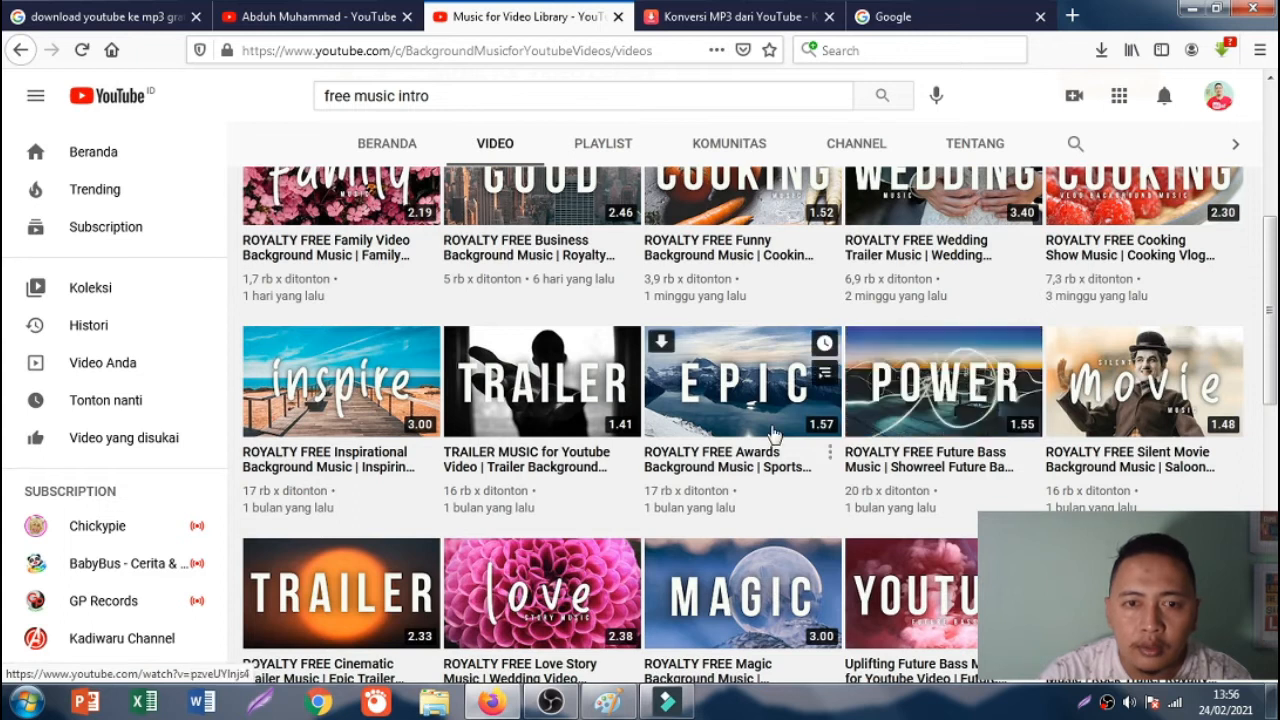
pyautogui.scroll(-1, 721, 443)
pyautogui.scroll(-1, 721, 443)
pyautogui.scroll(-1, 610, 445)
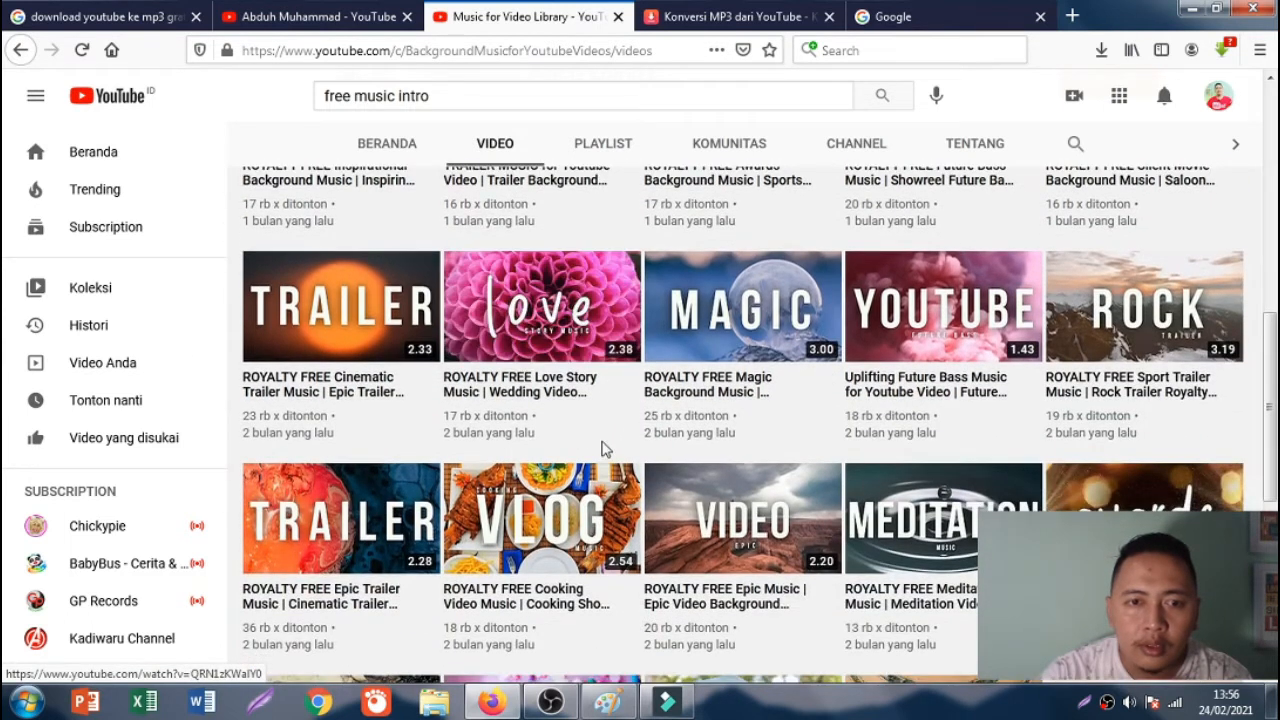
pyautogui.click(352, 523)
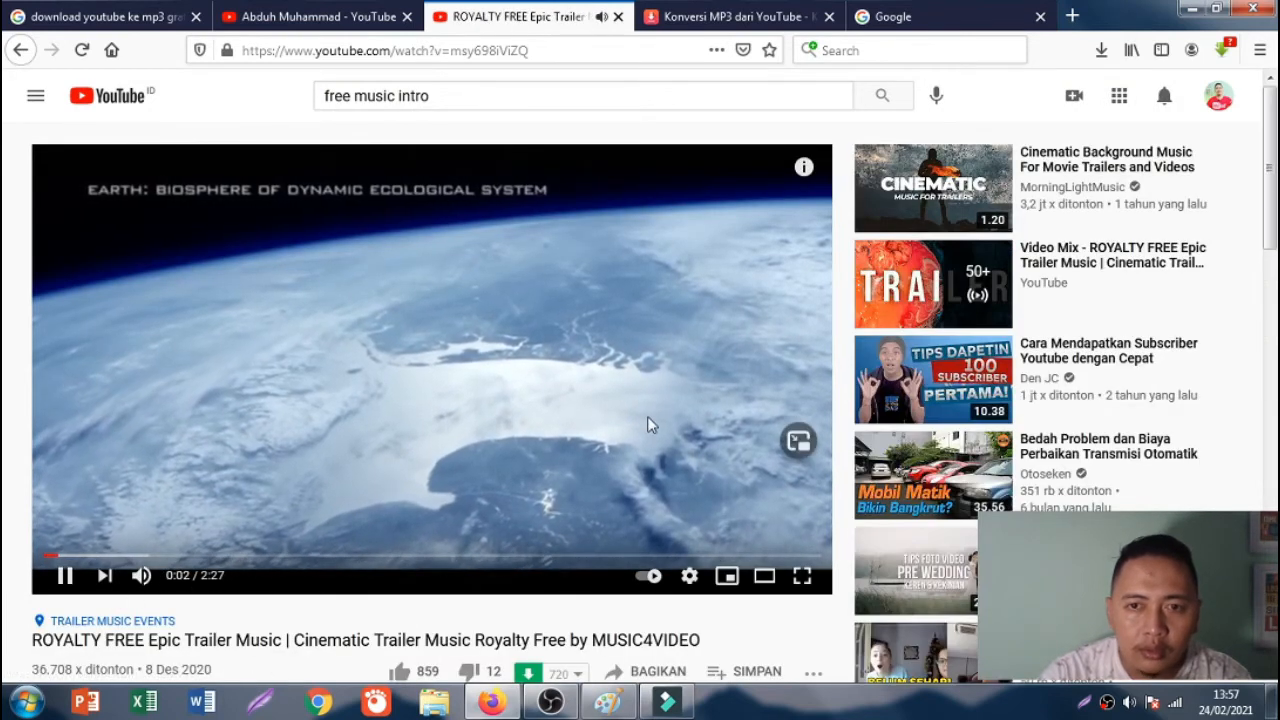
pyautogui.scroll(-2, 653, 420)
pyautogui.scroll(-2, 655, 415)
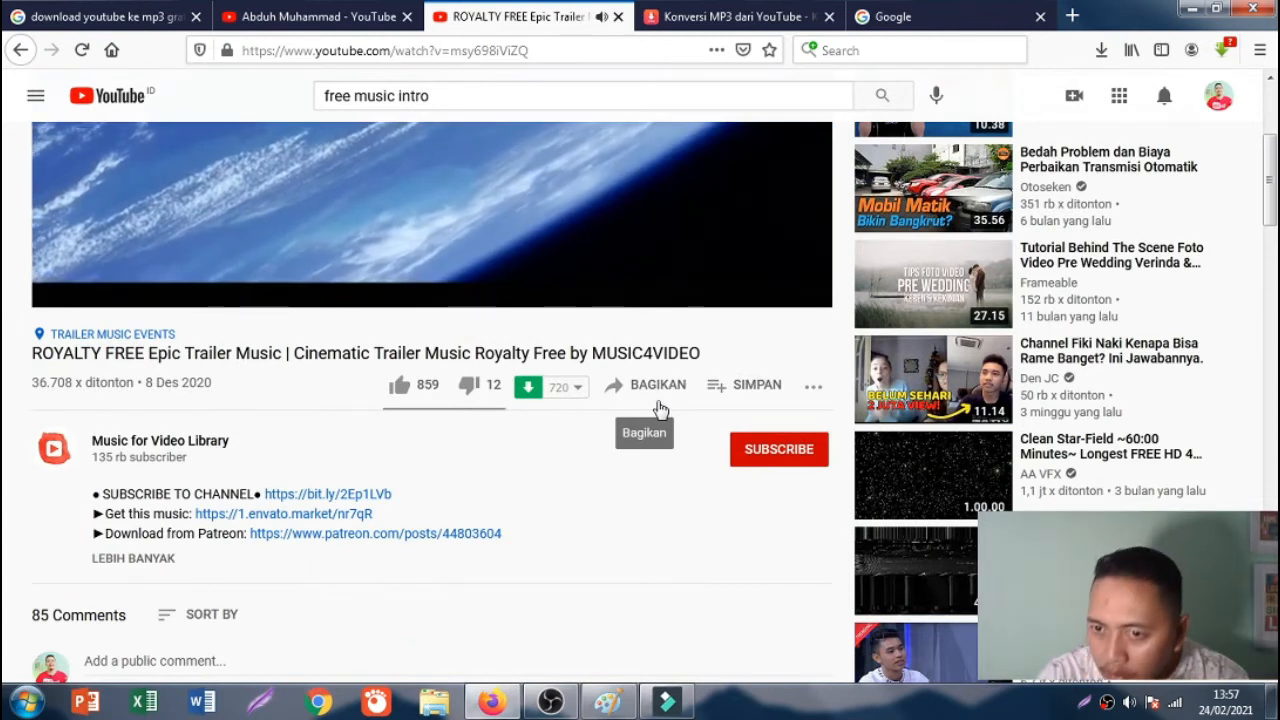
pyautogui.scroll(4, 657, 410)
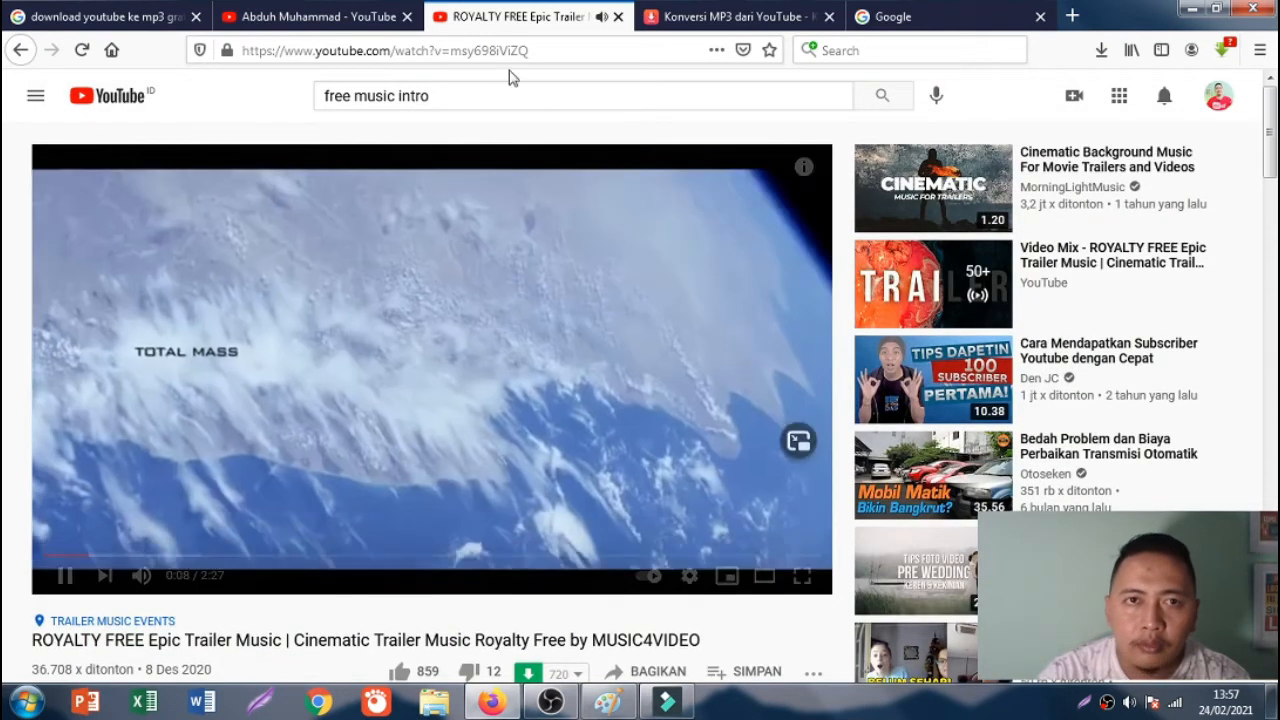
# - Copy the Epic Trailer Music video's link and submit it to the Y2mate MP3 converter
pyautogui.click(535, 51)
pyautogui.hotkey('ctrl', 'c')
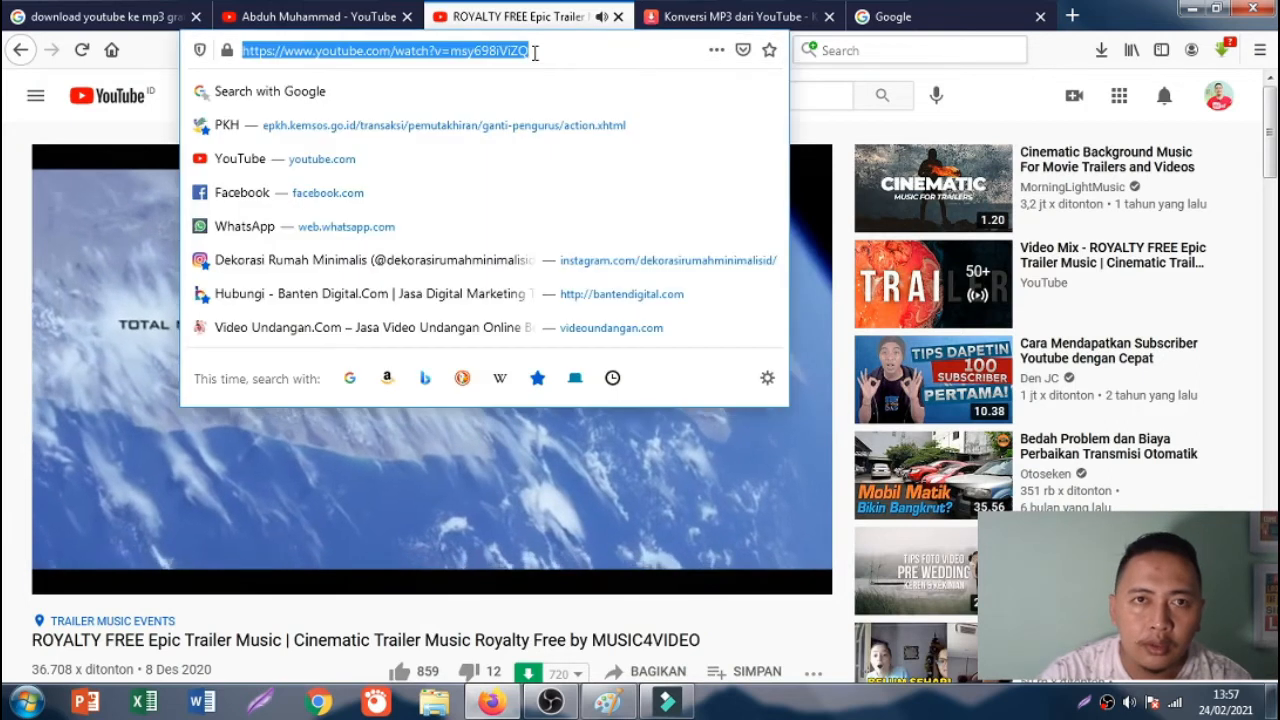
pyautogui.click(715, 20)
pyautogui.hotkey('ctrl', 'v')
pyautogui.click(829, 303)
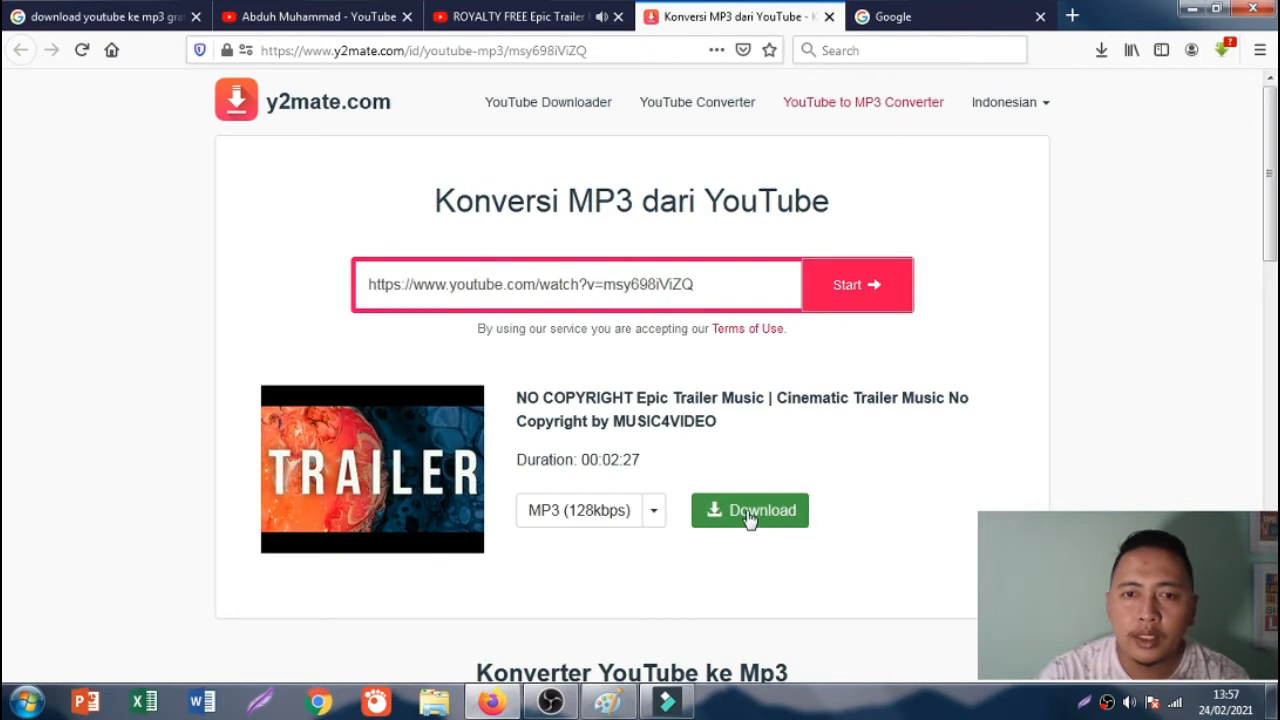
# - Download the trailer music as MP3 (128kbps), save the file and show the recent downloads
pyautogui.click(750, 512)
pyautogui.click(706, 218)
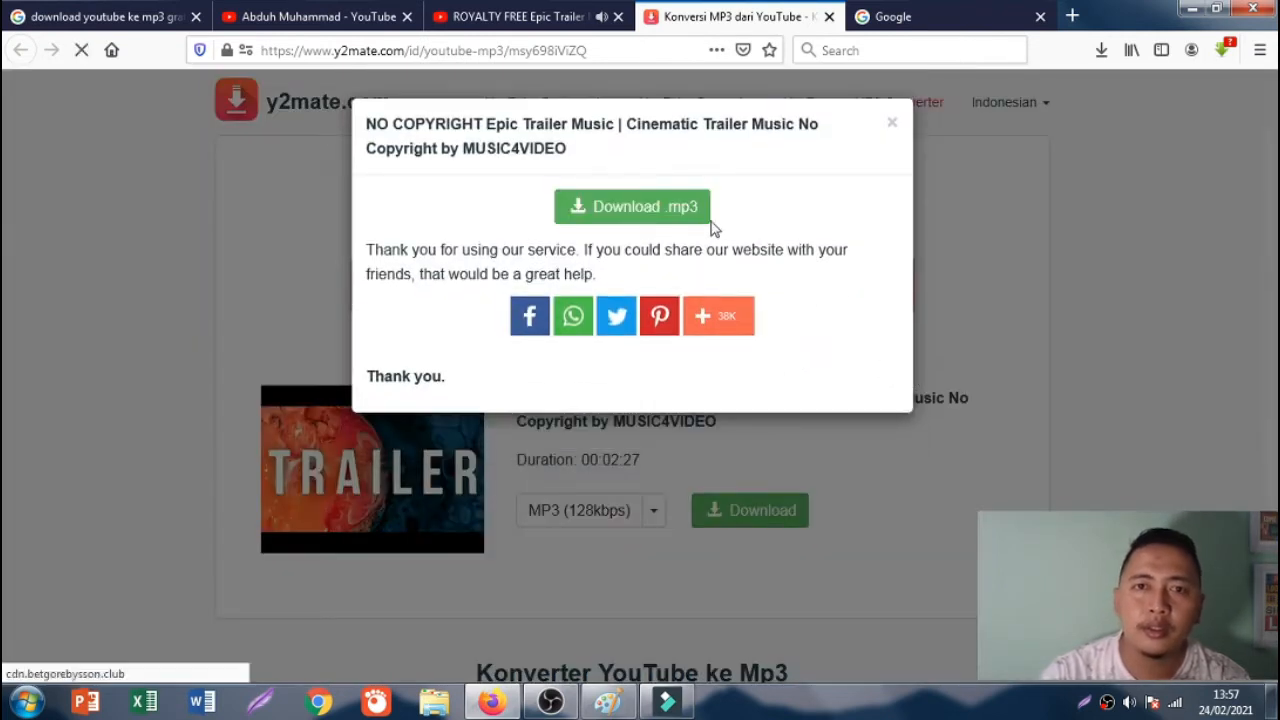
pyautogui.click(695, 216)
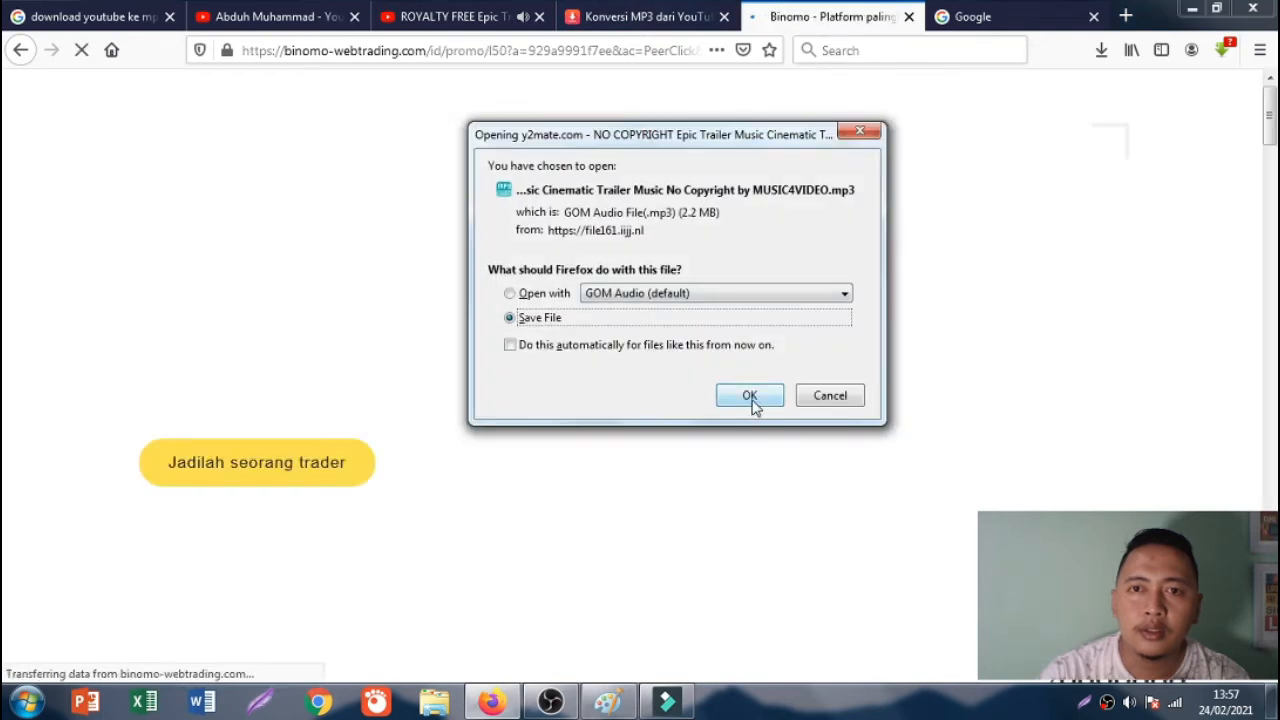
pyautogui.click(750, 396)
pyautogui.click(1099, 52)
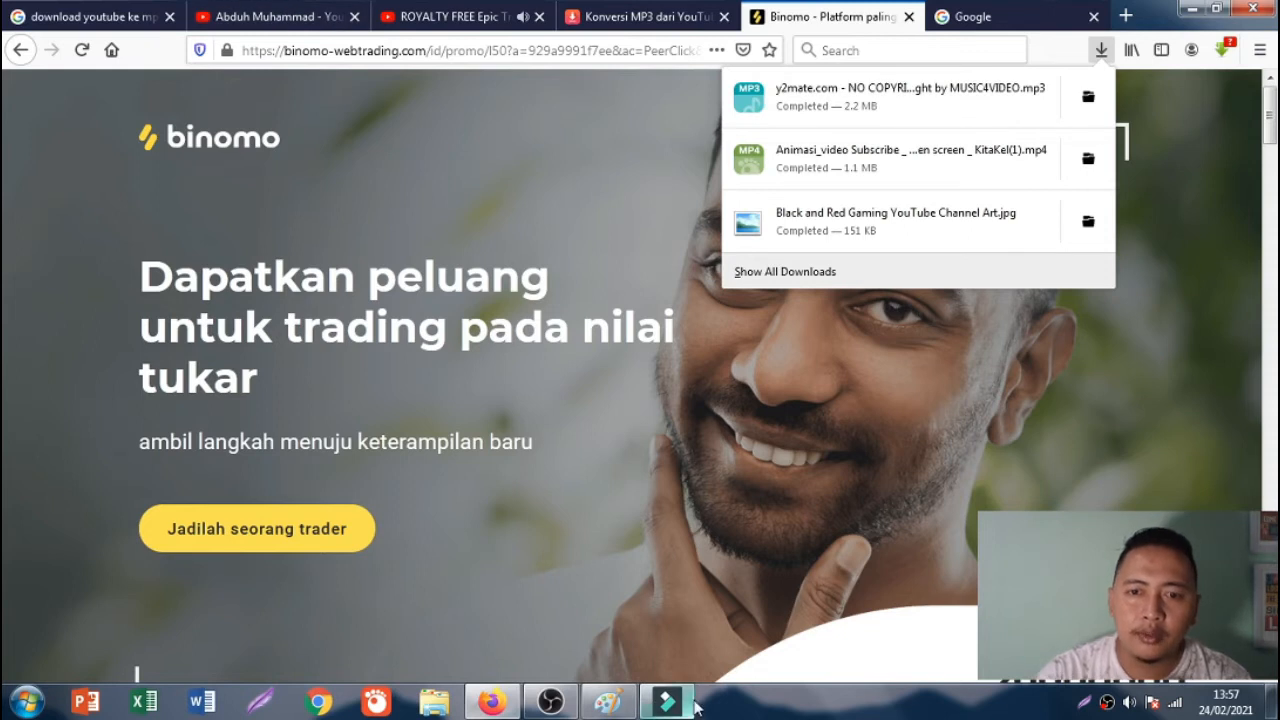
# - Switch to Filmora9 and import the Animasi_video Subscribe MP4 and the y2mate.com trailer music MP3 from the Downloads folder
pyautogui.click(693, 705)
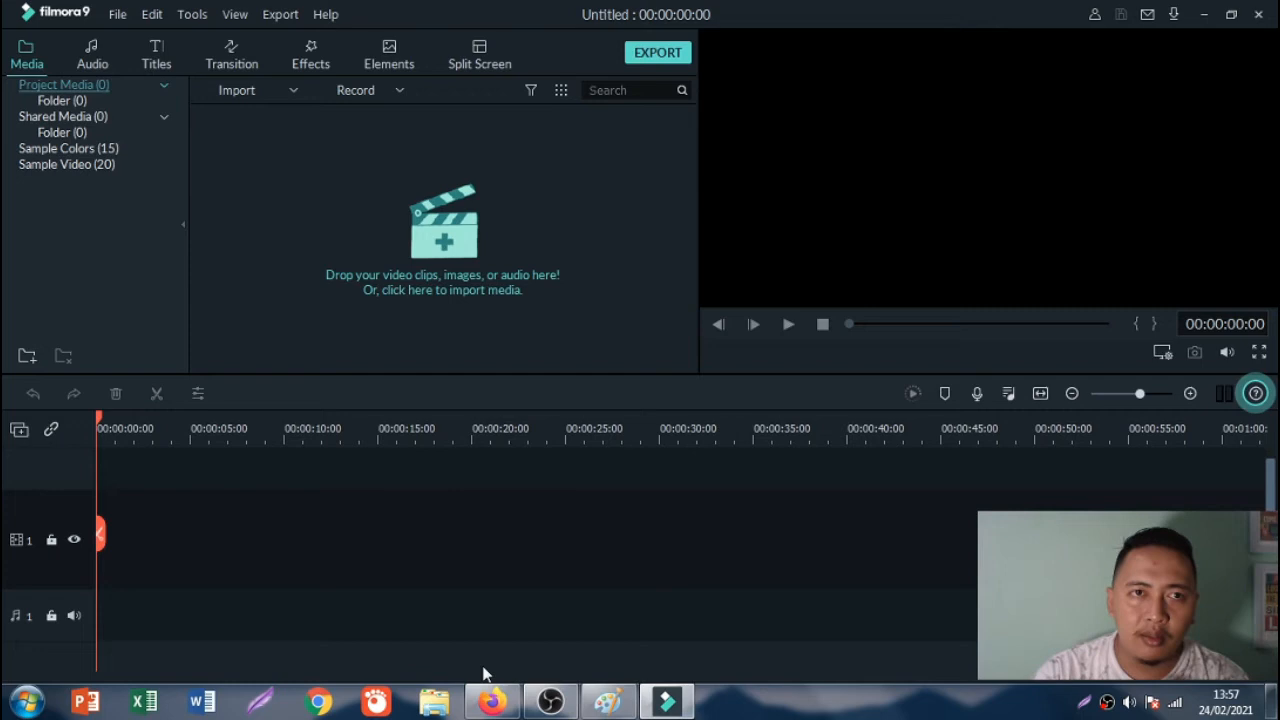
pyautogui.click(284, 93)
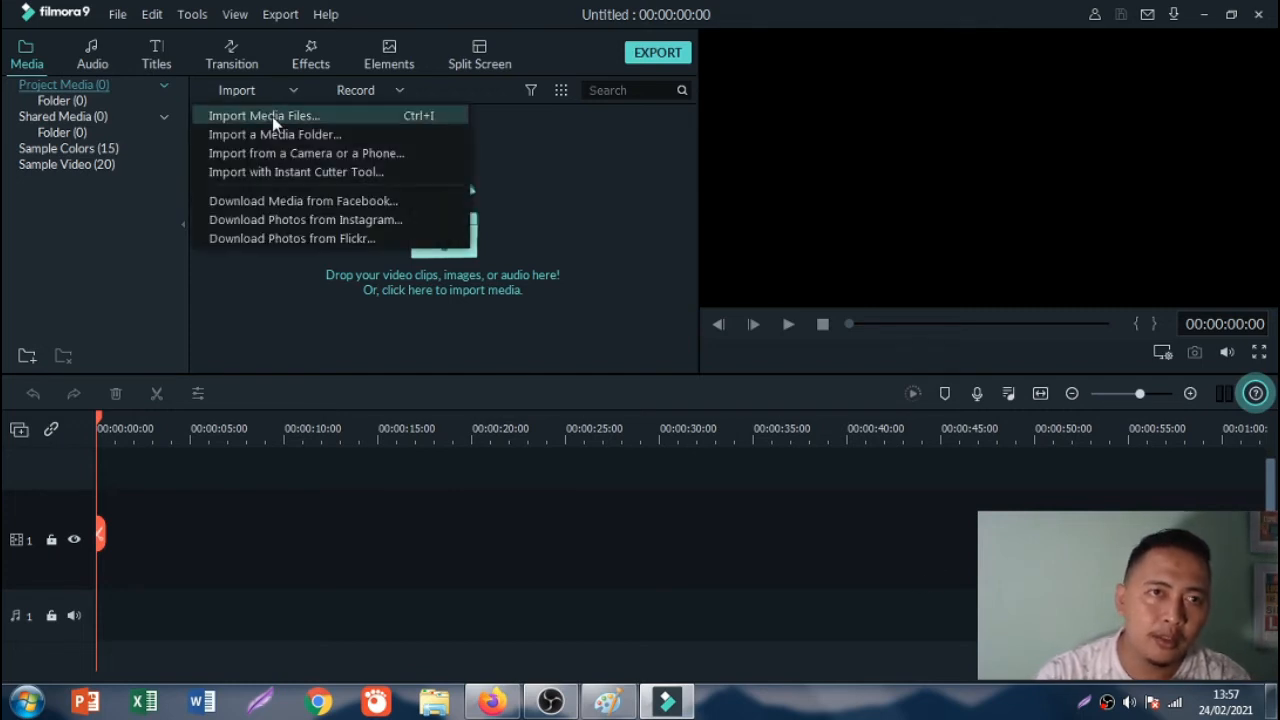
pyautogui.click(272, 116)
pyautogui.click(84, 170)
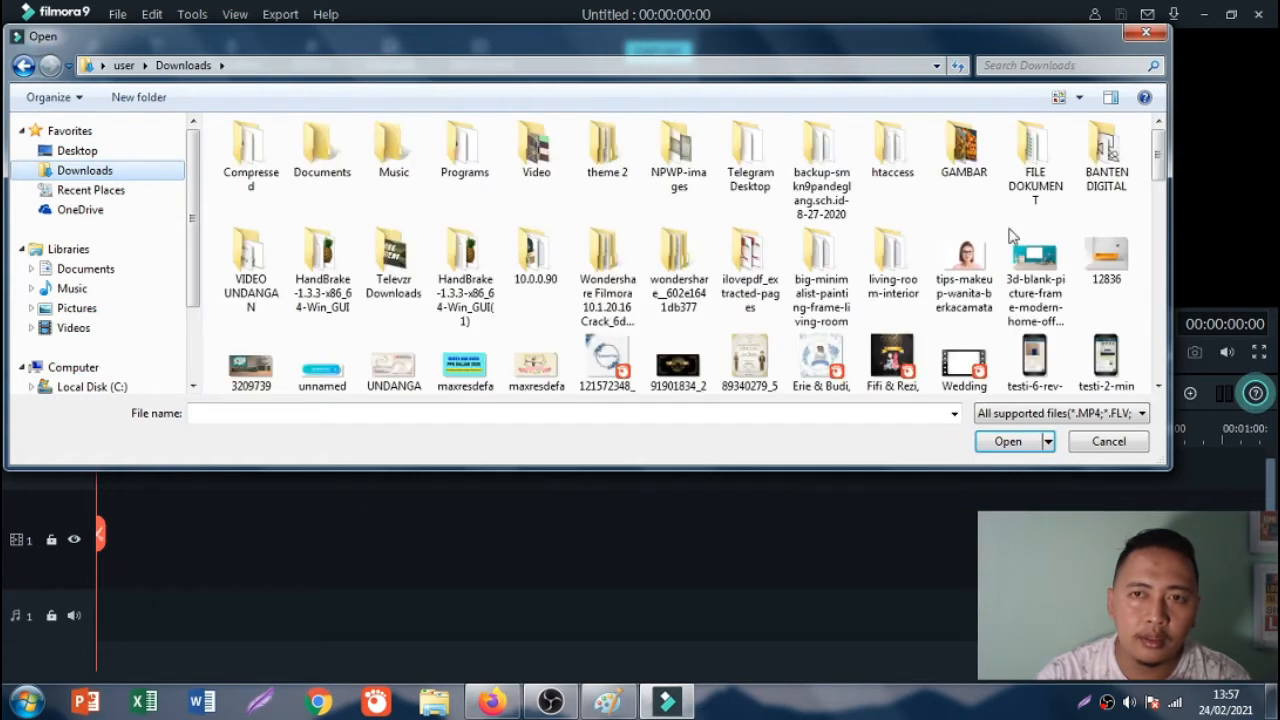
pyautogui.moveTo(1160, 157); pyautogui.dragTo(1165, 355)
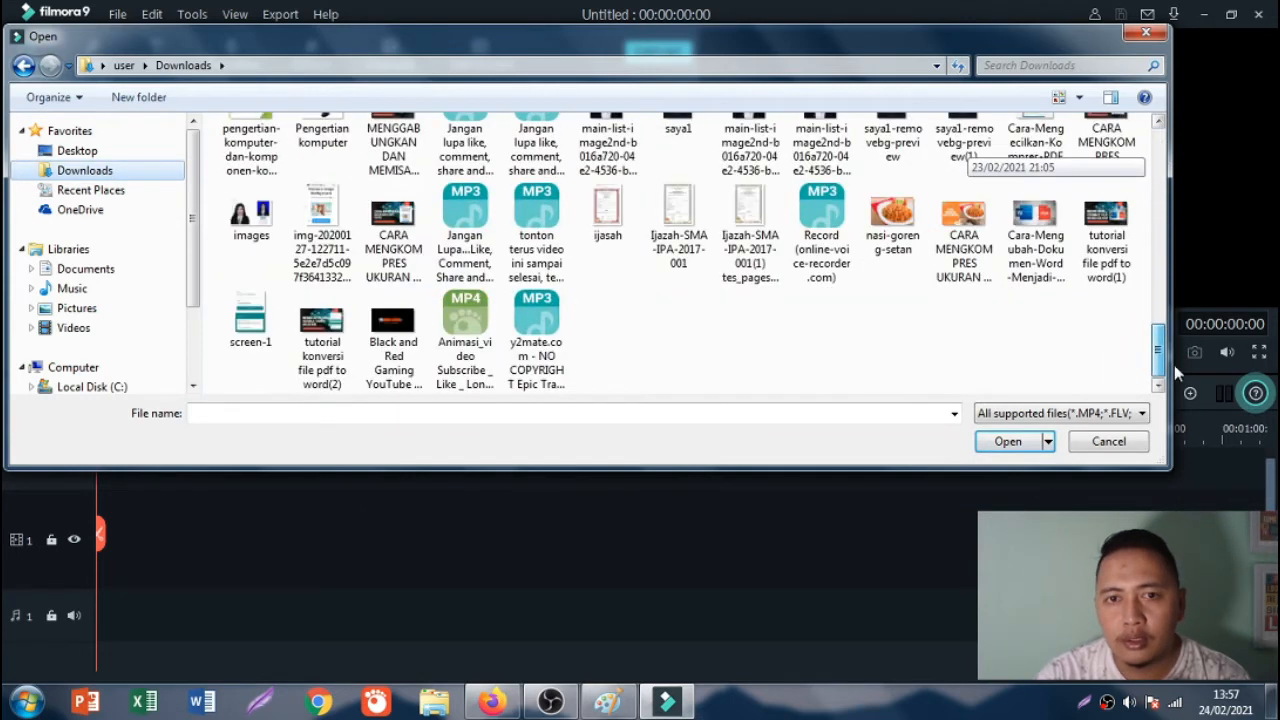
pyautogui.click(465, 345)
pyautogui.keyDown('ctrl'); pyautogui.click(536, 340); pyautogui.keyUp('ctrl')
pyautogui.click(1010, 442)
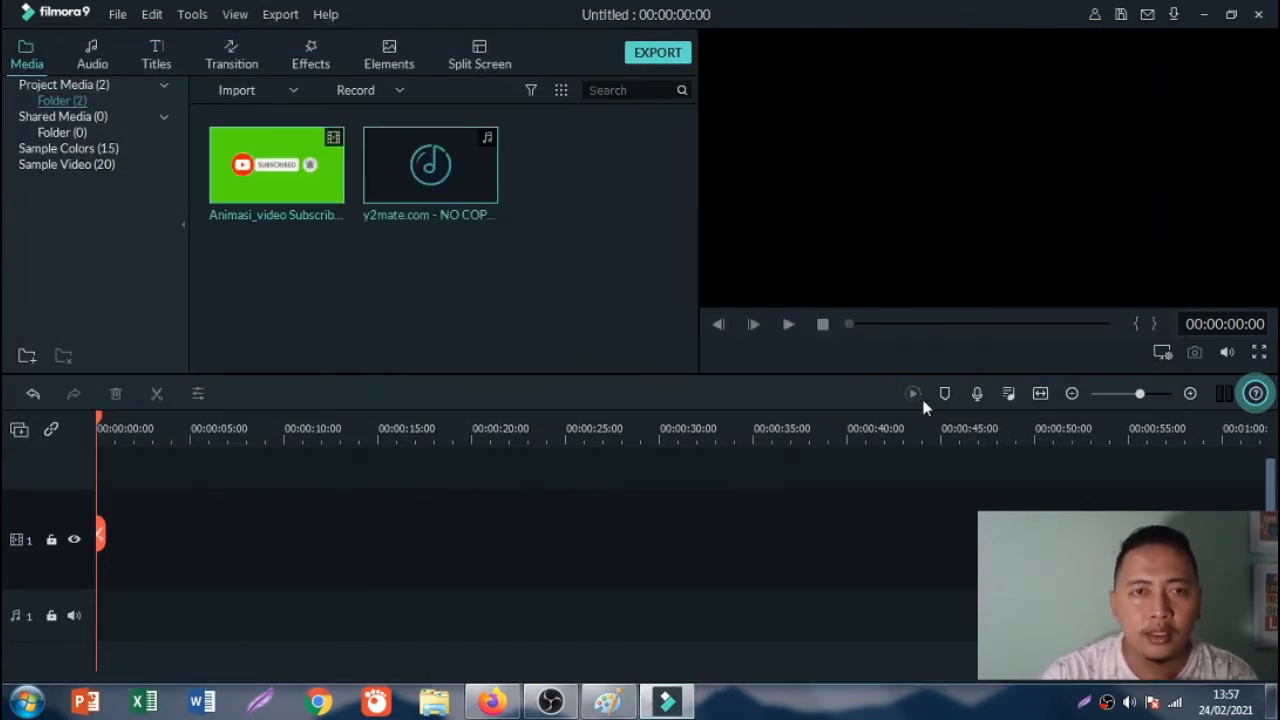
# - Import the audio file "Jangan Lupa...Like, Comment, Share and Subscribe" from the Downloads folder
pyautogui.click(245, 92)
pyautogui.click(263, 114)
pyautogui.moveTo(1160, 160); pyautogui.dragTo(1172, 298)
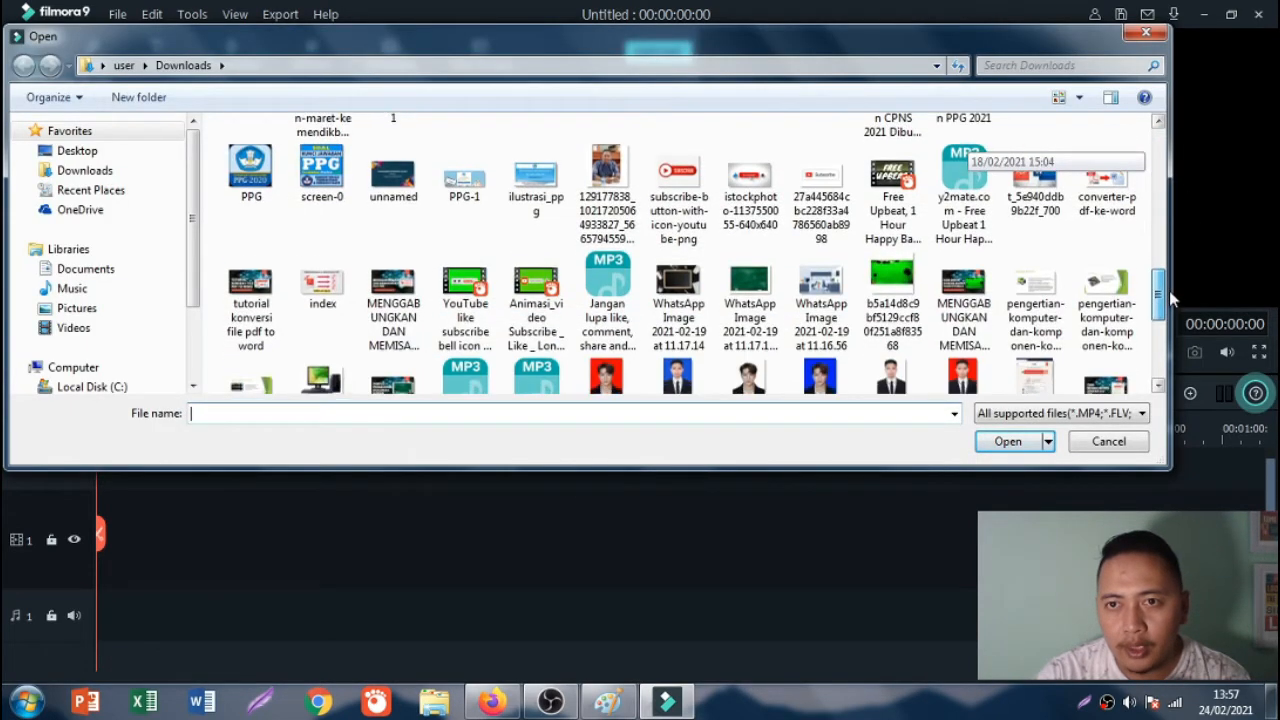
pyautogui.moveTo(1160, 295); pyautogui.dragTo(1163, 388)
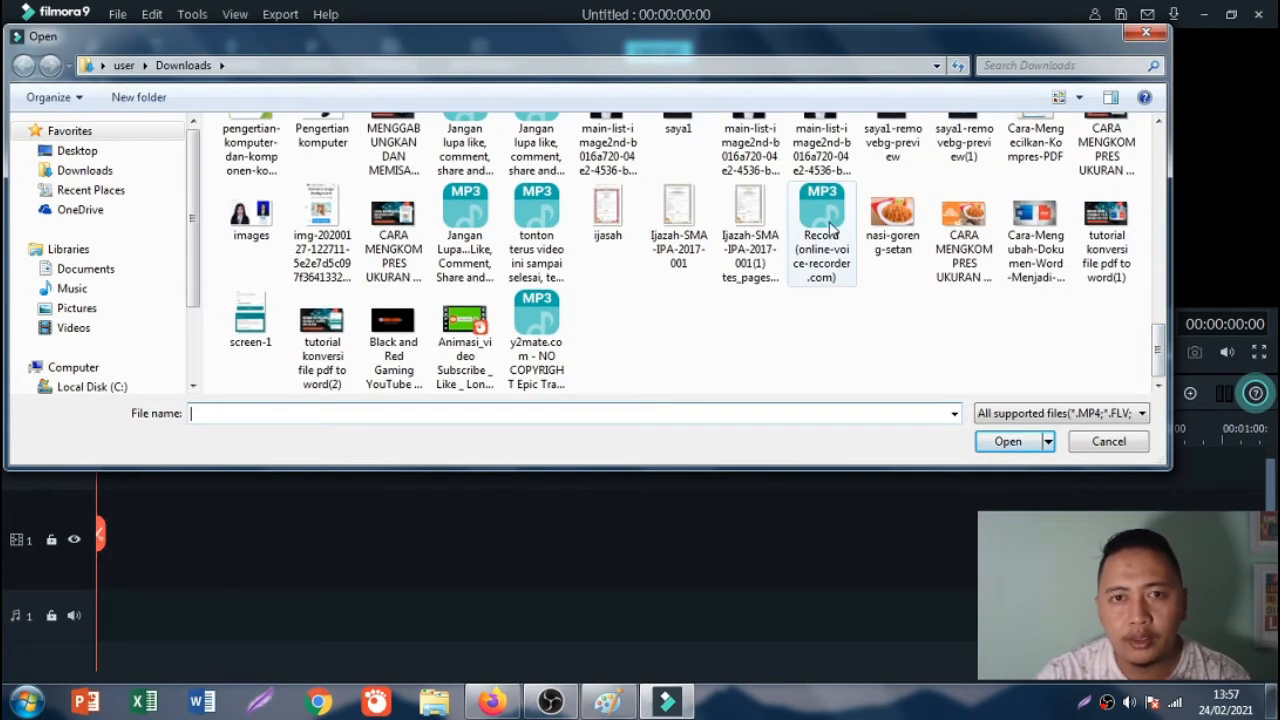
pyautogui.click(466, 225)
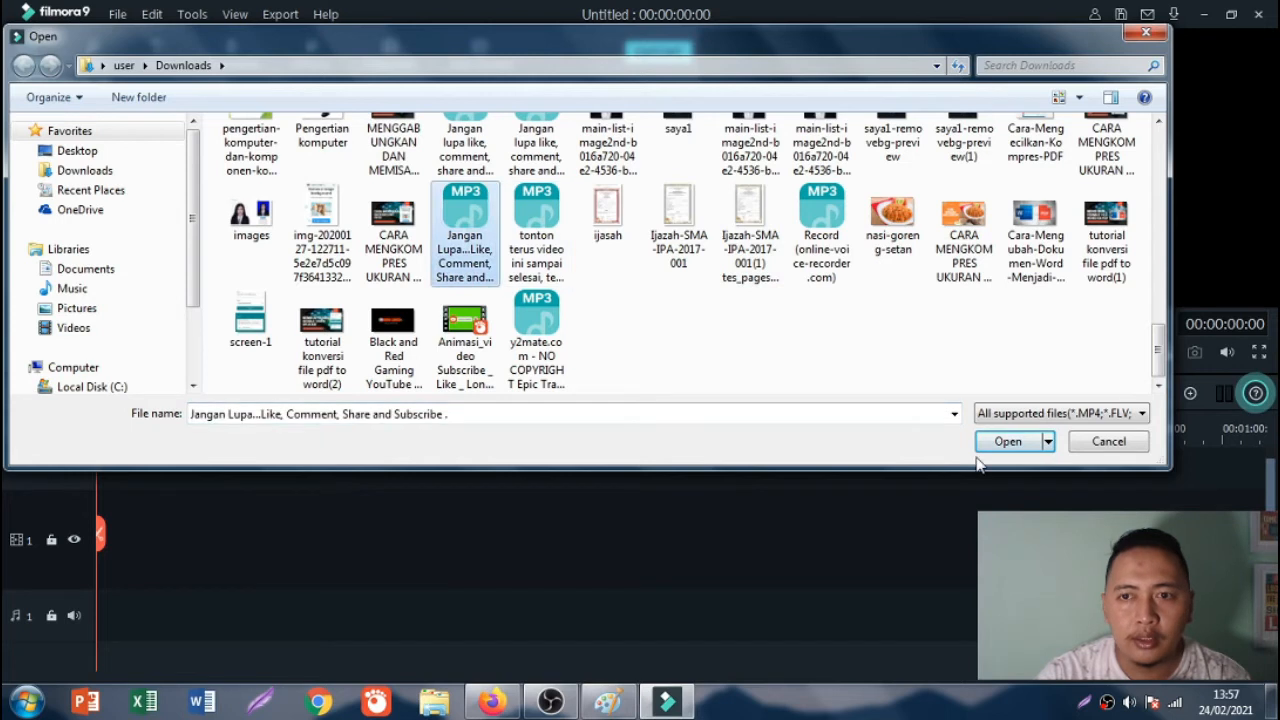
pyautogui.click(1006, 442)
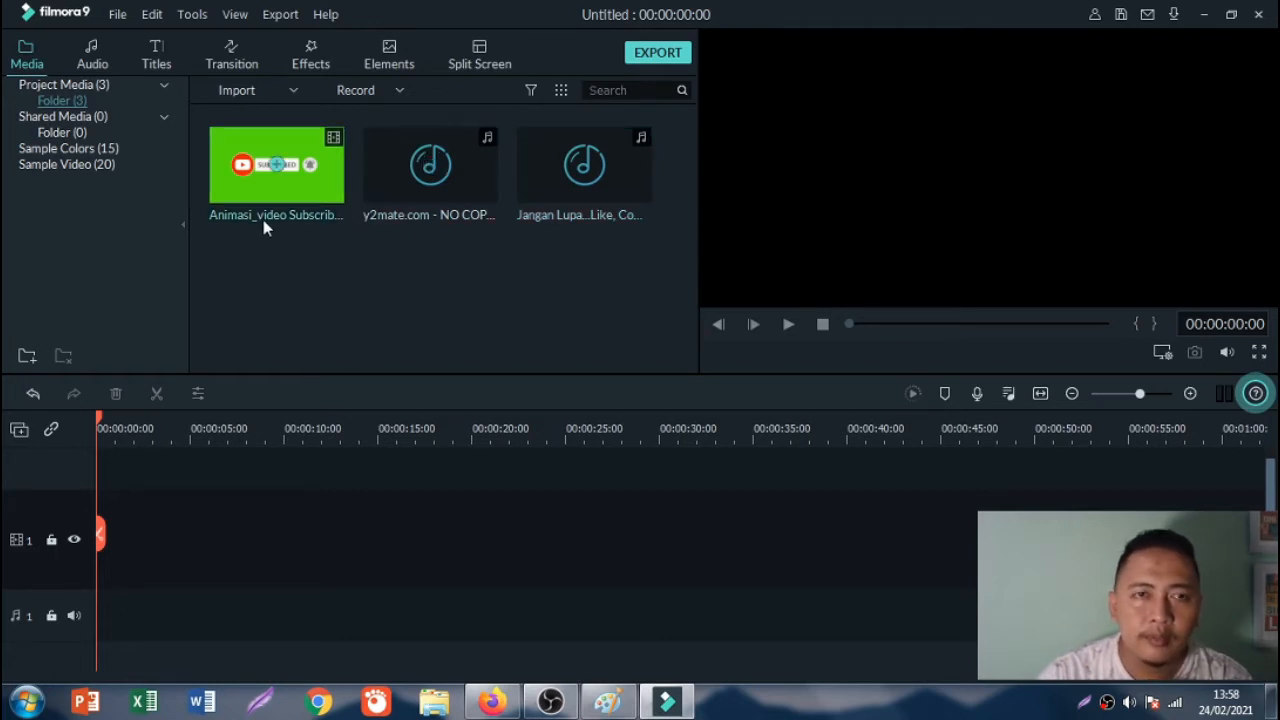
# - Add the New Opener 16 title at the start of the video track
pyautogui.click(163, 58)
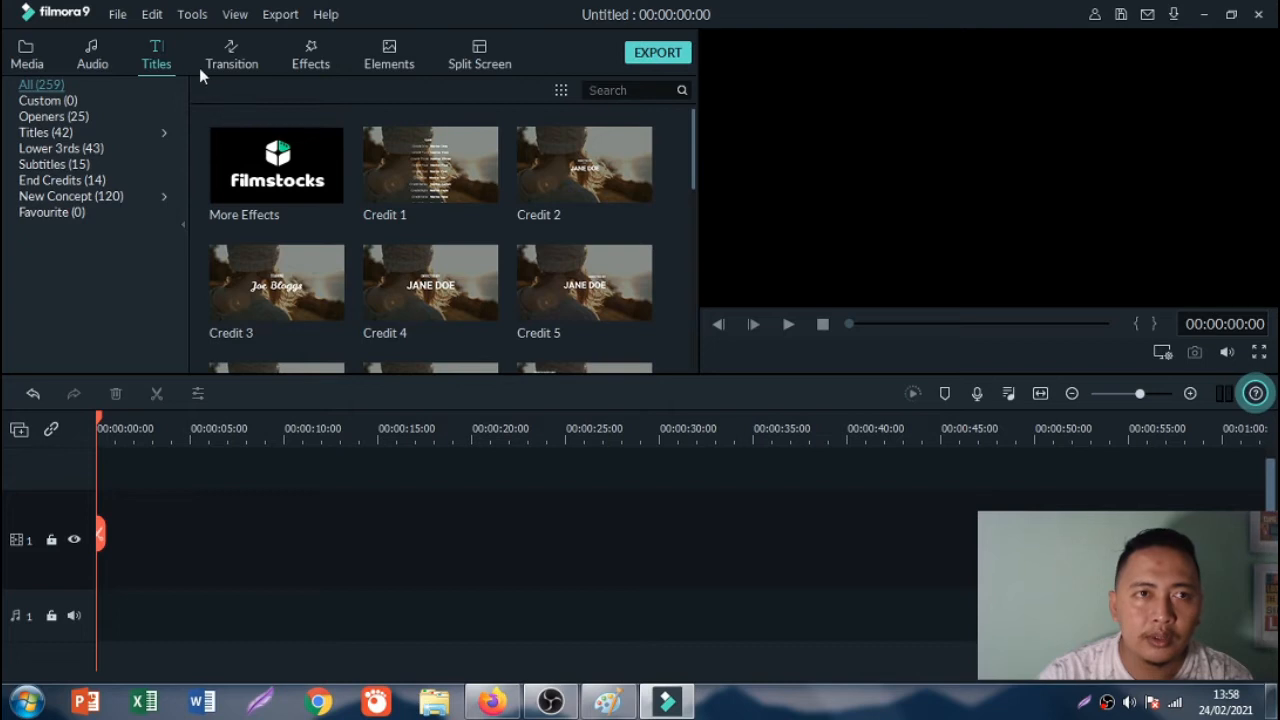
pyautogui.scroll(-15, 585, 250)
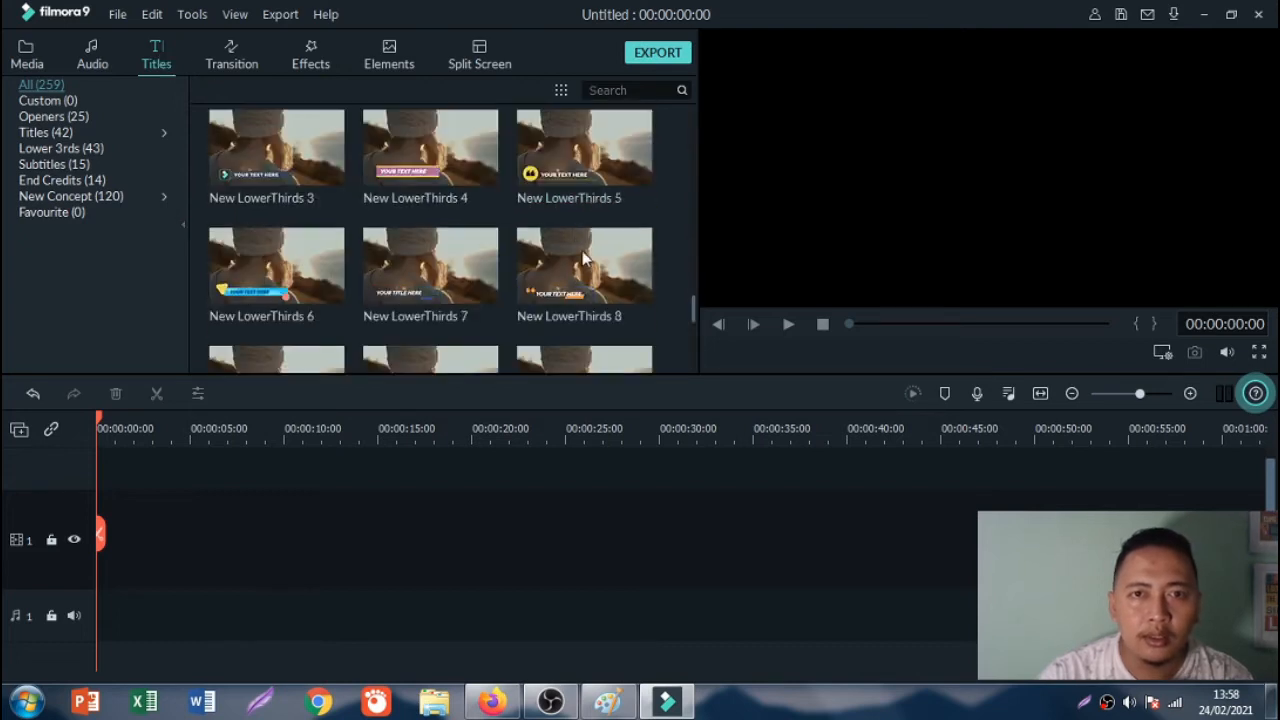
pyautogui.scroll(-10, 585, 258)
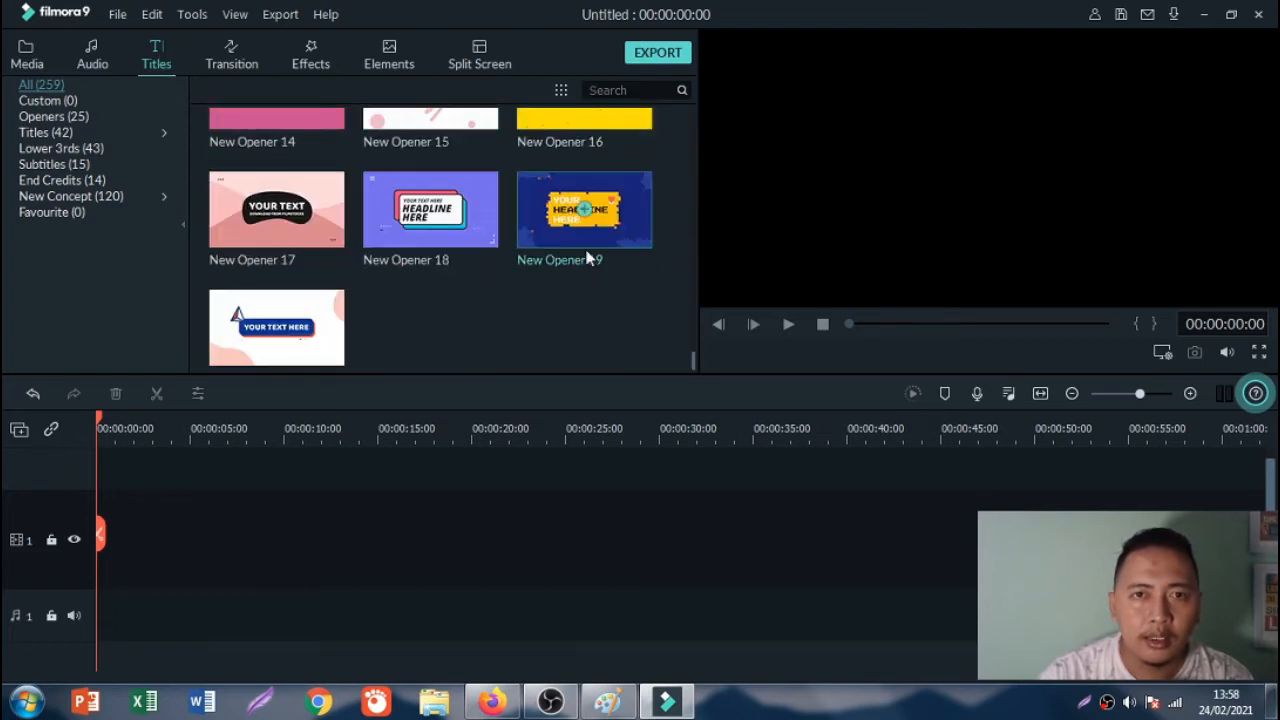
pyautogui.scroll(2, 588, 255)
pyautogui.scroll(-2, 611, 330)
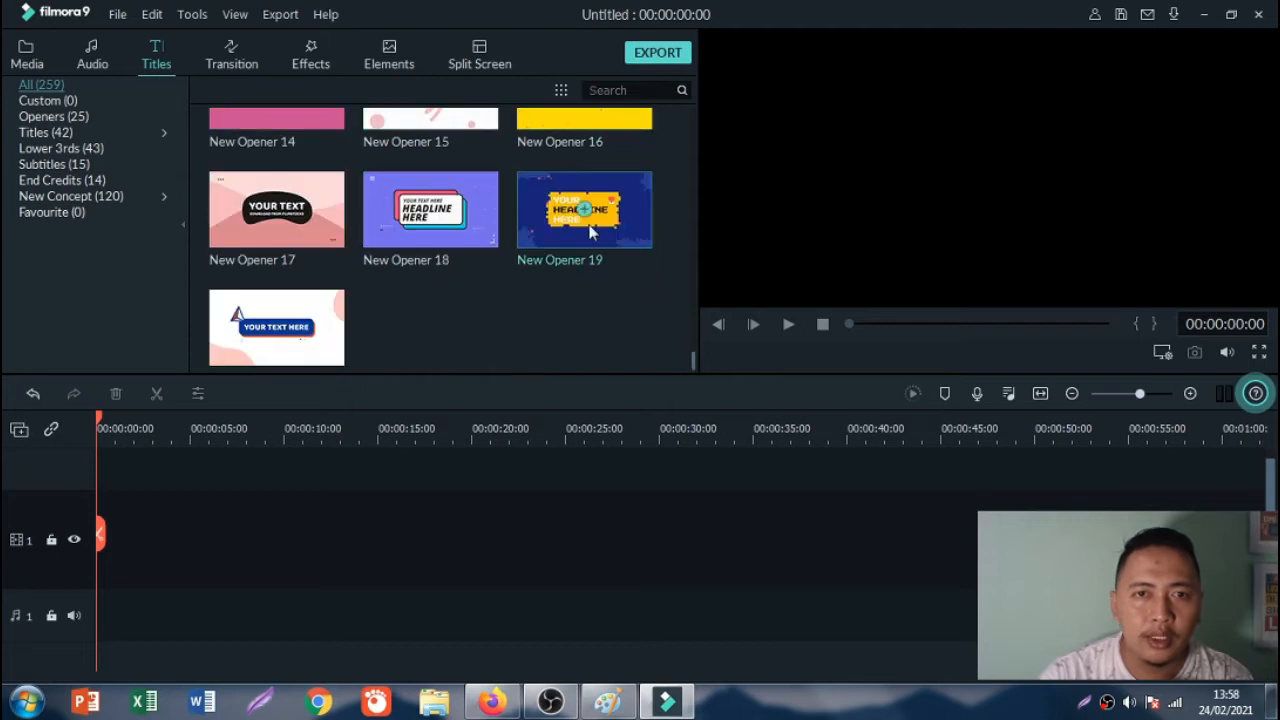
pyautogui.scroll(2, 595, 210)
pyautogui.click(588, 362)
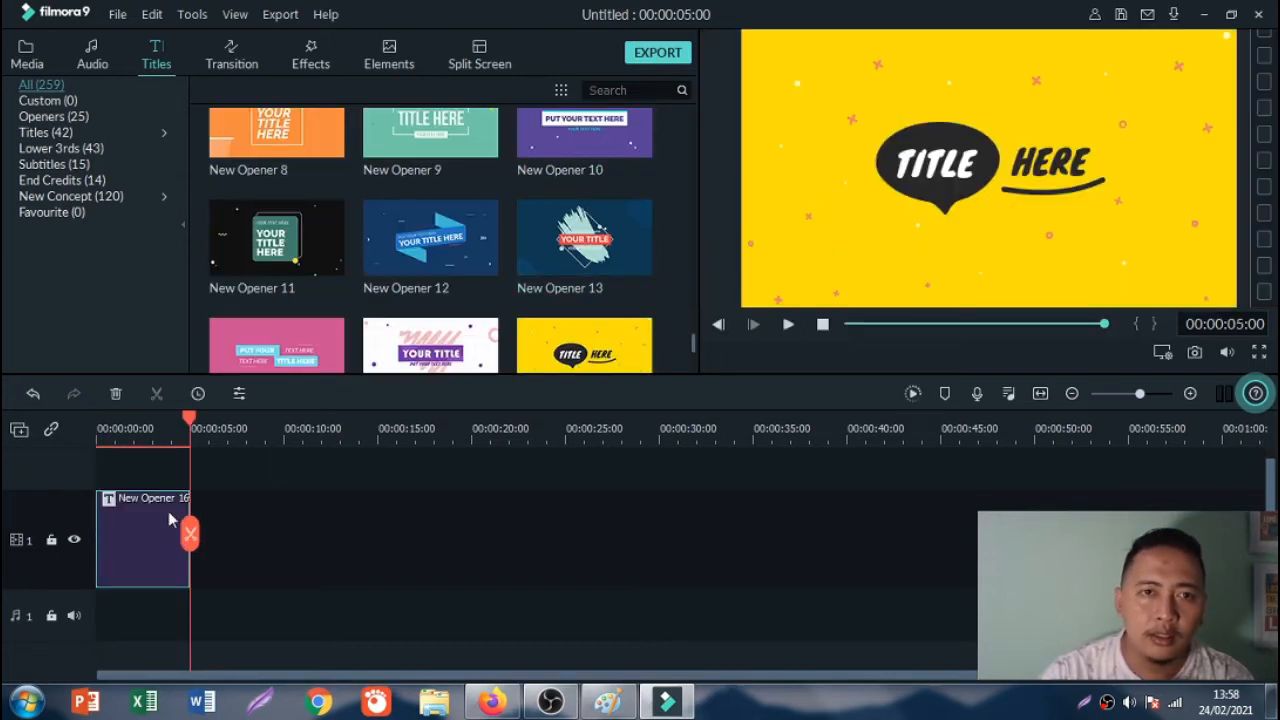
# - Add the New Opener 4 title to the video track directly after New Opener 16
pyautogui.scroll(-2, 600, 265)
pyautogui.scroll(6, 595, 262)
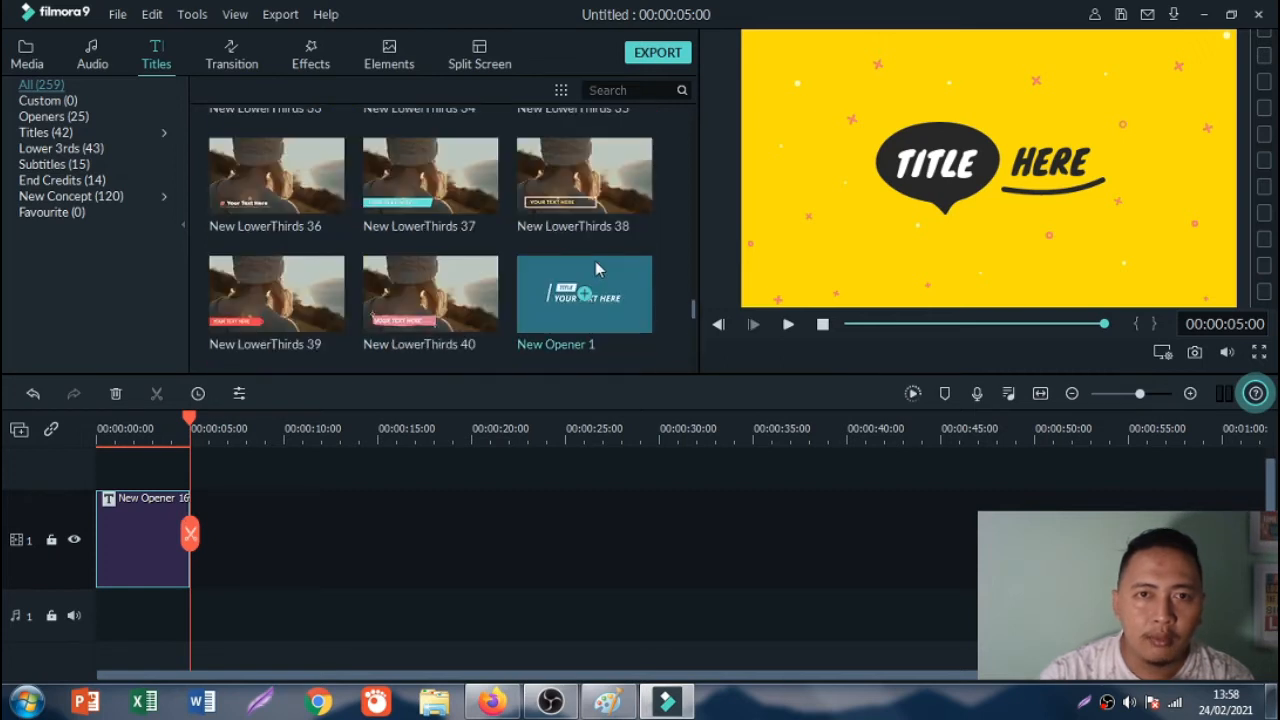
pyautogui.scroll(-2, 595, 262)
pyautogui.click(588, 152)
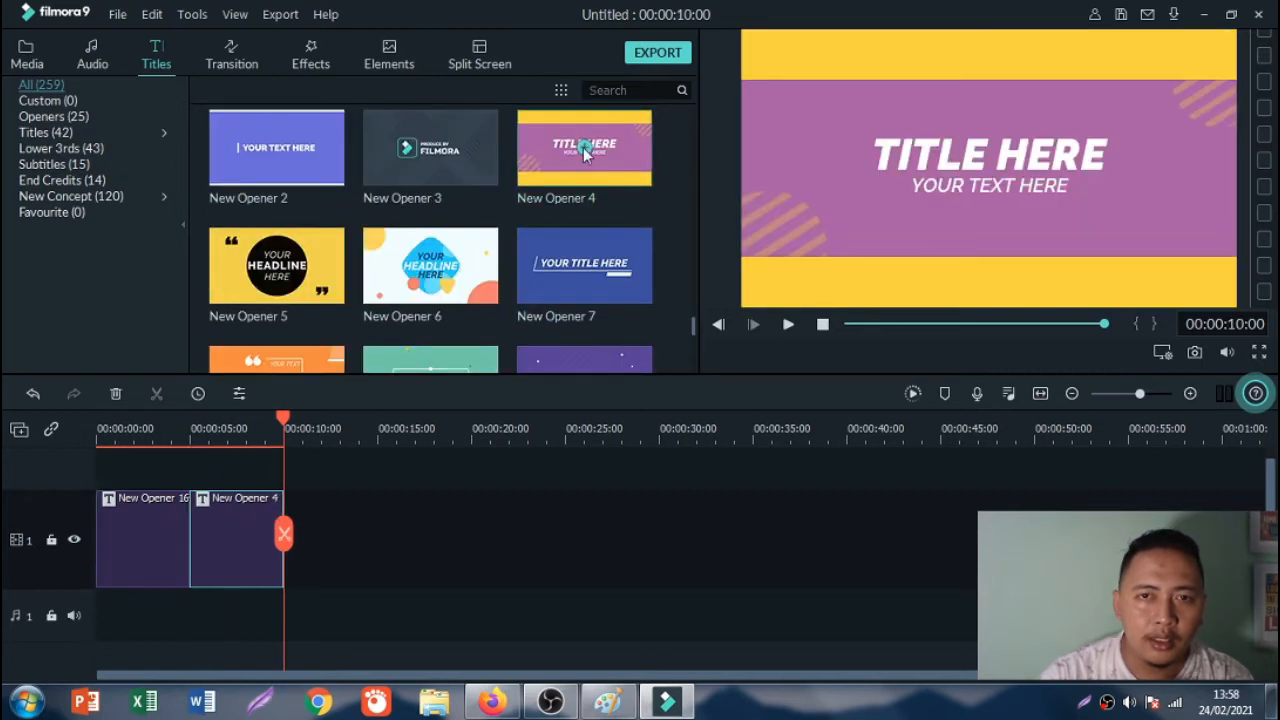
pyautogui.scroll(-5, 395, 275)
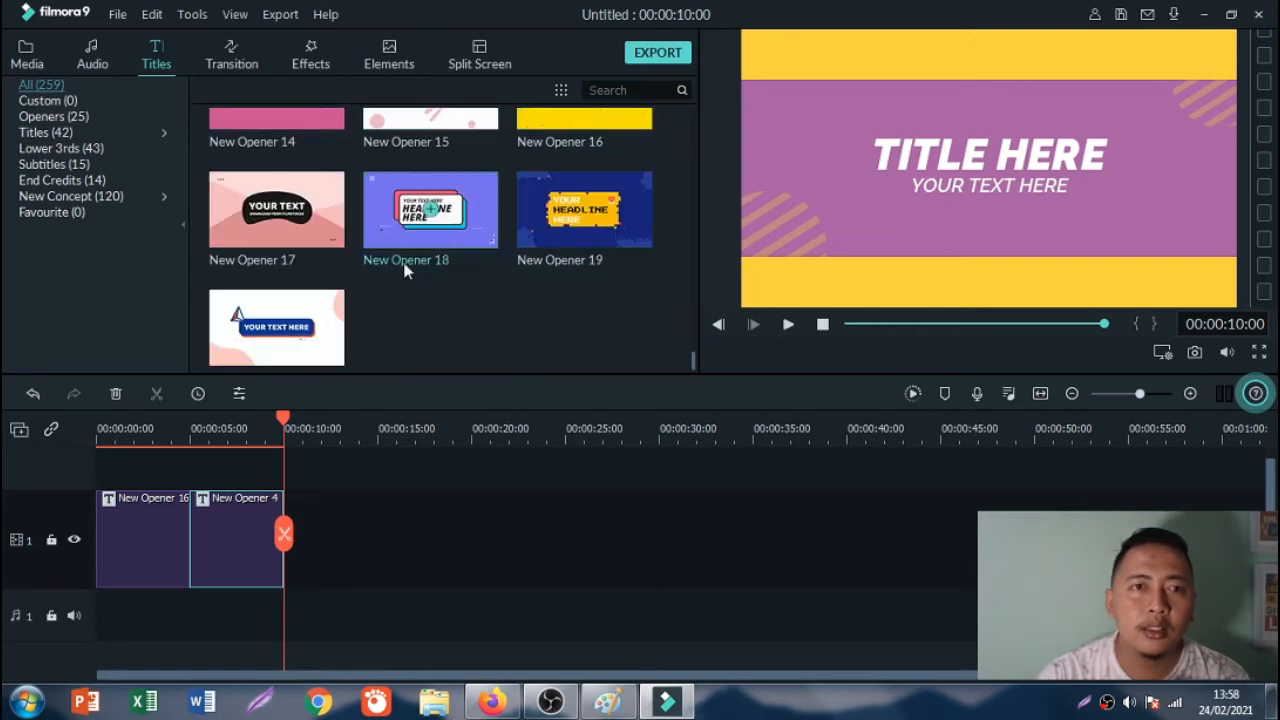
# - Add the New Opener 22 title to the video track between New Opener 16 and New Opener 4
pyautogui.scroll(3, 355, 305)
pyautogui.scroll(-3, 360, 308)
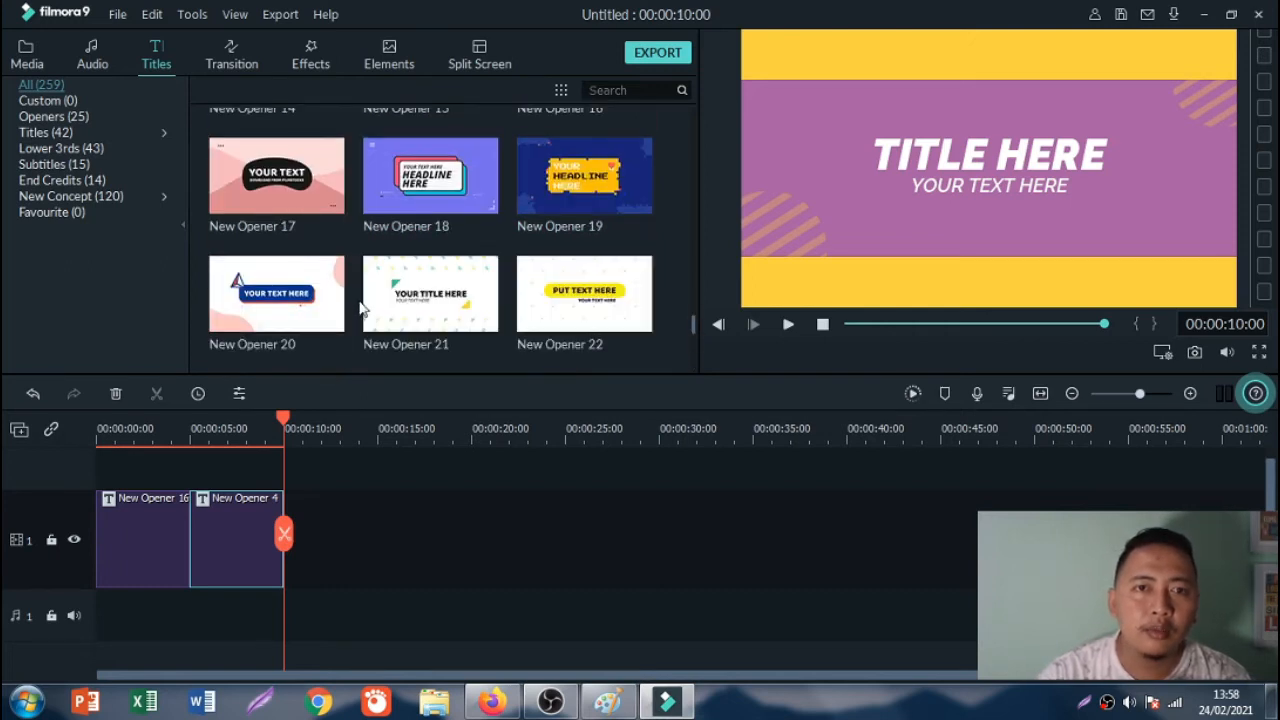
pyautogui.click(584, 293)
pyautogui.moveTo(353, 531); pyautogui.dragTo(267, 528)
# - Replace the two placeholder words of the New Opener 16 title with the channel owner's first and last name in capitals
pyautogui.doubleClick(138, 530)
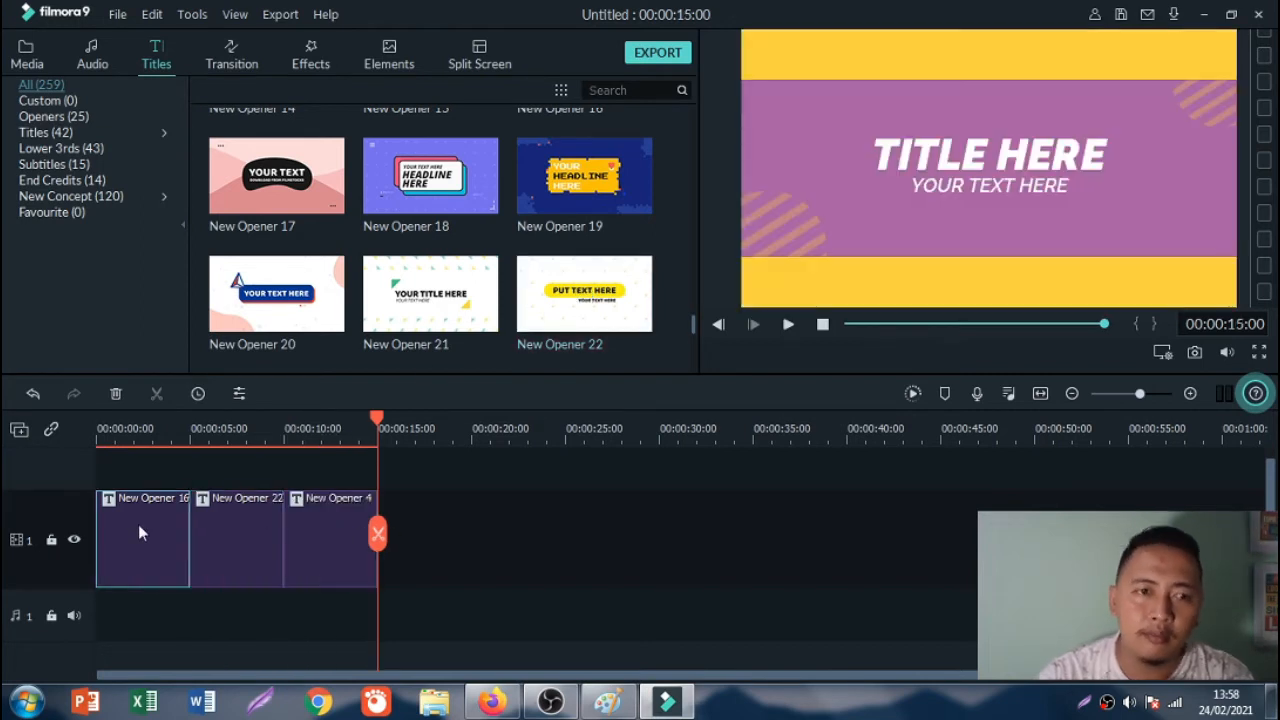
pyautogui.hotkey('ctrl', 'a')
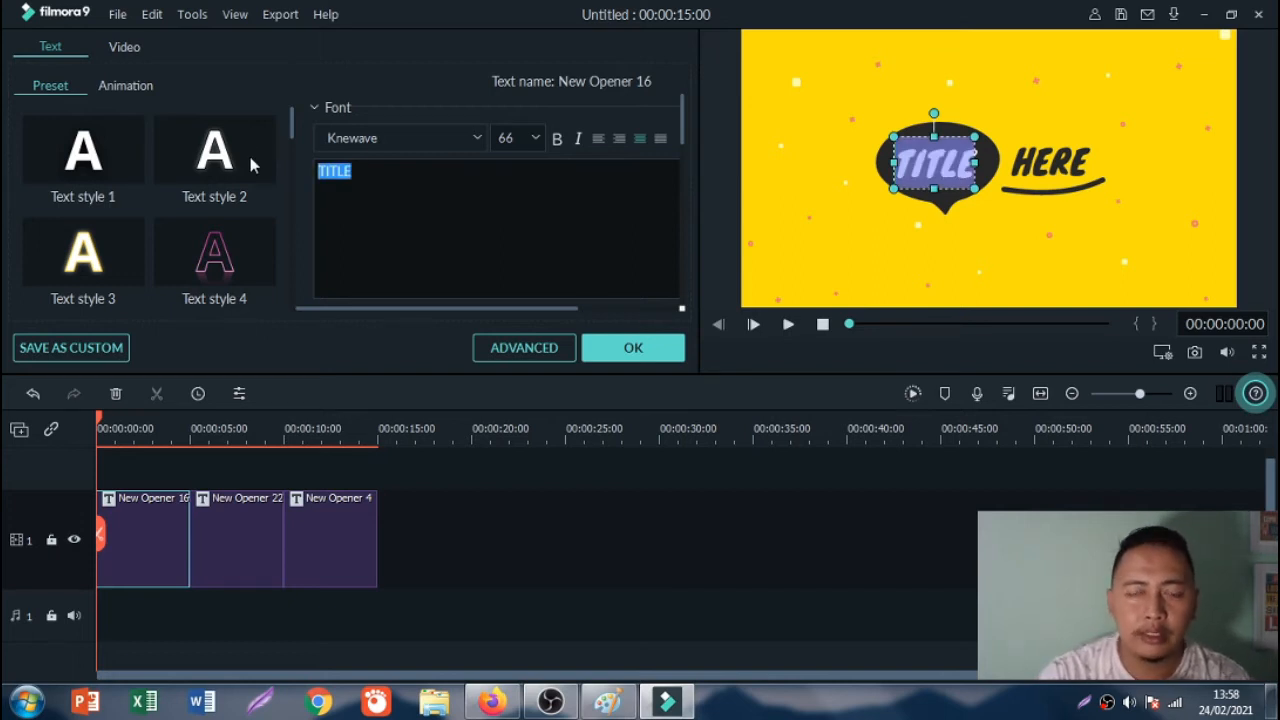
pyautogui.write('ABDUH')
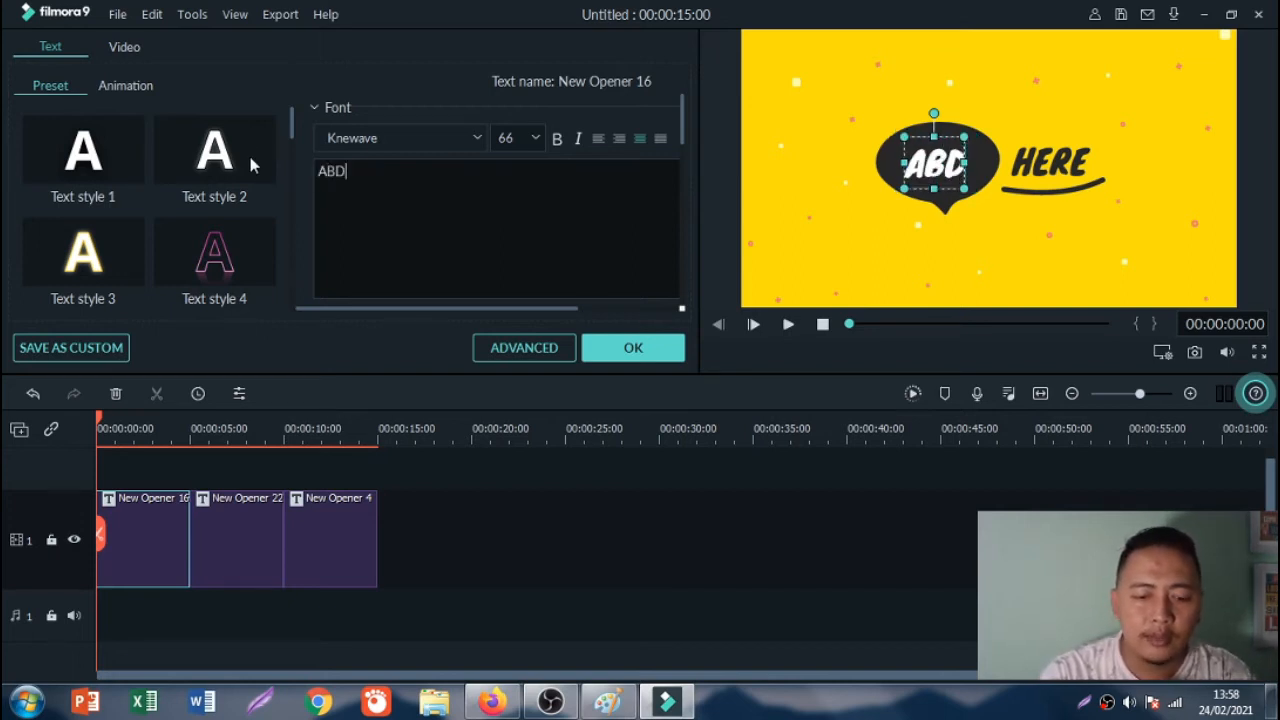
pyautogui.click(1081, 176)
pyautogui.hotkey('ctrl', 'a')
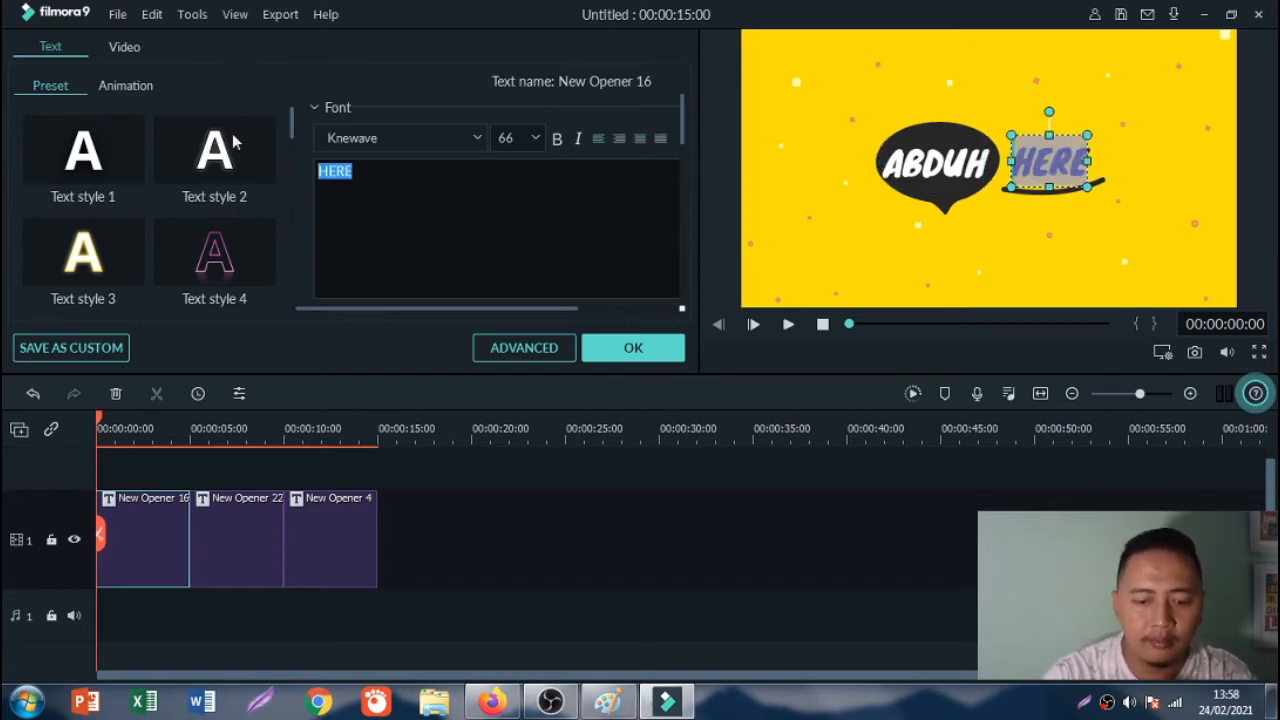
pyautogui.write('MUHAMMAD')
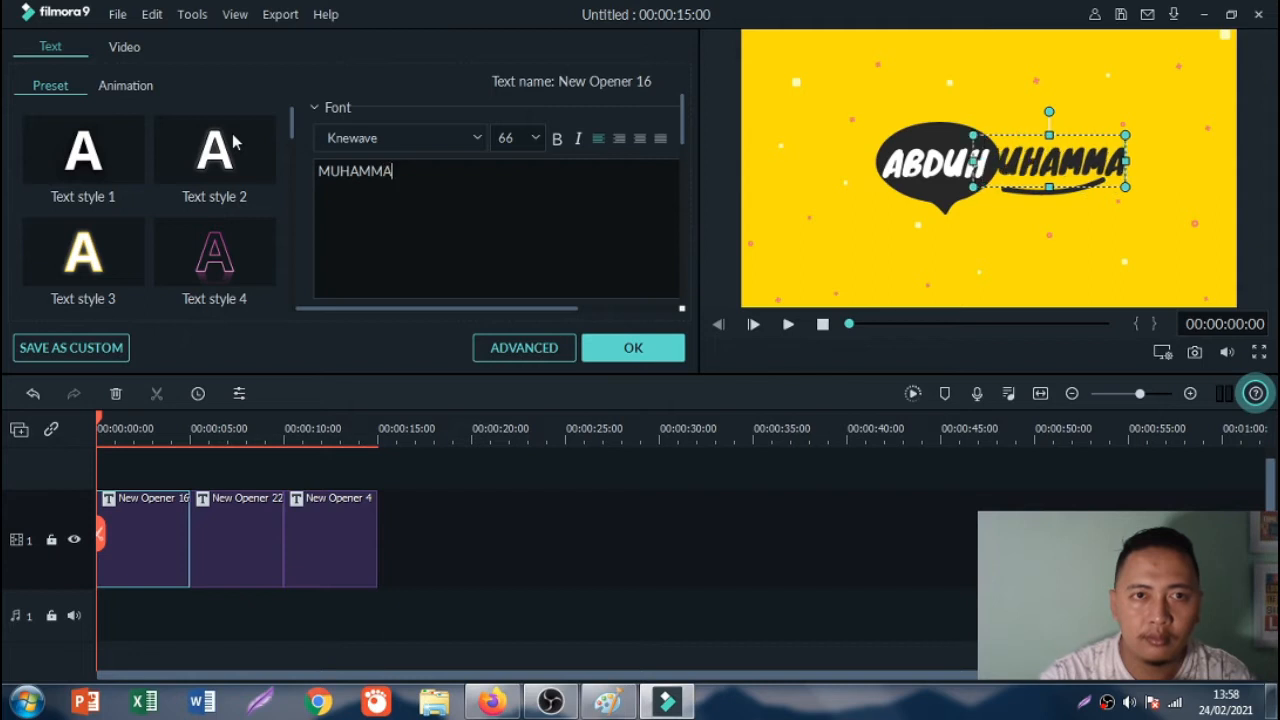
# - Switch to Firefox, mute the YouTube page with the royalty-free epic trailer music, and return to Filmora9
pyautogui.click(491, 702)
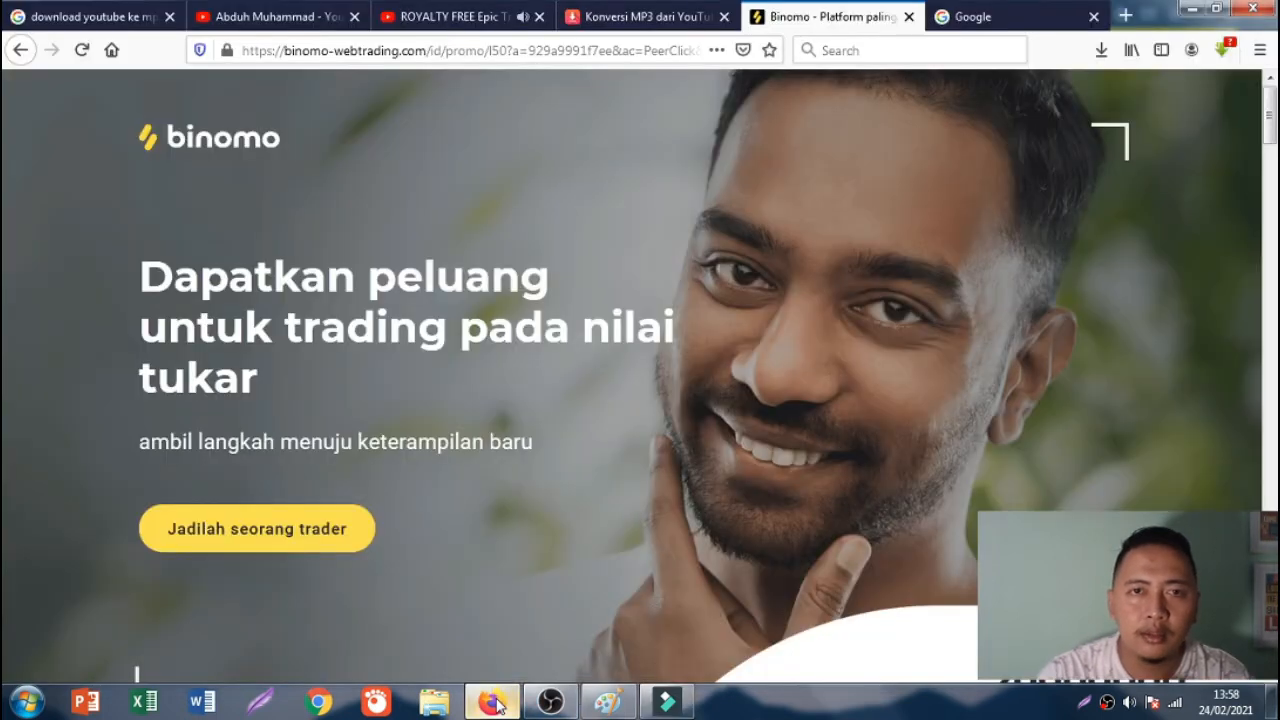
pyautogui.click(495, 18)
pyautogui.click(524, 17)
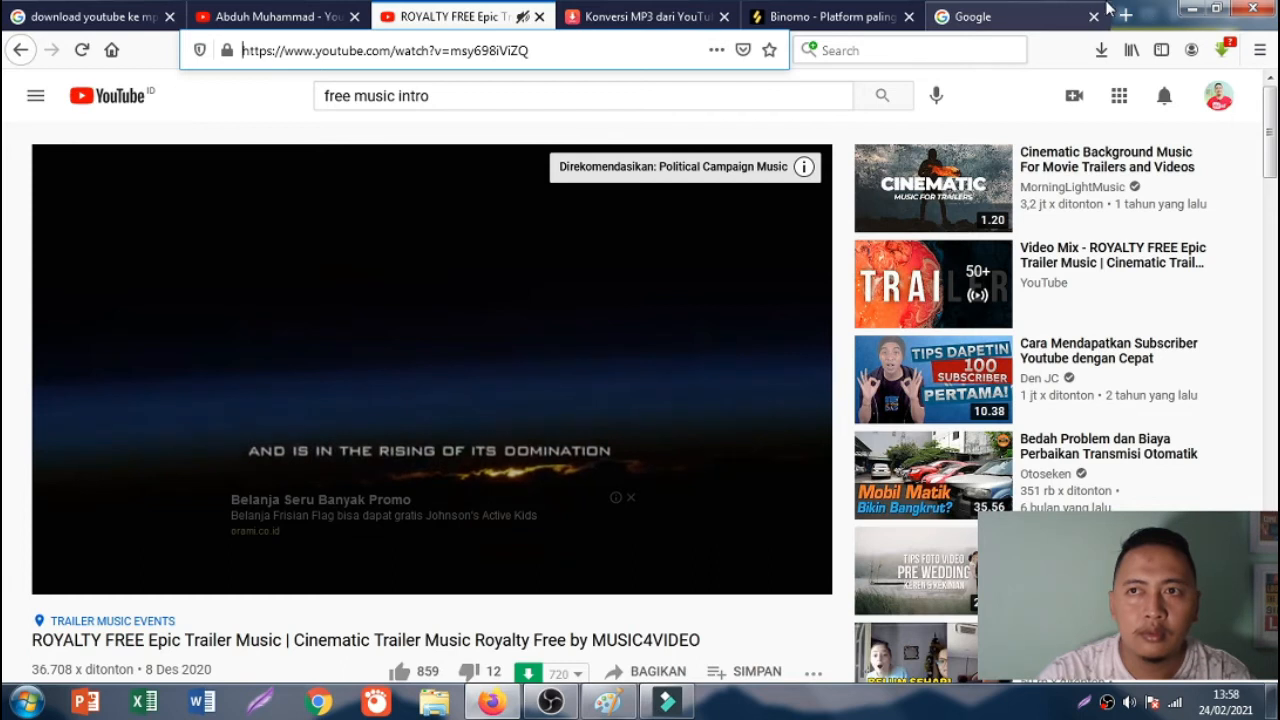
pyautogui.click(1191, 11)
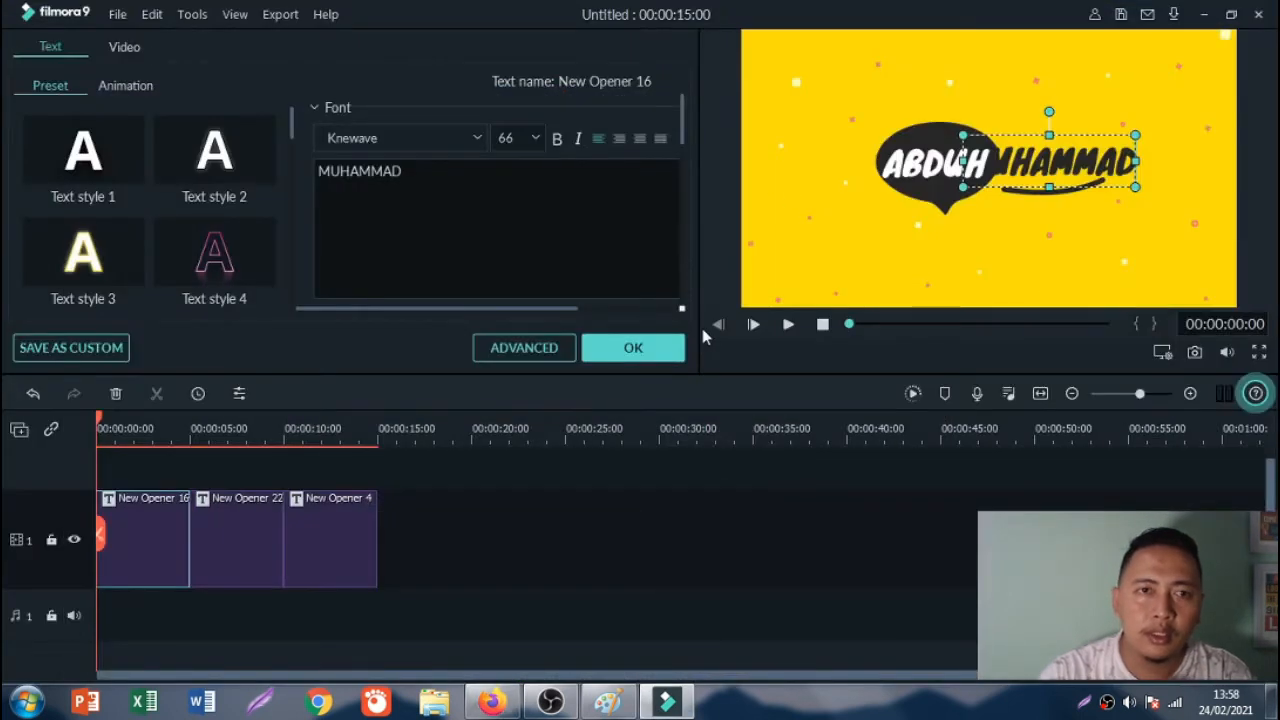
# - Move the last name in the New Opener 16 title to the right, clear of the speech bubble
pyautogui.moveTo(1076, 136); pyautogui.dragTo(1119, 134)
# - Change the New Opener 22 headline to "TIPS, TRIK, TUTORIAL" and set its font size to 64
pyautogui.click(224, 509)
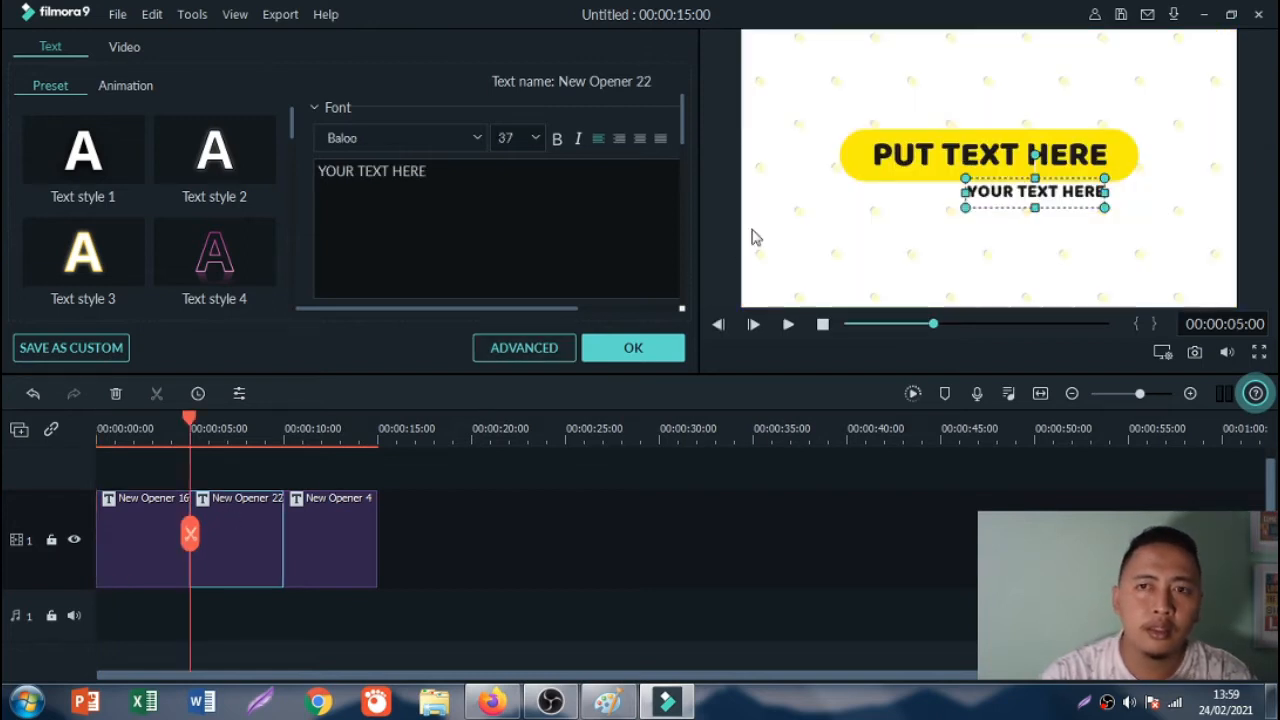
pyautogui.click(938, 162)
pyautogui.moveTo(491, 180); pyautogui.dragTo(295, 177)
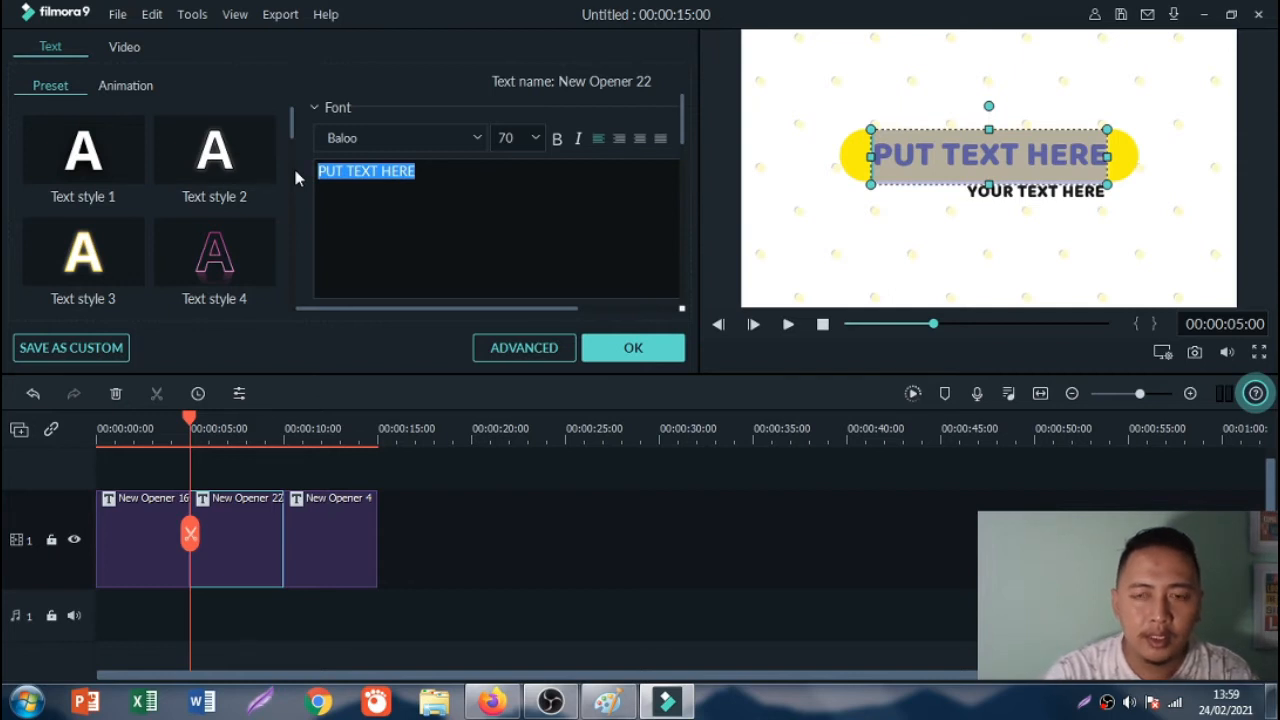
pyautogui.write('TIPS, T')
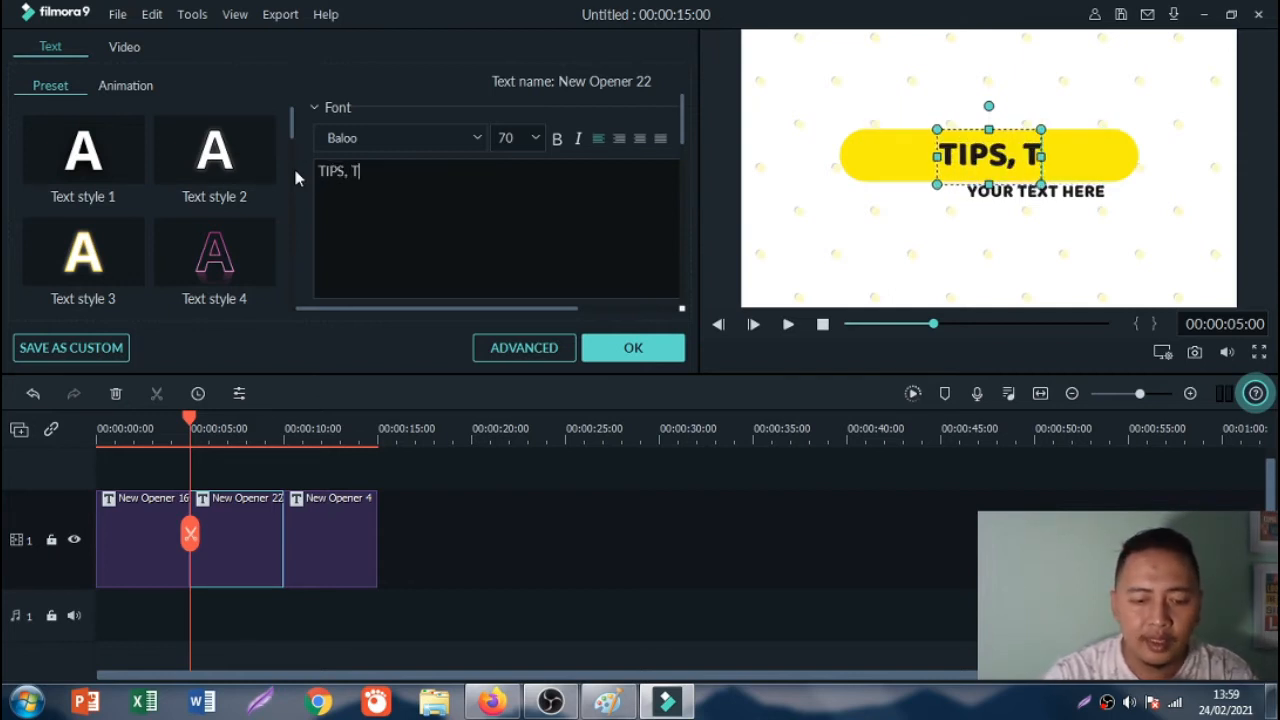
pyautogui.write('RIK, TUTORIAL')
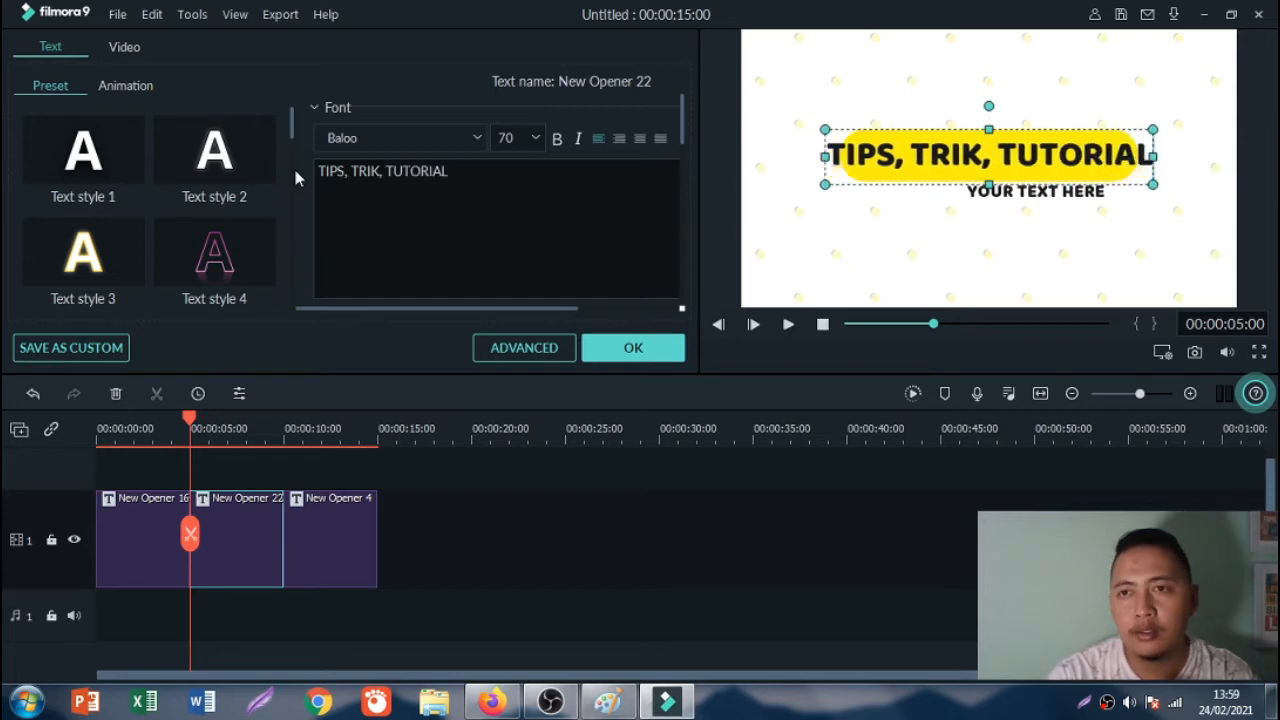
pyautogui.click(536, 139)
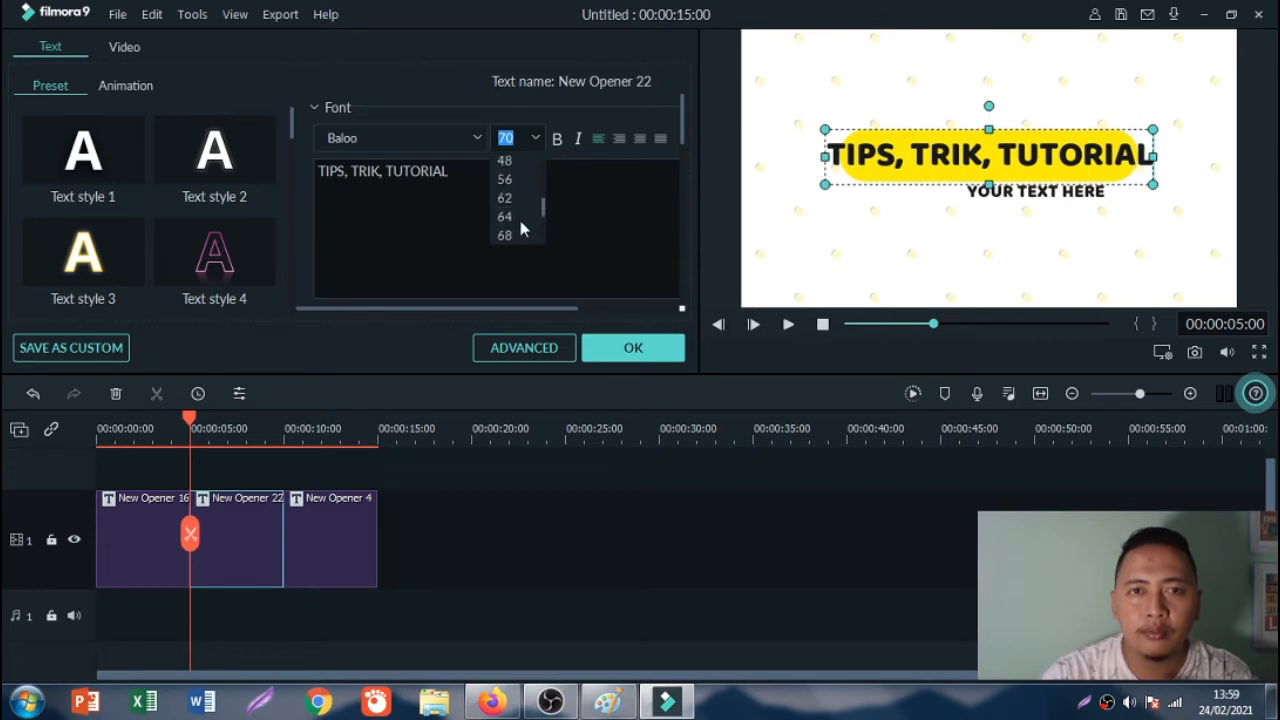
pyautogui.click(505, 216)
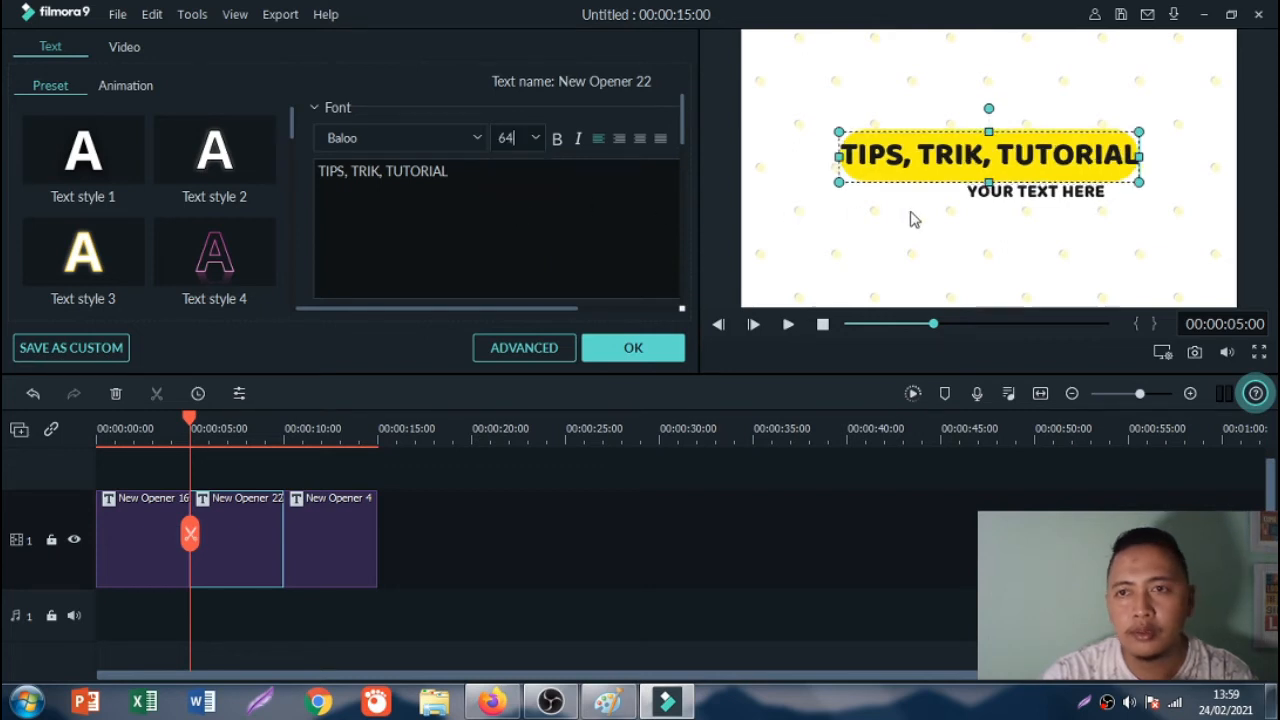
# - Change the New Opener 22 subtitle to "TERUS BERBAGI" and align it with the right end of the headline
pyautogui.click(1033, 191)
pyautogui.moveTo(430, 171); pyautogui.dragTo(316, 171)
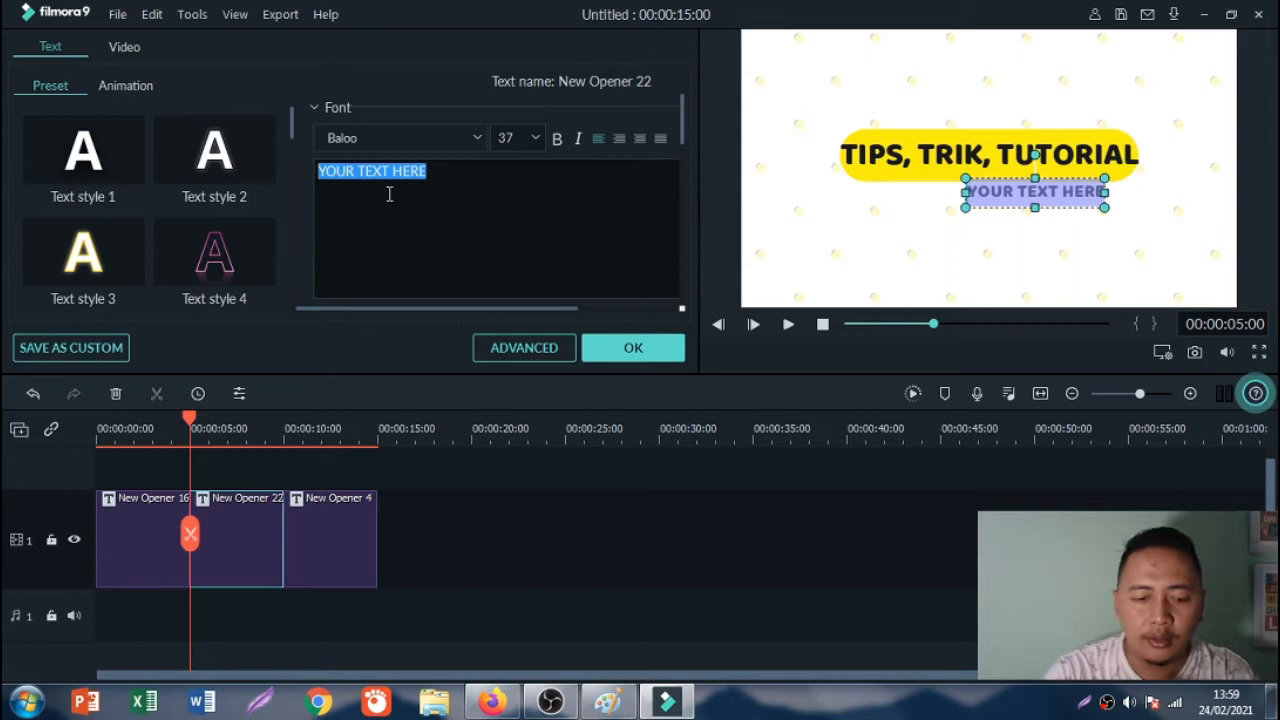
pyautogui.write('TERUS BERBAGI')
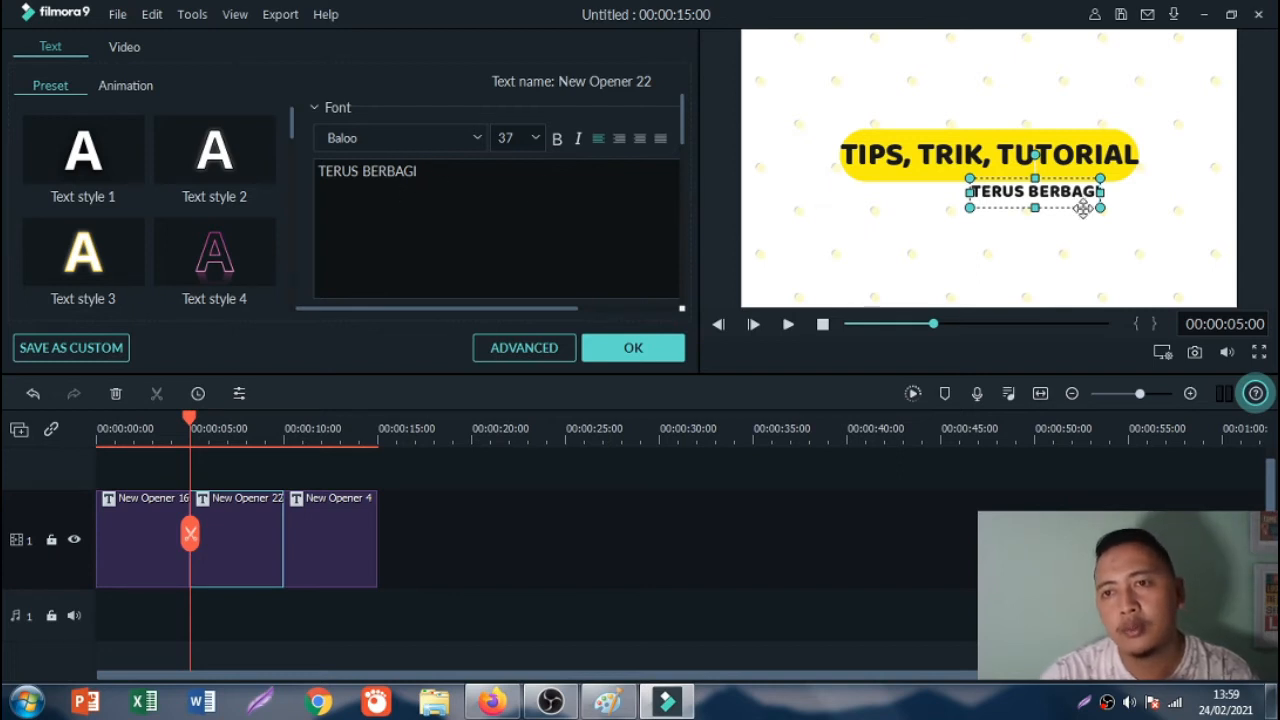
pyautogui.moveTo(1083, 208); pyautogui.dragTo(1125, 203)
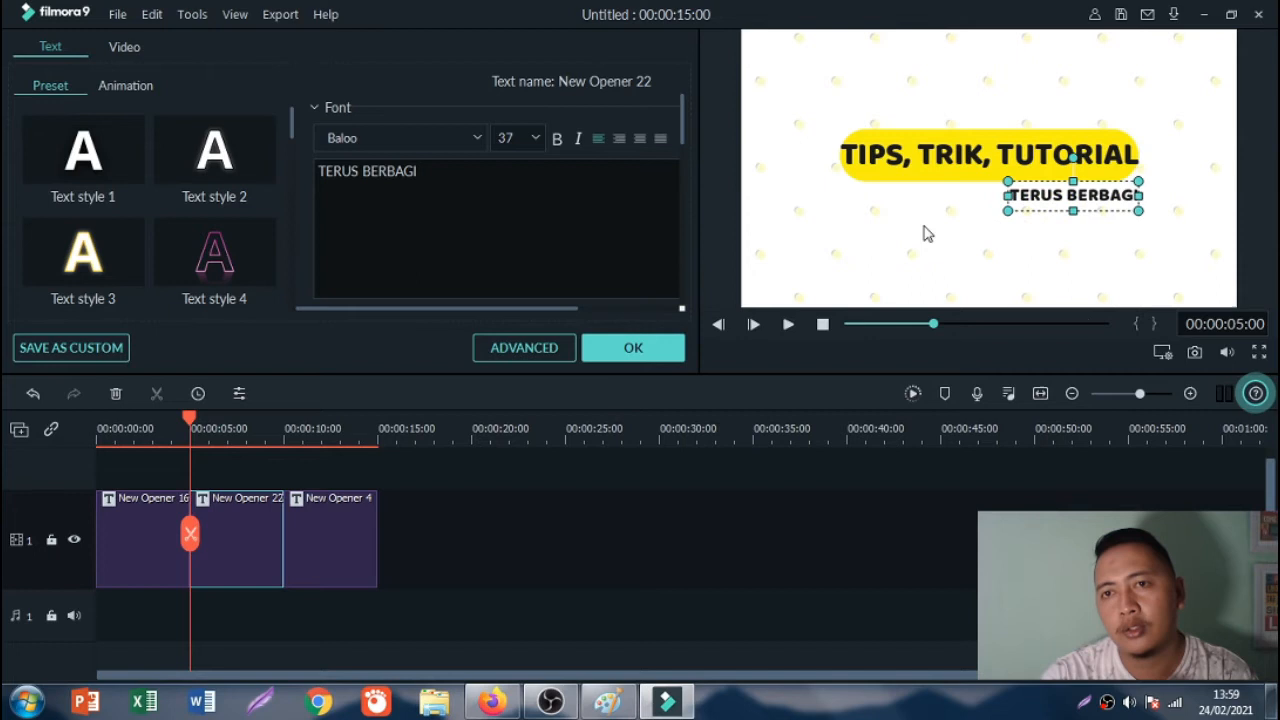
pyautogui.click(923, 234)
# - Change the main title text of New Opener 4 to "TUTORIAL"
pyautogui.doubleClick(327, 544)
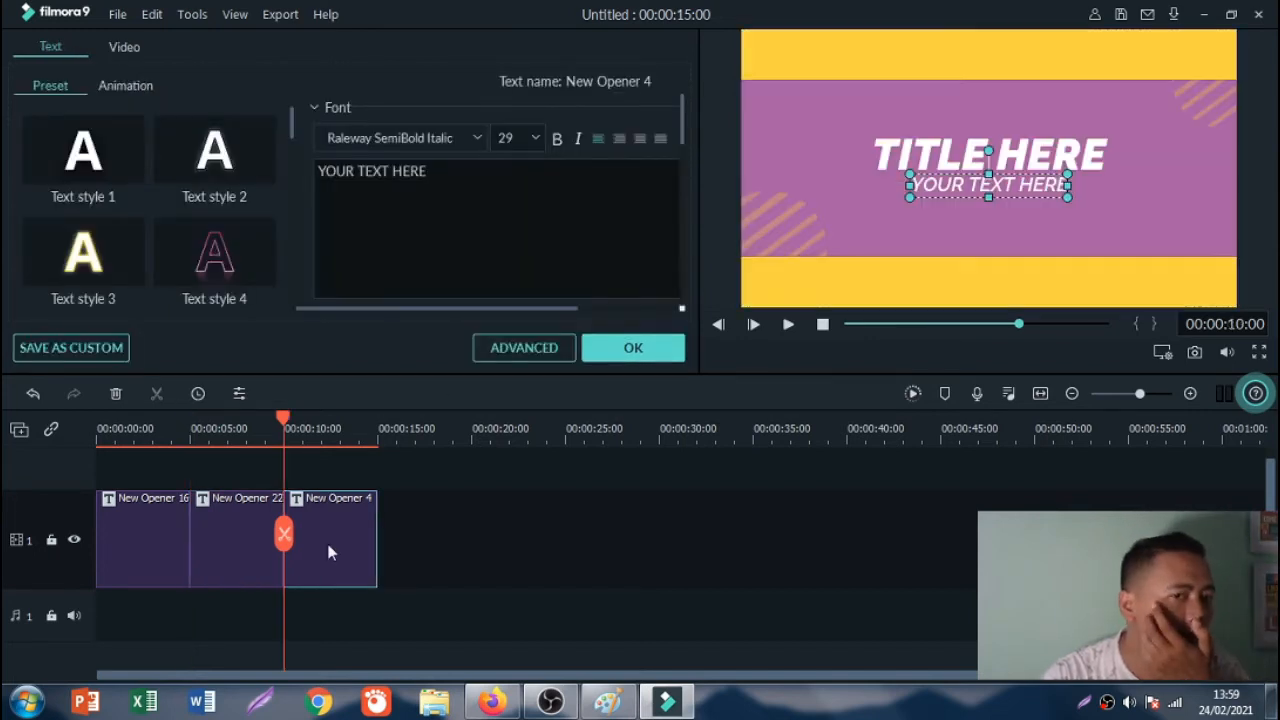
pyautogui.click(934, 158)
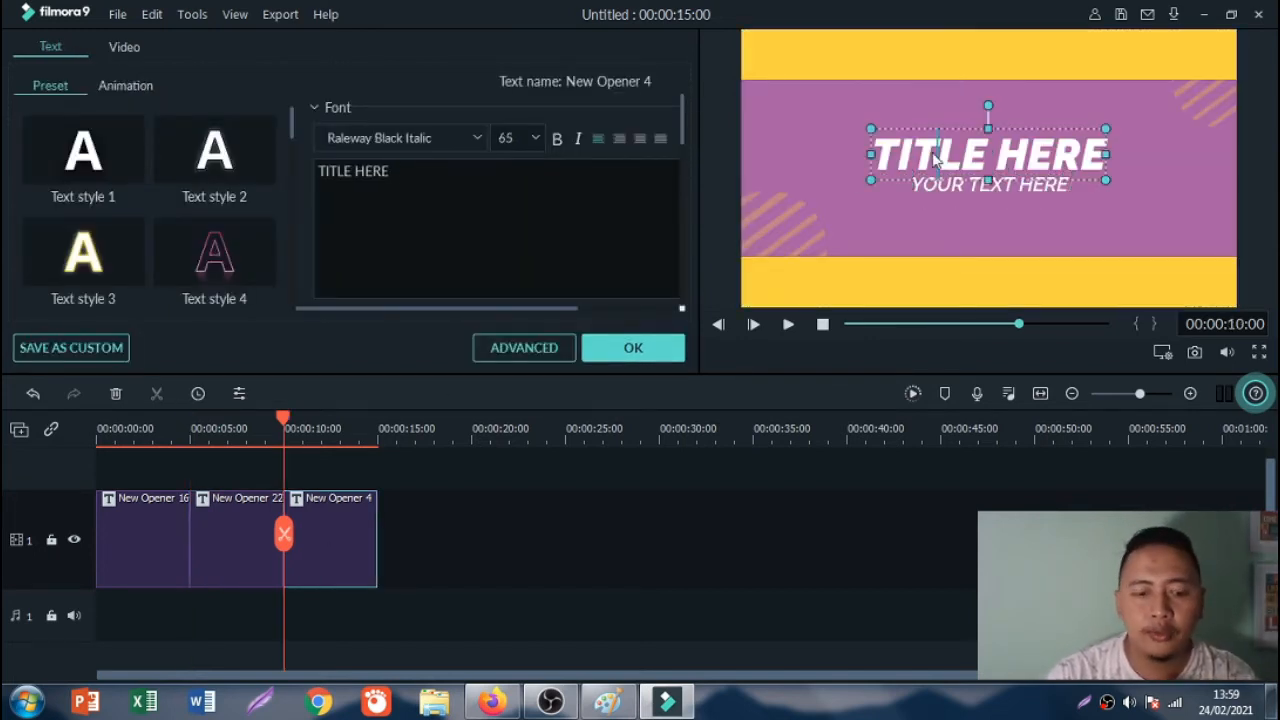
pyautogui.hotkey('ctrl', 'a')
pyautogui.write('TUTORIAL')
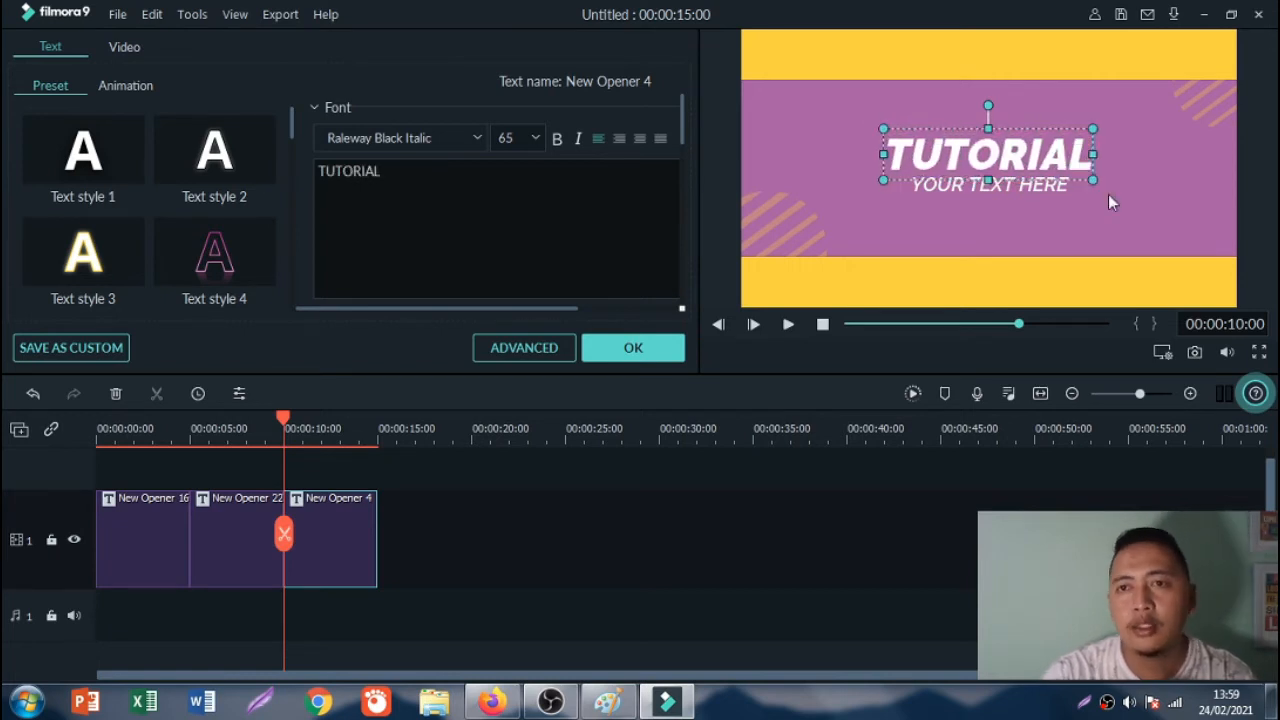
# - Change the New Opener 4 subtitle to "CARA MEMBUAT INTRO DENGAN FILEMORA9" and apply the title edits
pyautogui.click(1044, 190)
pyautogui.moveTo(458, 180); pyautogui.dragTo(315, 162)
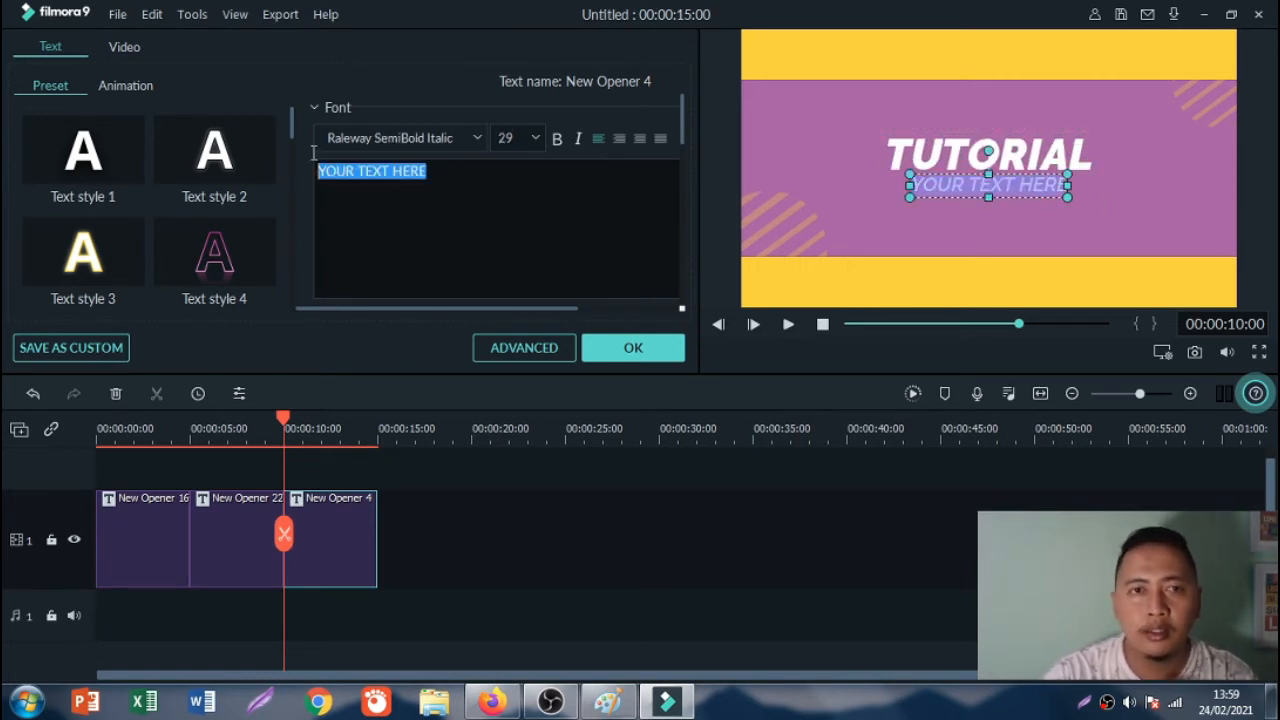
pyautogui.write('CARA')
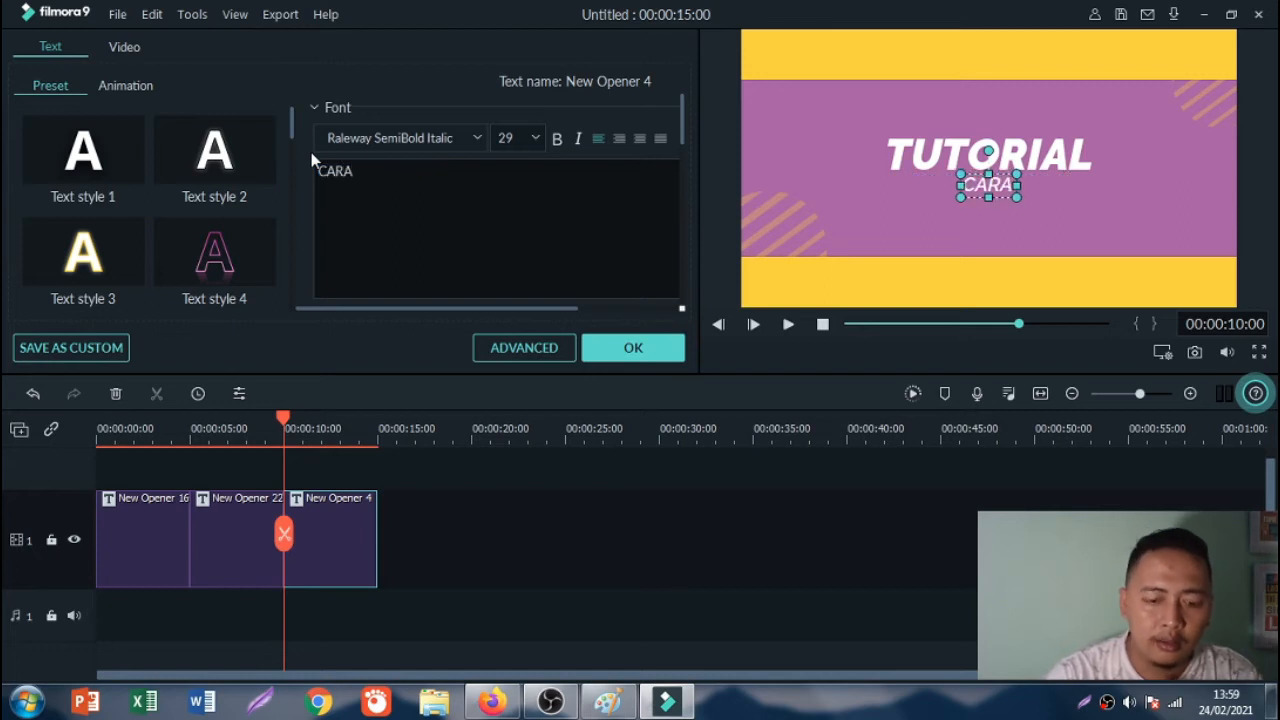
pyautogui.write(' MEMBUAT INTRO')
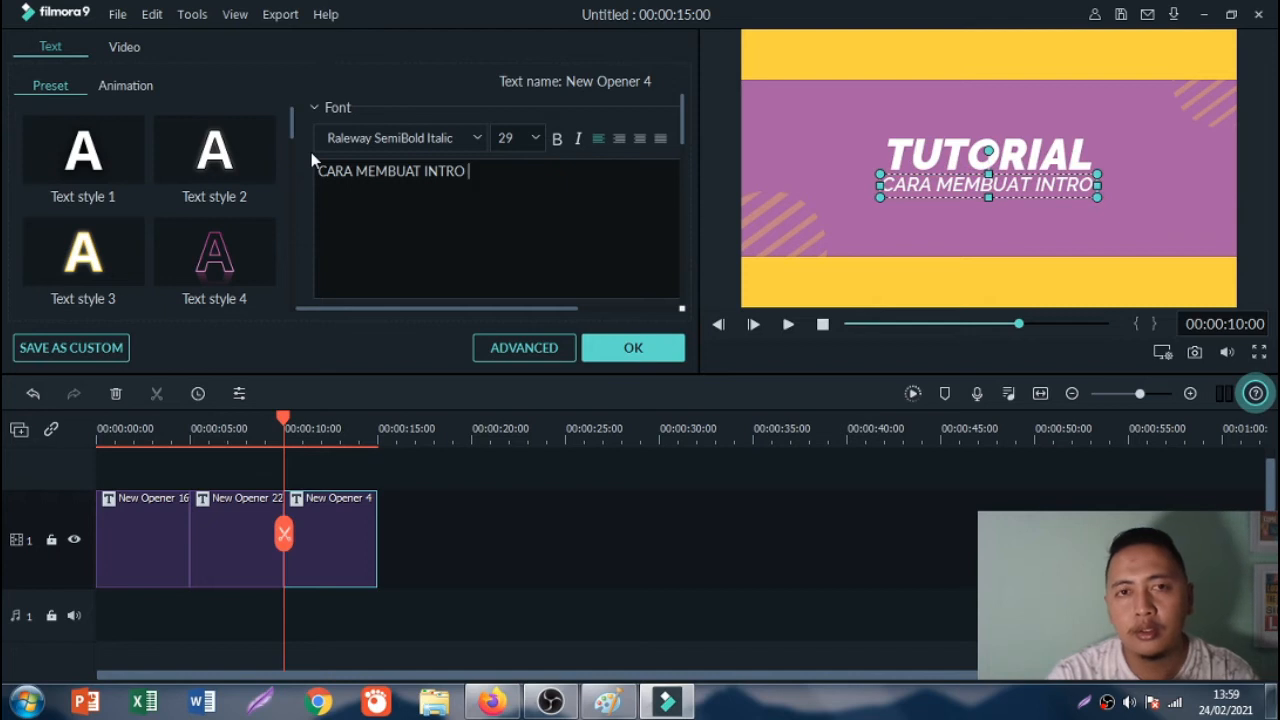
pyautogui.write(' DENGAN')
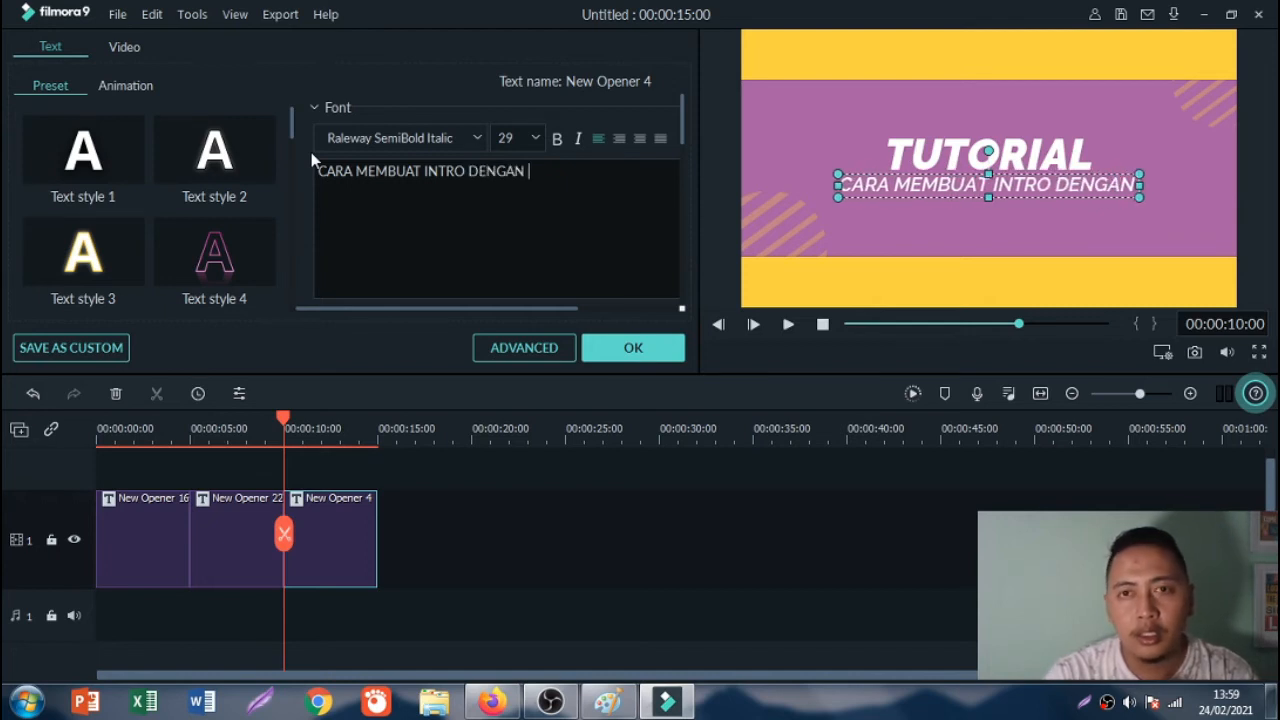
pyautogui.write(' FILE')
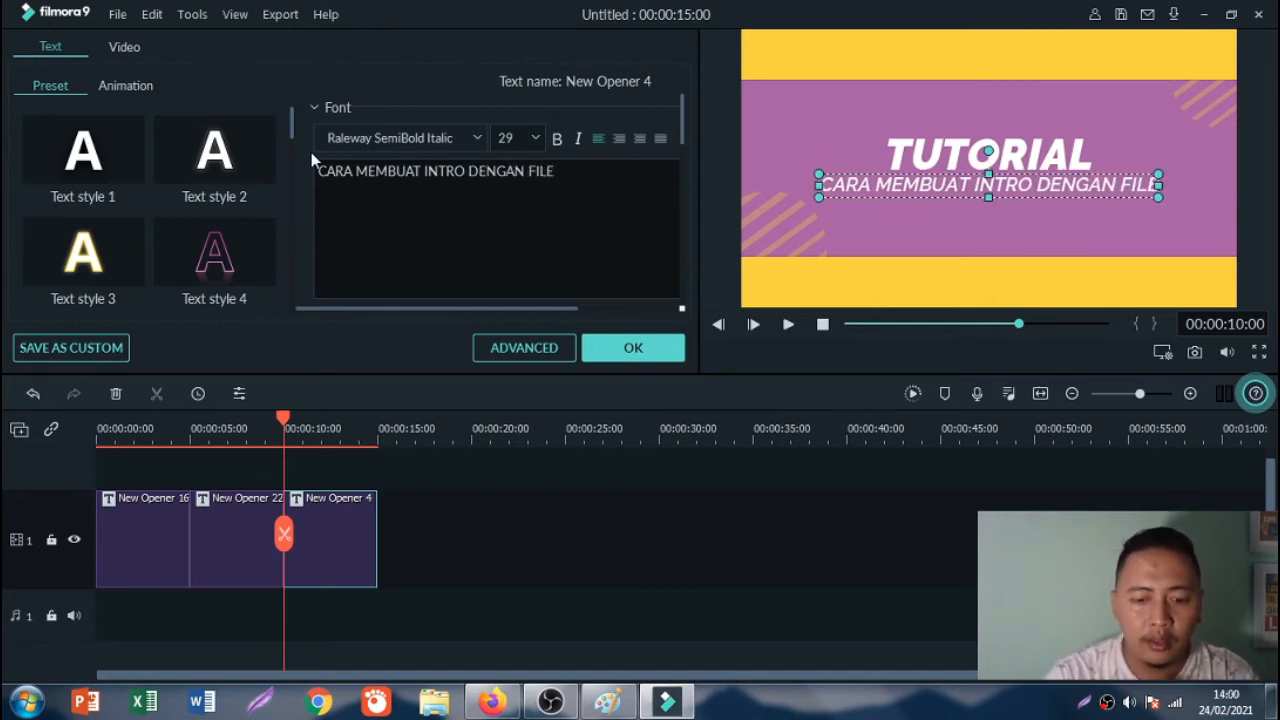
pyautogui.write('MORA')
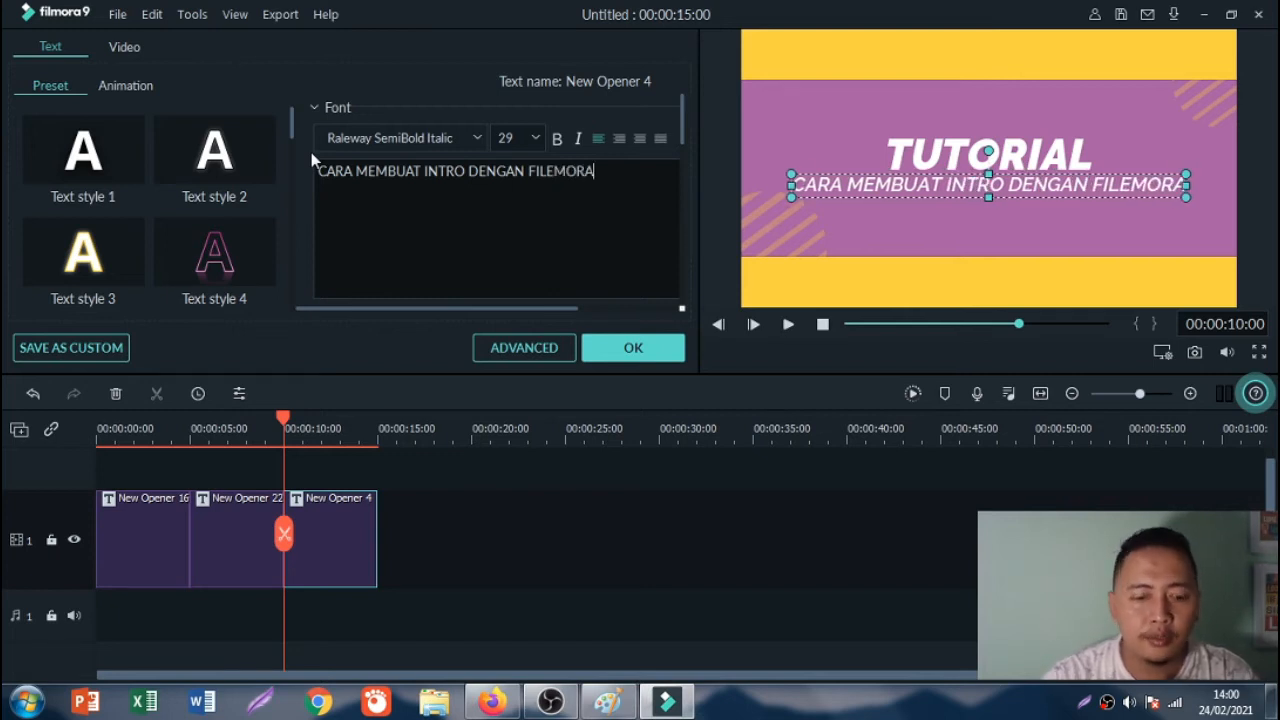
pyautogui.write('9')
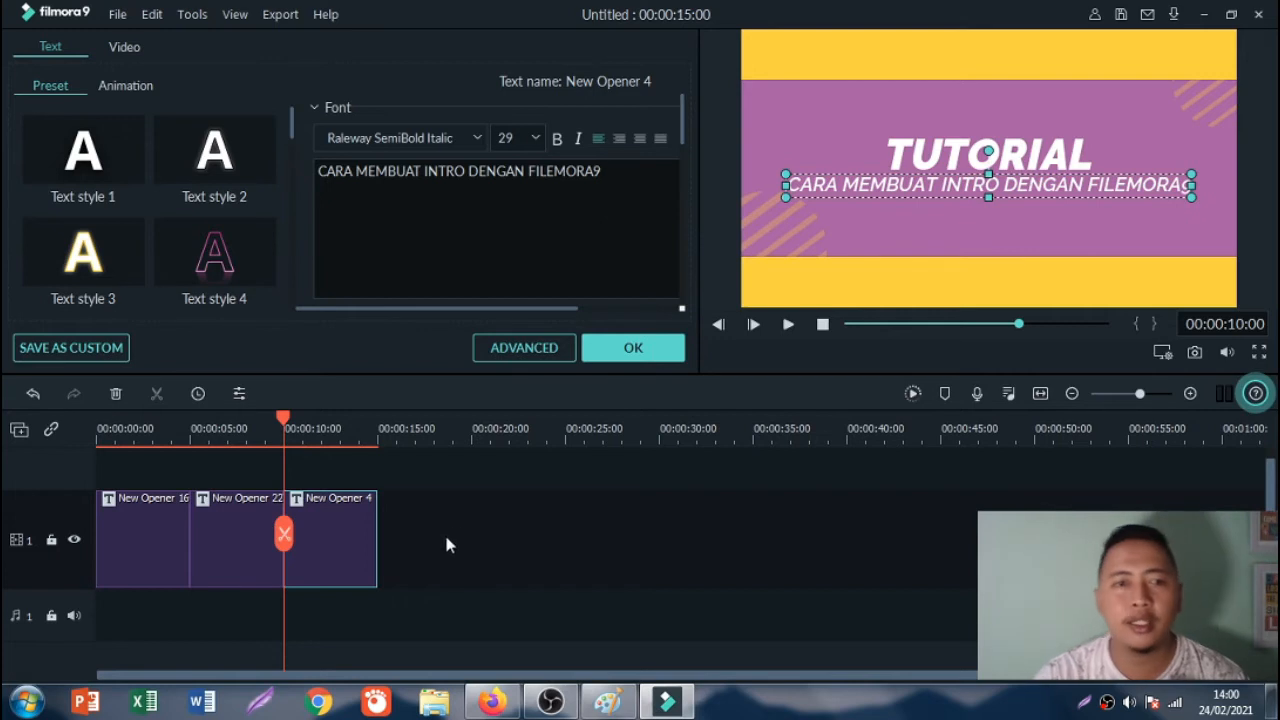
pyautogui.click(656, 350)
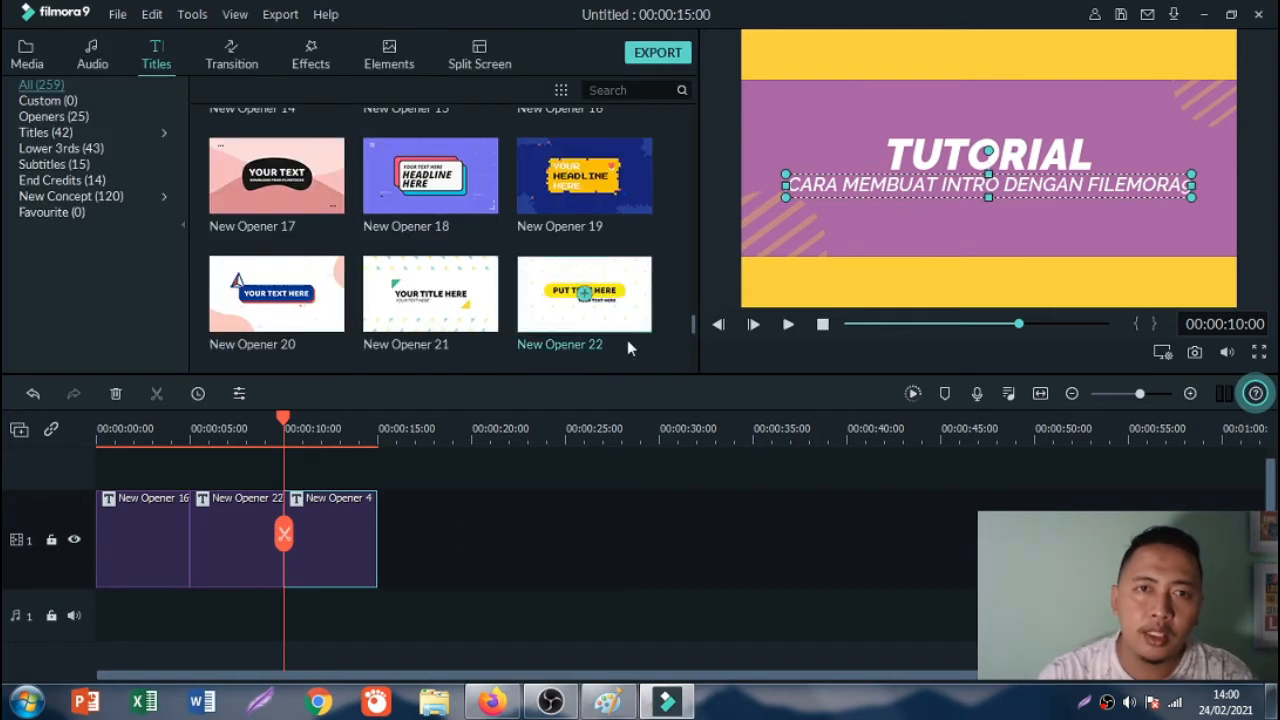
# - Add the y2mate.com trailer music to audio track 1, starting at the beginning of the timeline
pyautogui.click(27, 52)
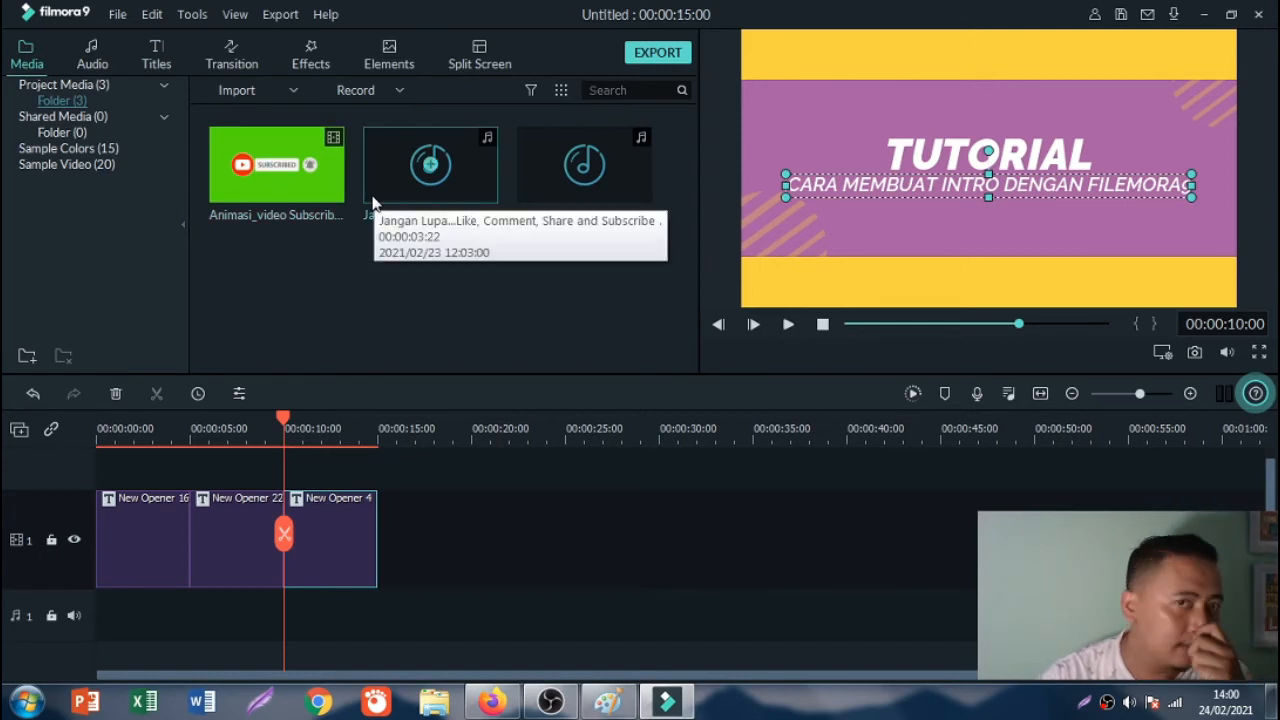
pyautogui.click(586, 168)
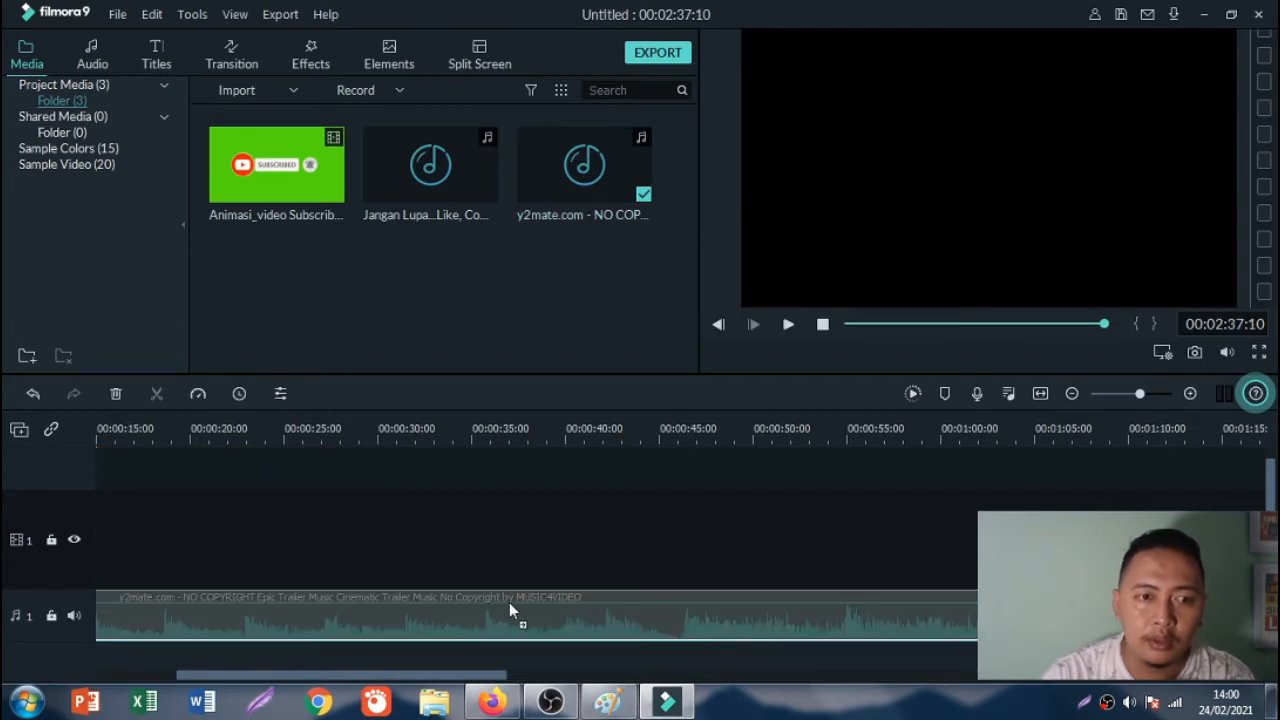
pyautogui.moveTo(486, 677); pyautogui.dragTo(255, 680)
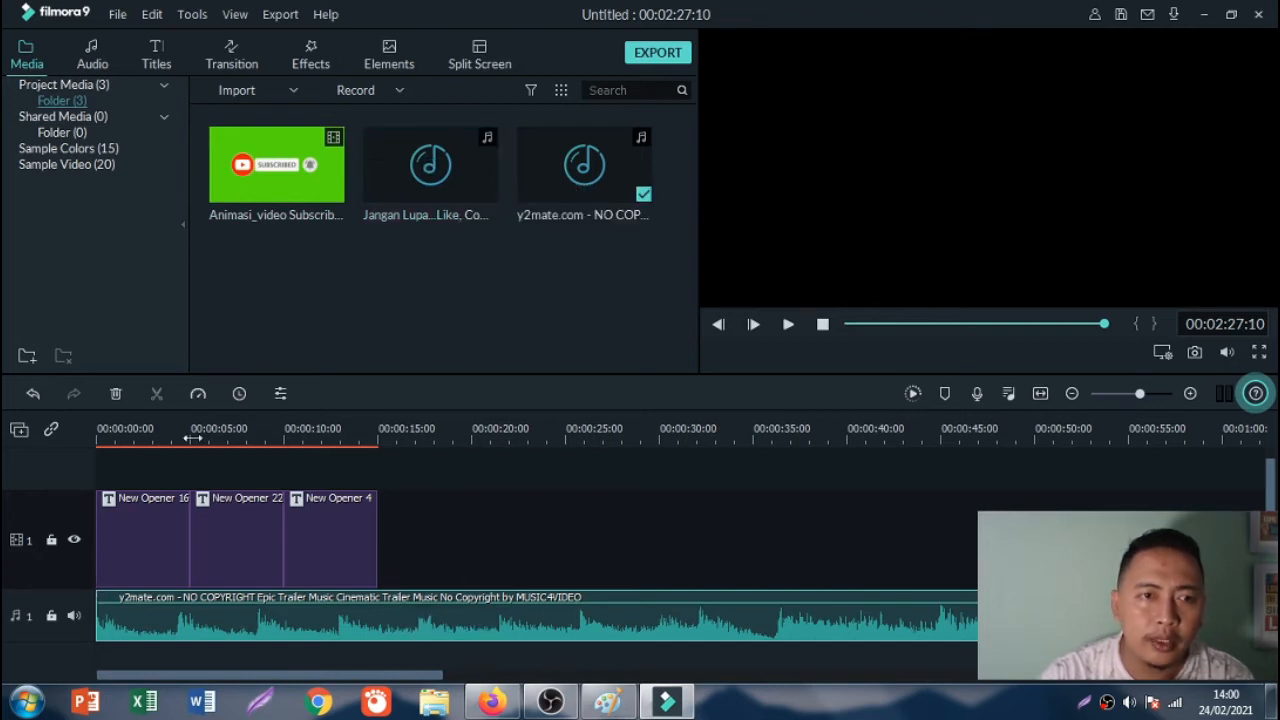
# - Play back the three opener titles with the trailer music, stopping once the titles end
pyautogui.click(788, 325)
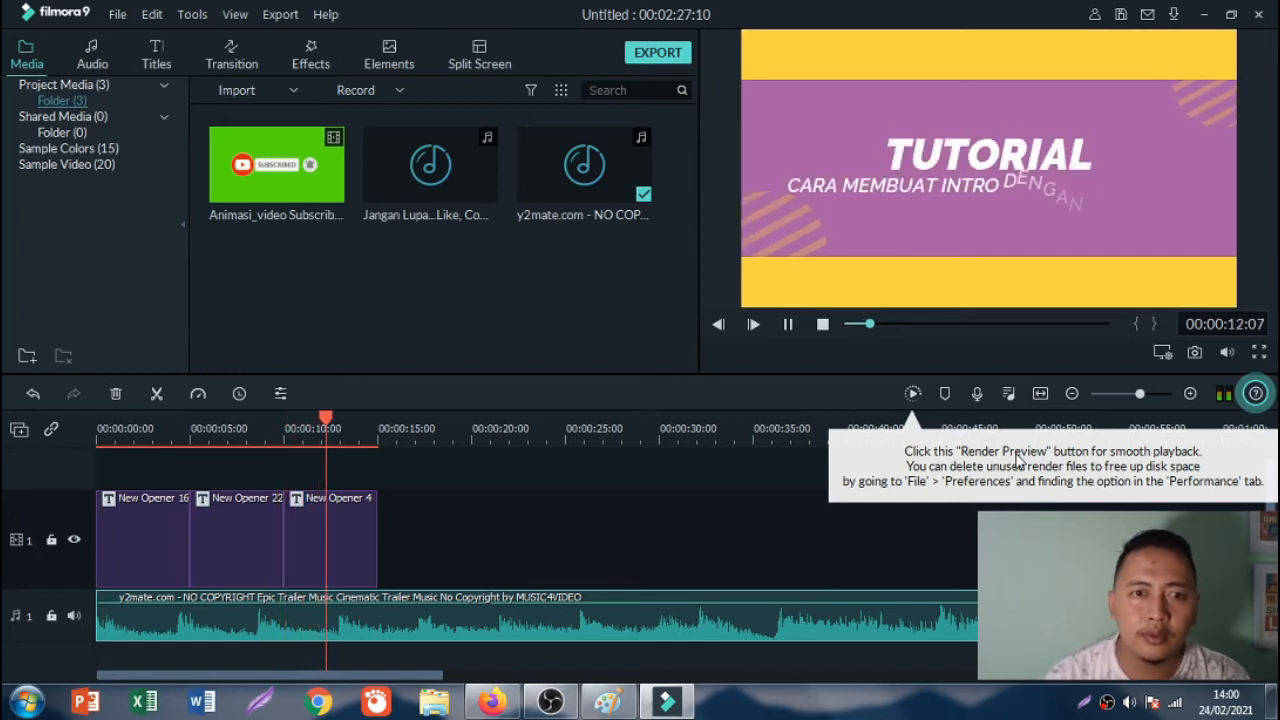
pyautogui.click(789, 325)
# - Split the trailer music at 00:00:15:01, where the opener titles end, and delete the remaining part
pyautogui.click(379, 420)
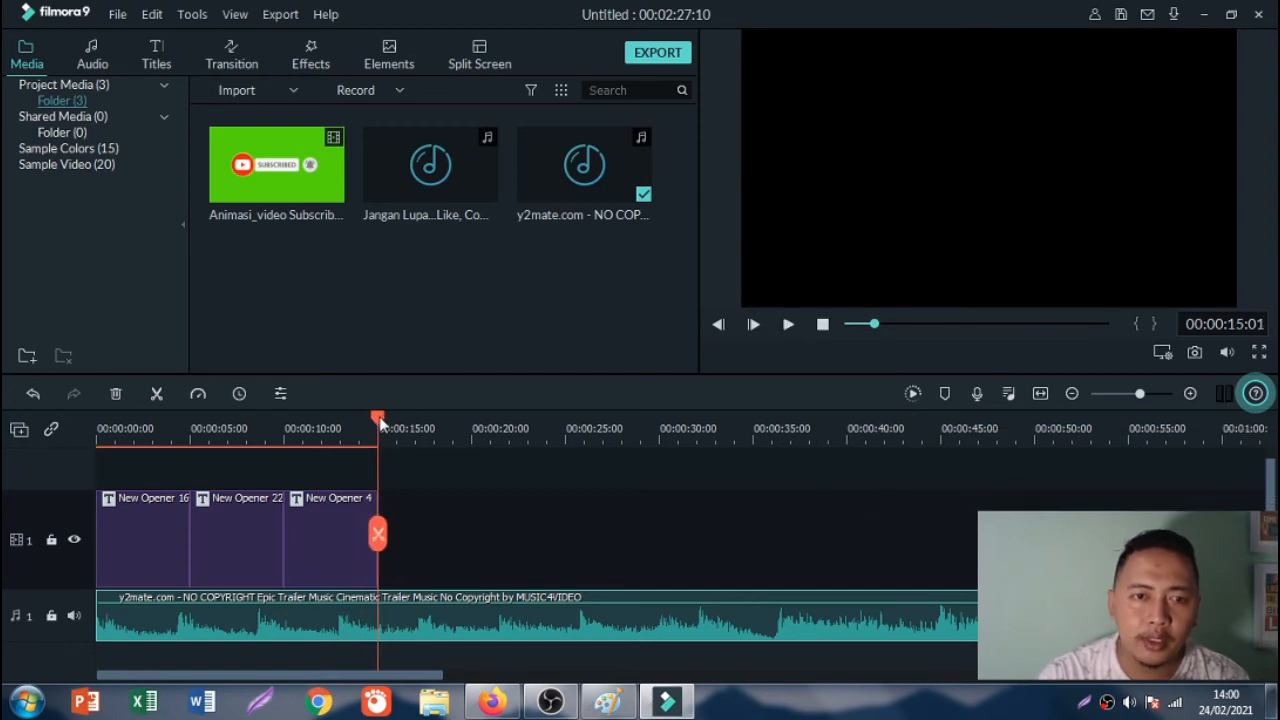
pyautogui.click(156, 396)
pyautogui.rightClick(472, 620)
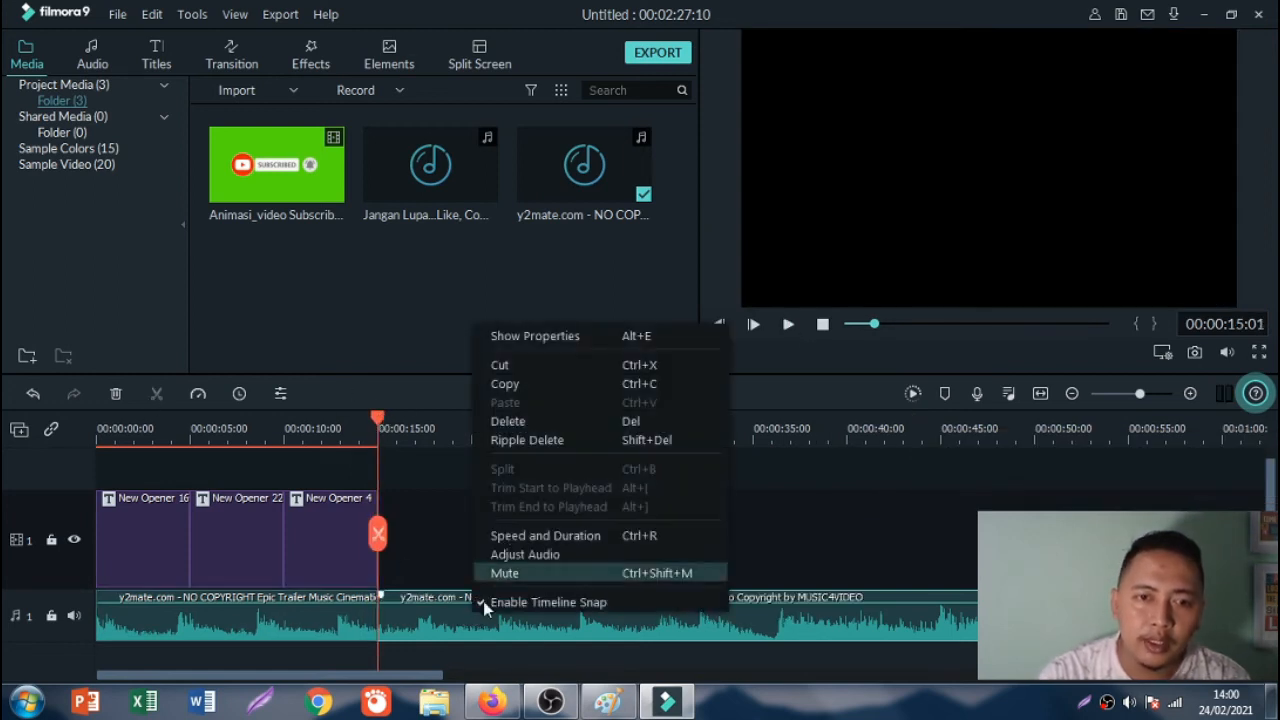
pyautogui.click(531, 422)
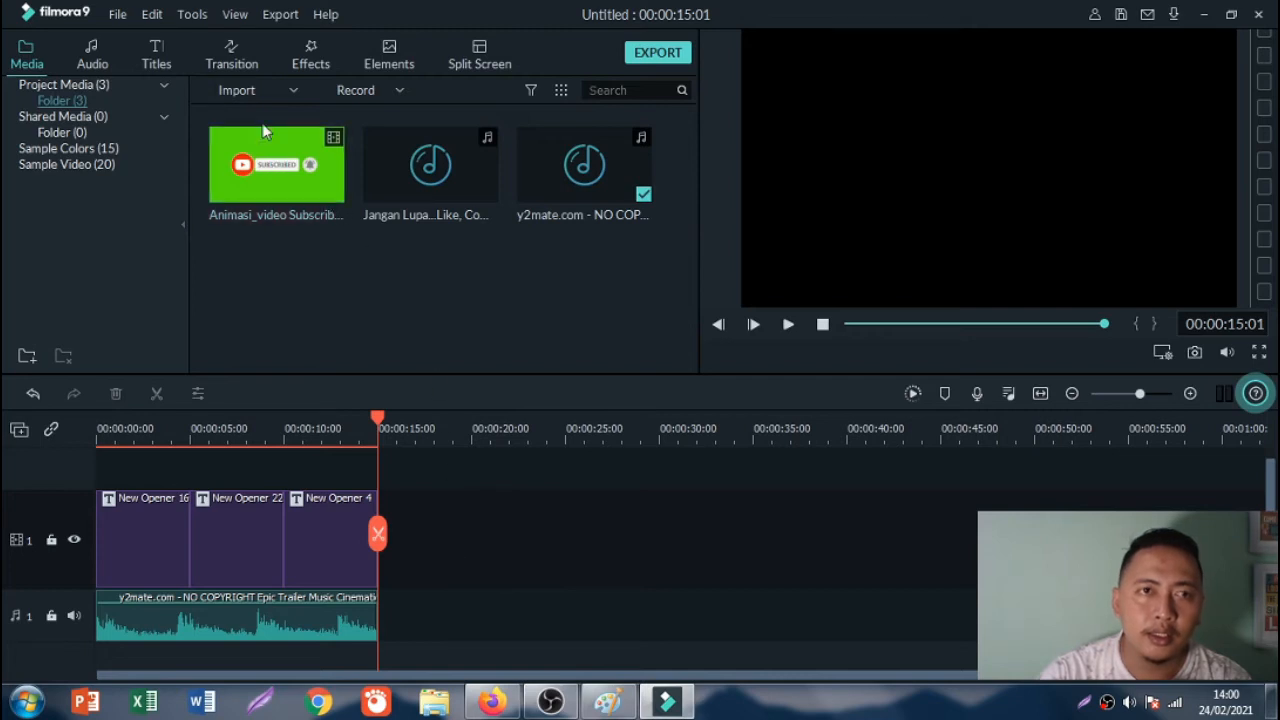
# - Add another New Opener 16 title to video track 1 directly after New Opener 4 and lengthen it to end at 00:00:28:11
pyautogui.click(158, 58)
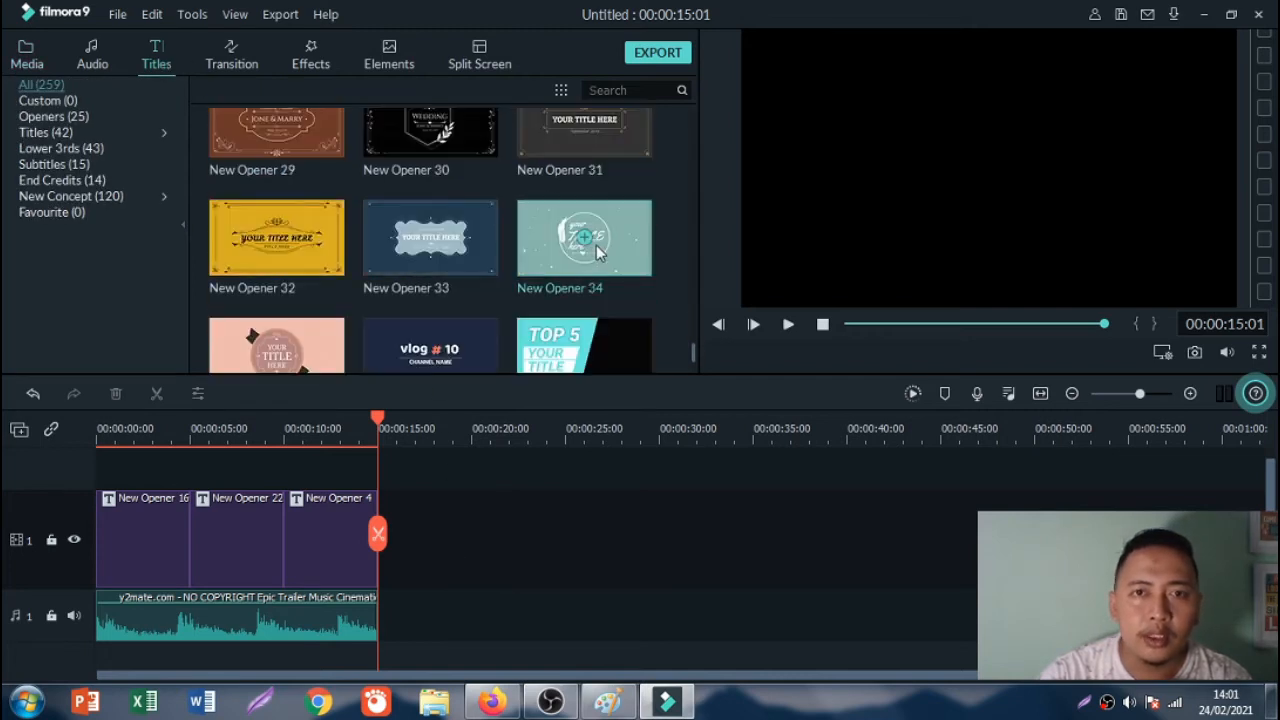
pyautogui.moveTo(628, 318)
pyautogui.scroll(3, 628, 290)
pyautogui.moveTo(620, 291)
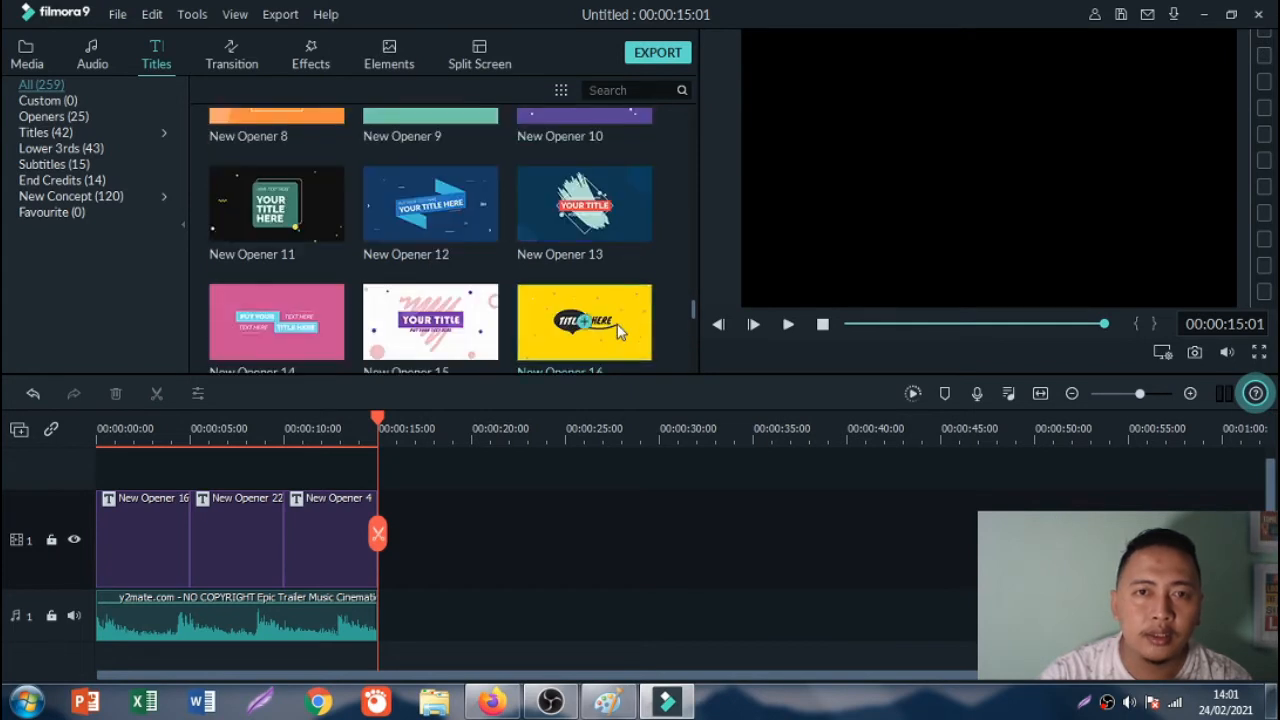
pyautogui.click(605, 338)
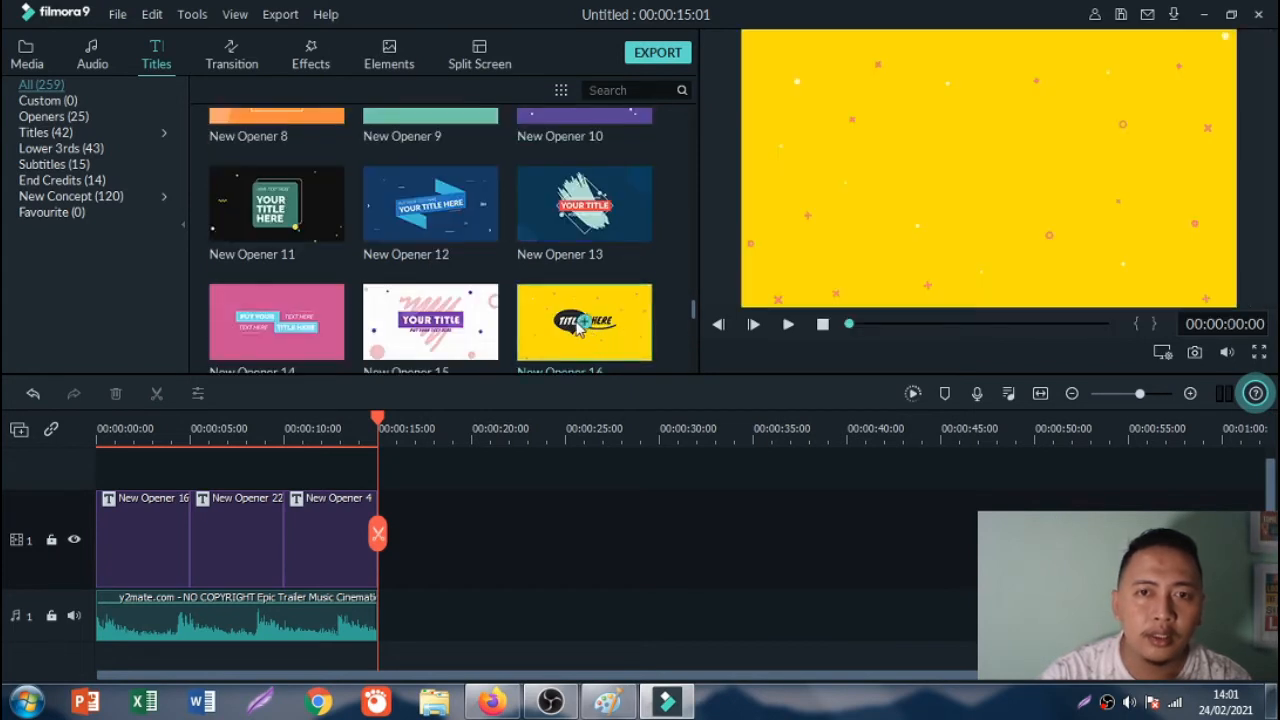
pyautogui.click(459, 535)
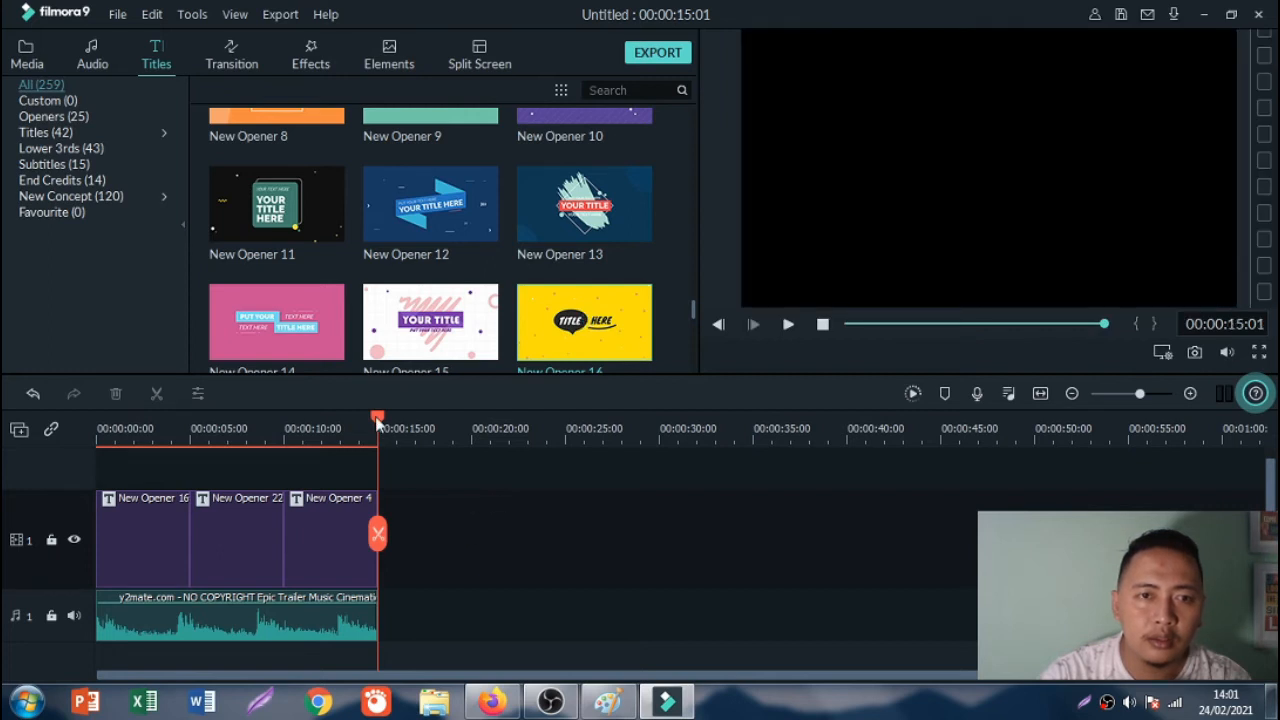
pyautogui.moveTo(377, 420); pyautogui.dragTo(329, 420)
pyautogui.moveTo(570, 343); pyautogui.dragTo(618, 548)
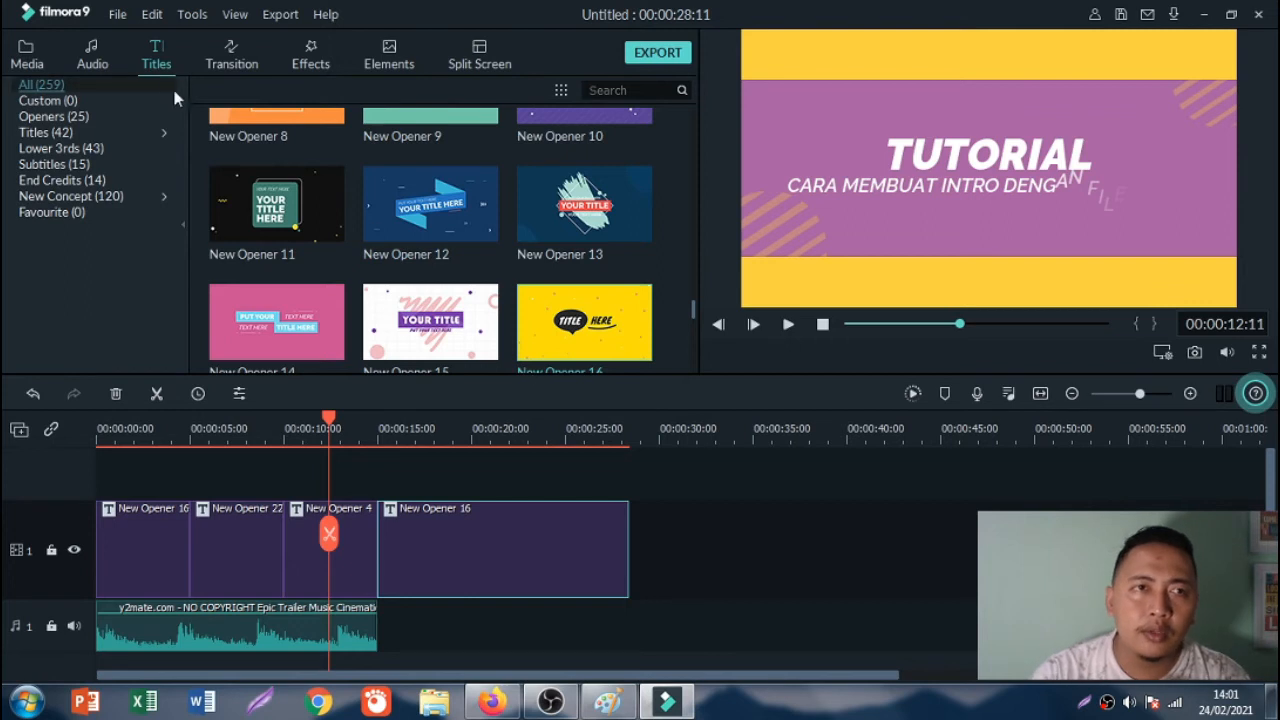
# - Insert the Animasi_video Subscribe clip into the timeline, matching the project settings to the media at 1280 x 720 30fps
pyautogui.click(18, 58)
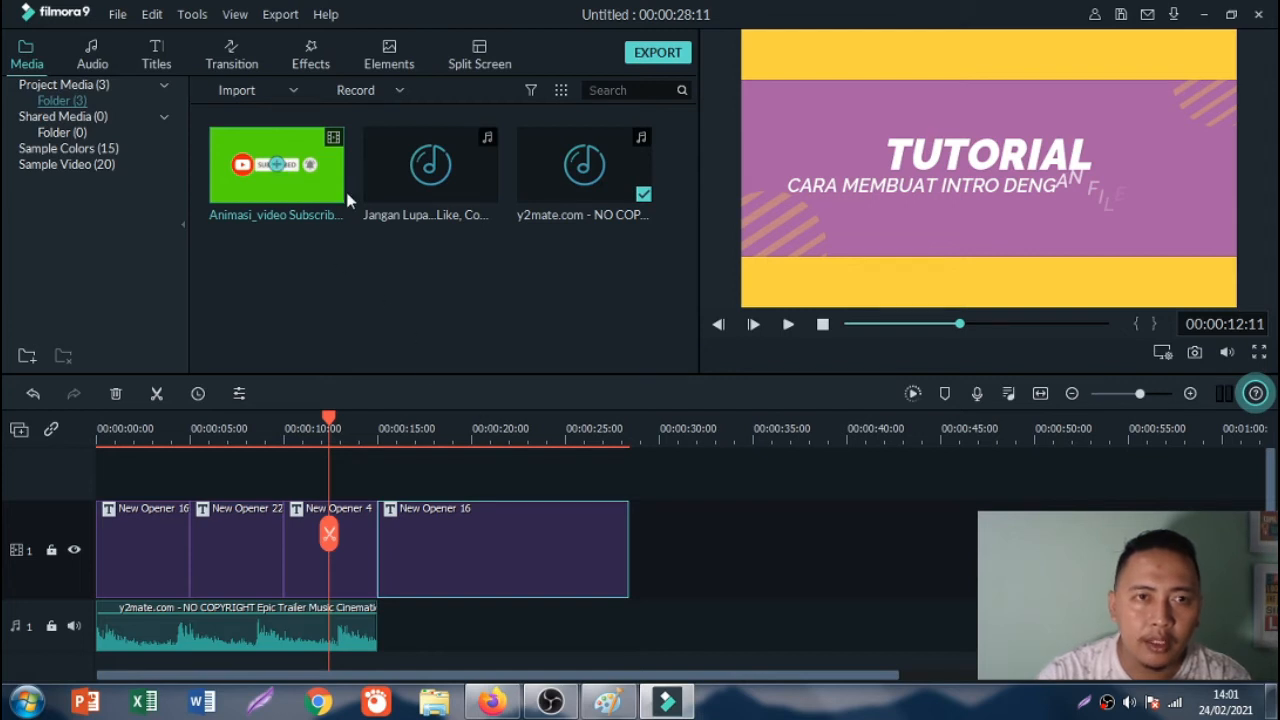
pyautogui.click(279, 166)
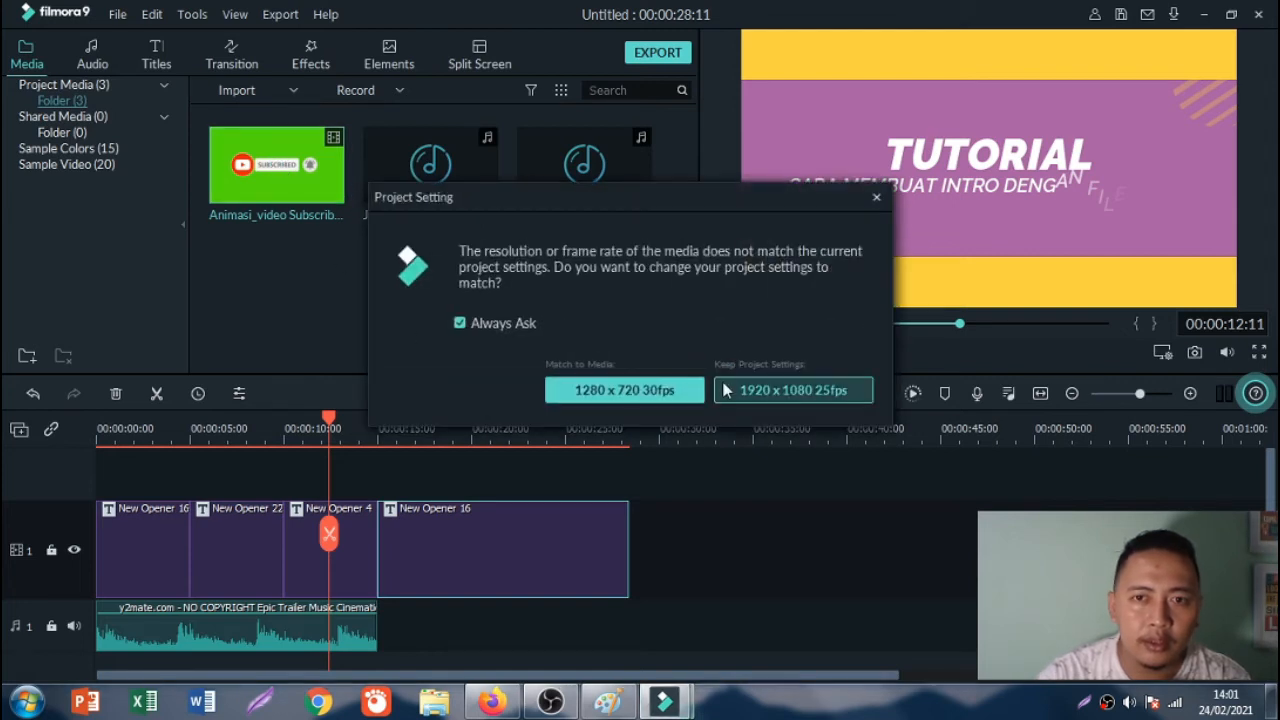
pyautogui.click(686, 394)
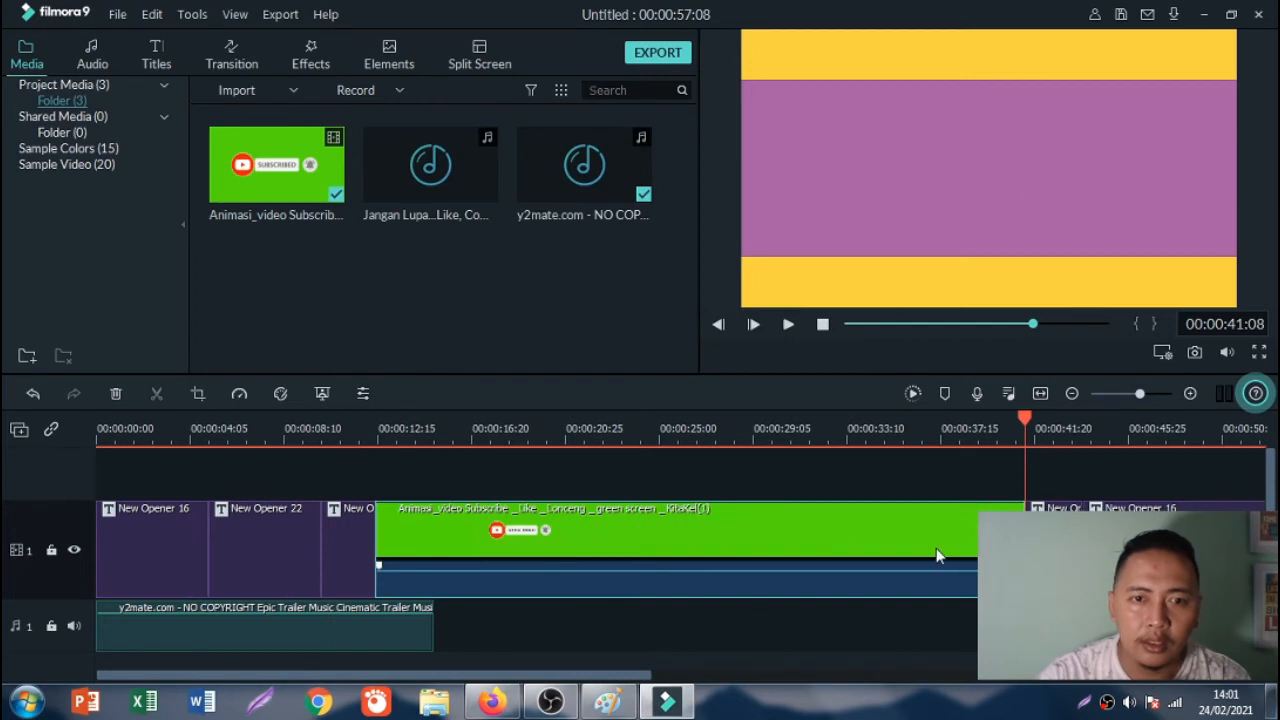
# - Move the subscribe animation to video track 2, close the gap between the titles and align its start with the last New Opener 16
pyautogui.moveTo(708, 524); pyautogui.dragTo(704, 467)
pyautogui.moveTo(1148, 607); pyautogui.dragTo(413, 603)
pyautogui.moveTo(877, 612); pyautogui.dragTo(581, 608)
pyautogui.moveTo(468, 538)
pyautogui.mouseDown()
pyautogui.moveTo(560, 545)
pyautogui.moveTo(480, 528)
pyautogui.mouseUp()
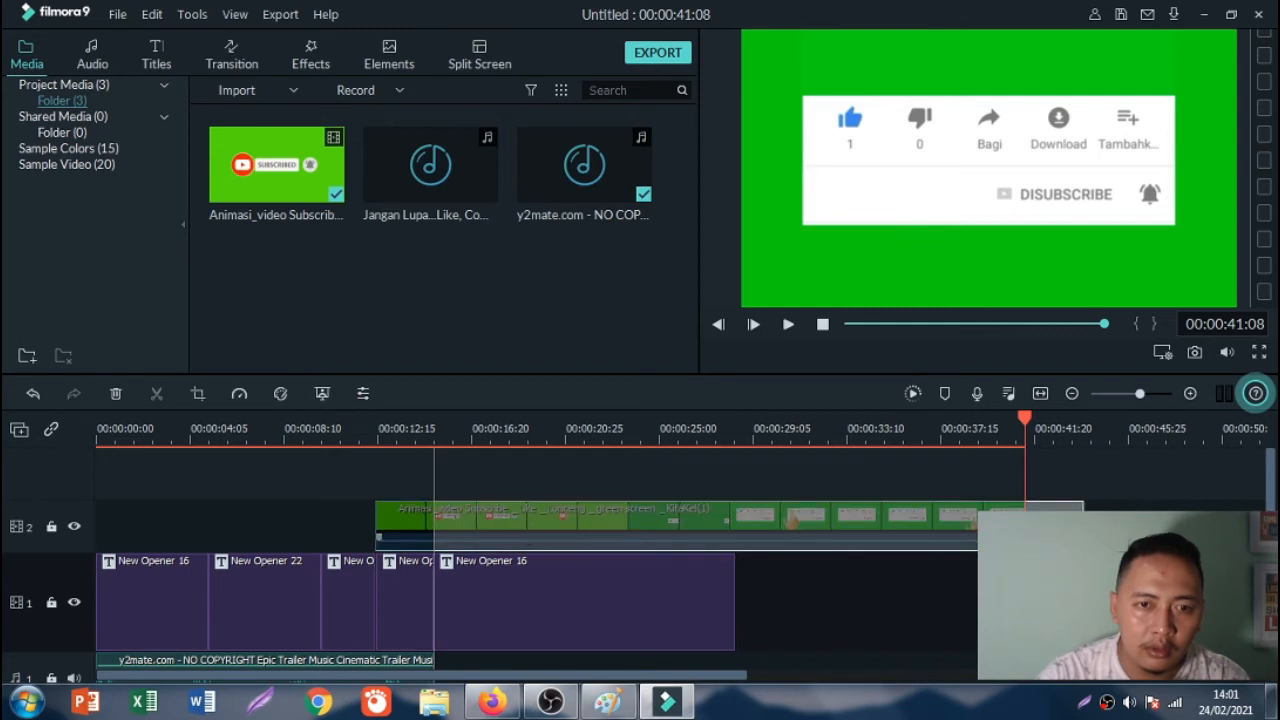
pyautogui.moveTo(491, 527); pyautogui.dragTo(550, 527)
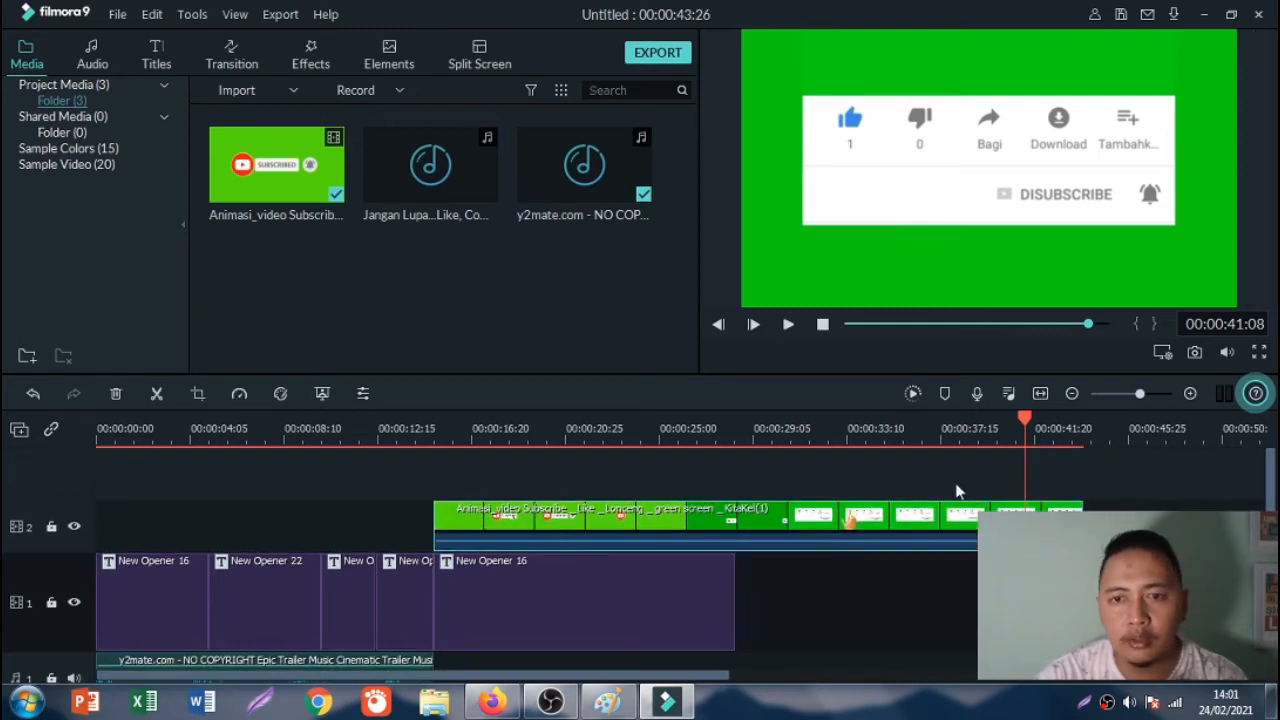
# - Play back the subscribe animation to find the cut, split it at 00:00:30:00 and ripple delete the part before it
pyautogui.moveTo(1025, 425); pyautogui.dragTo(430, 445)
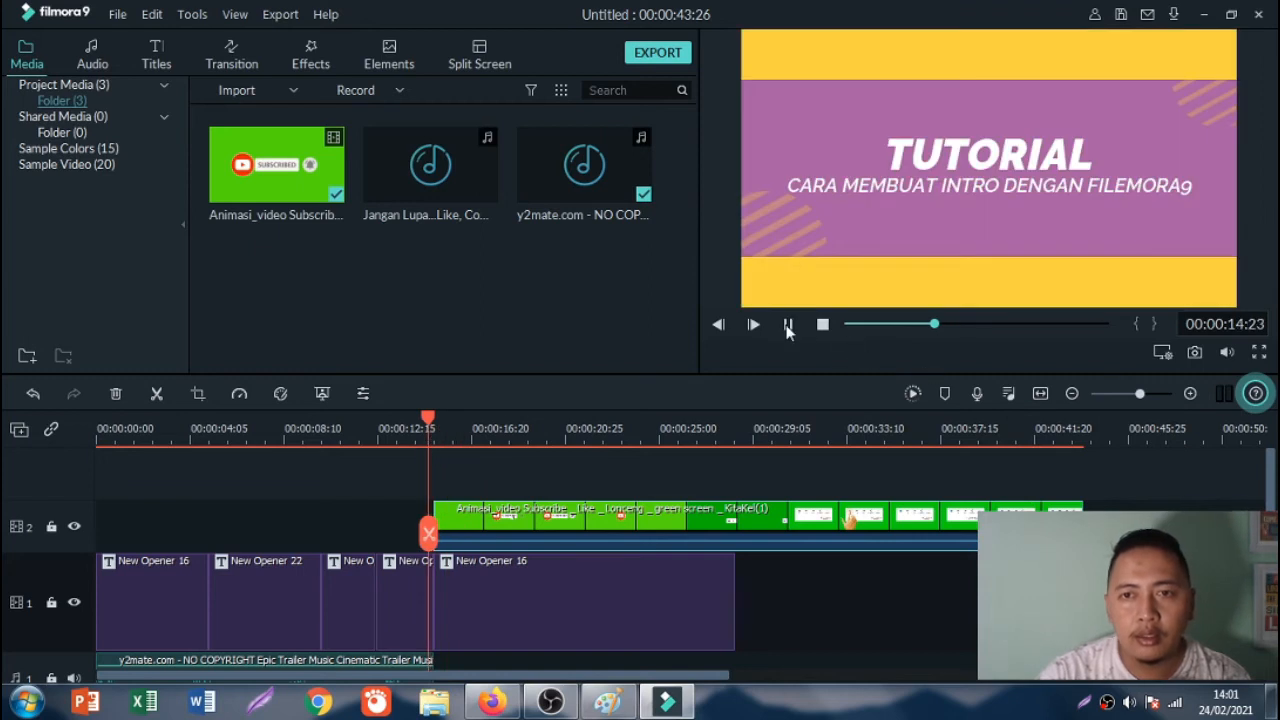
pyautogui.click(787, 327)
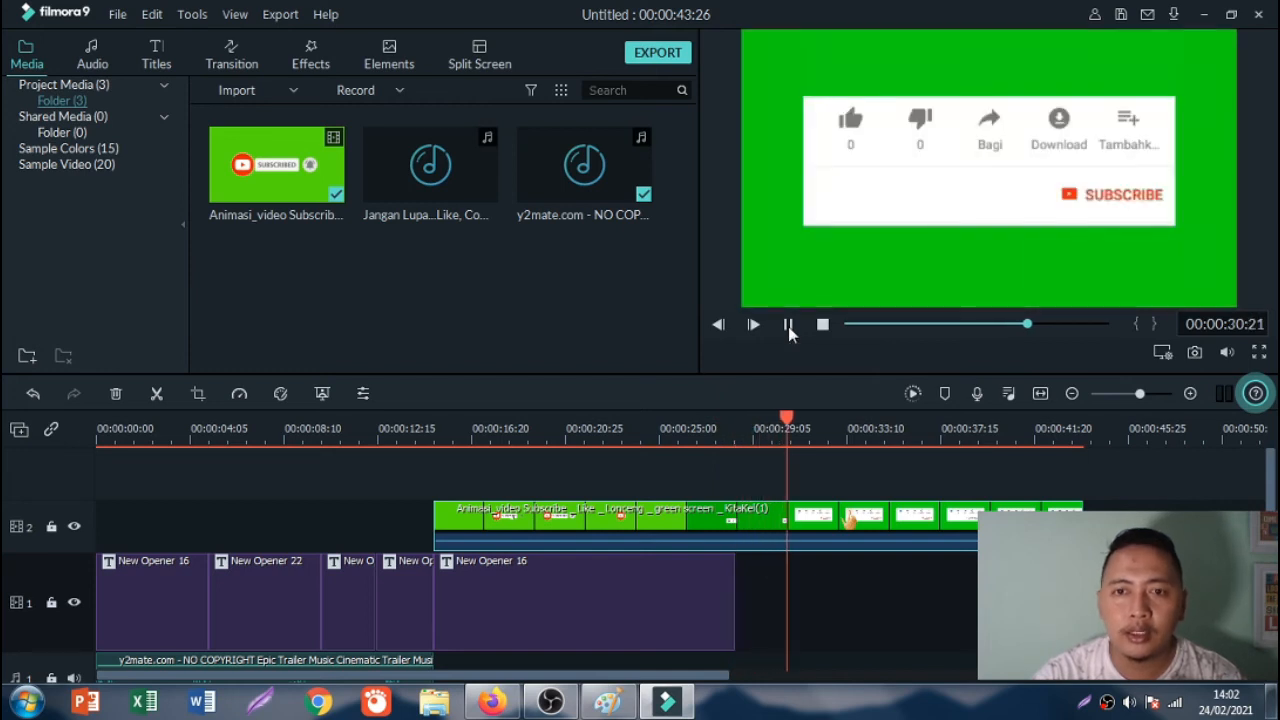
pyautogui.click(788, 325)
pyautogui.moveTo(797, 425)
pyautogui.mouseDown()
pyautogui.moveTo(757, 425)
pyautogui.moveTo(772, 425)
pyautogui.mouseUp()
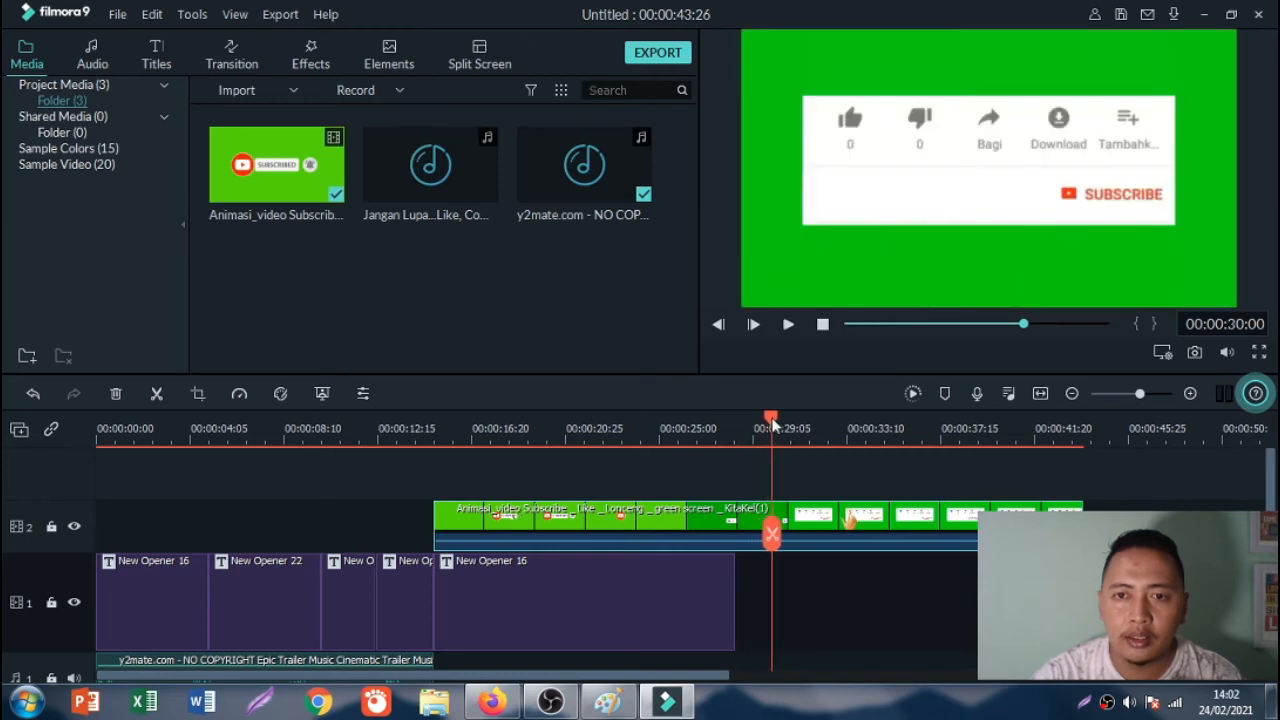
pyautogui.click(158, 394)
pyautogui.rightClick(612, 540)
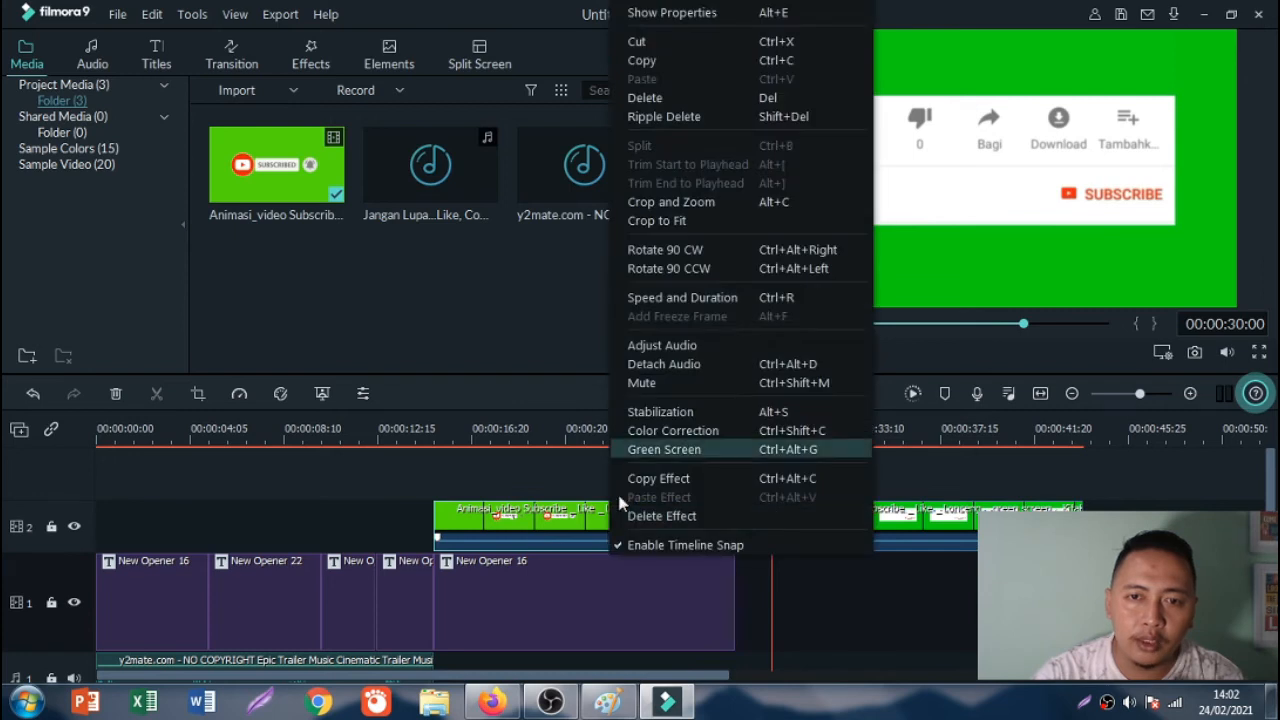
pyautogui.click(664, 116)
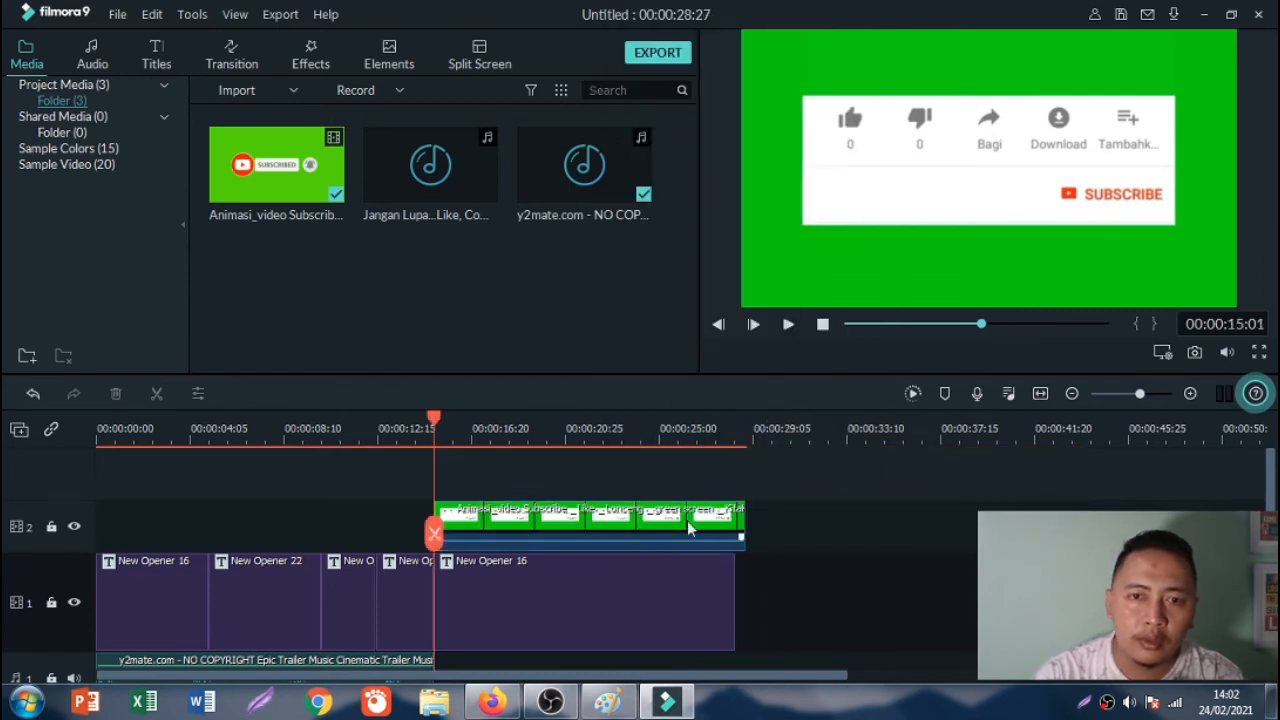
# - Extend the last New Opener 16 title to end together with the subscribe animation above it
pyautogui.click(732, 574)
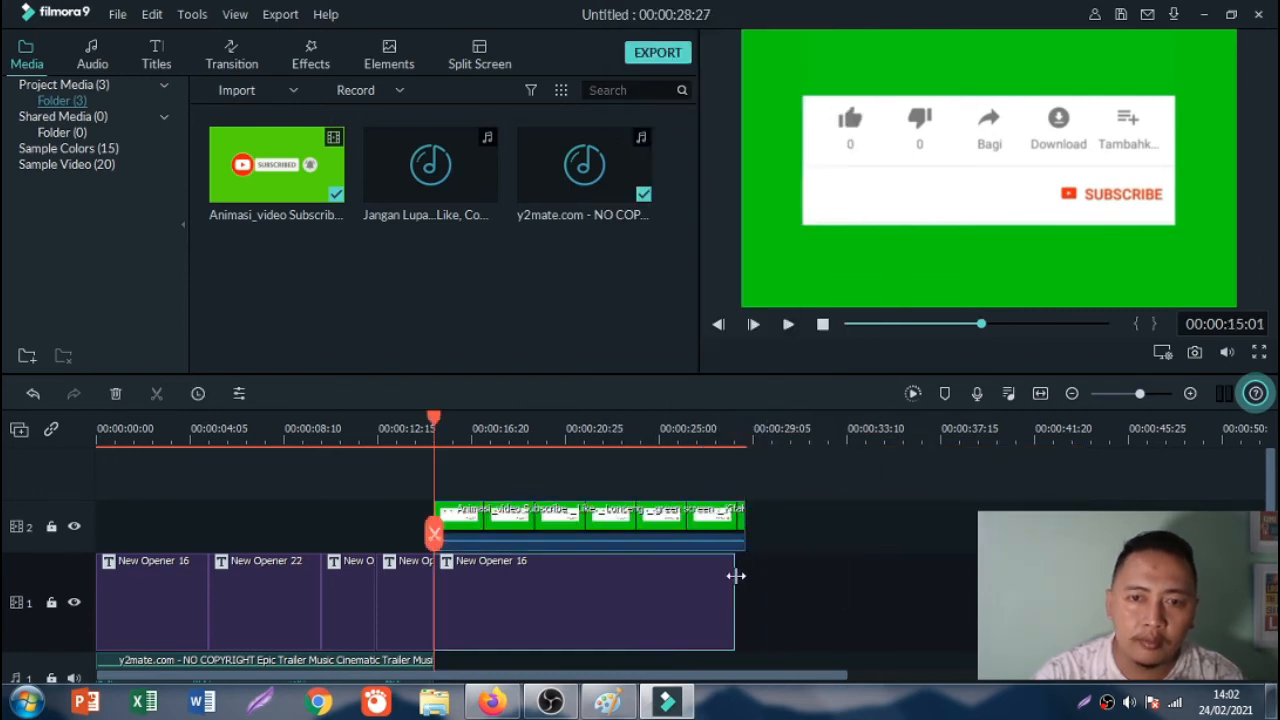
pyautogui.moveTo(736, 575); pyautogui.dragTo(746, 585)
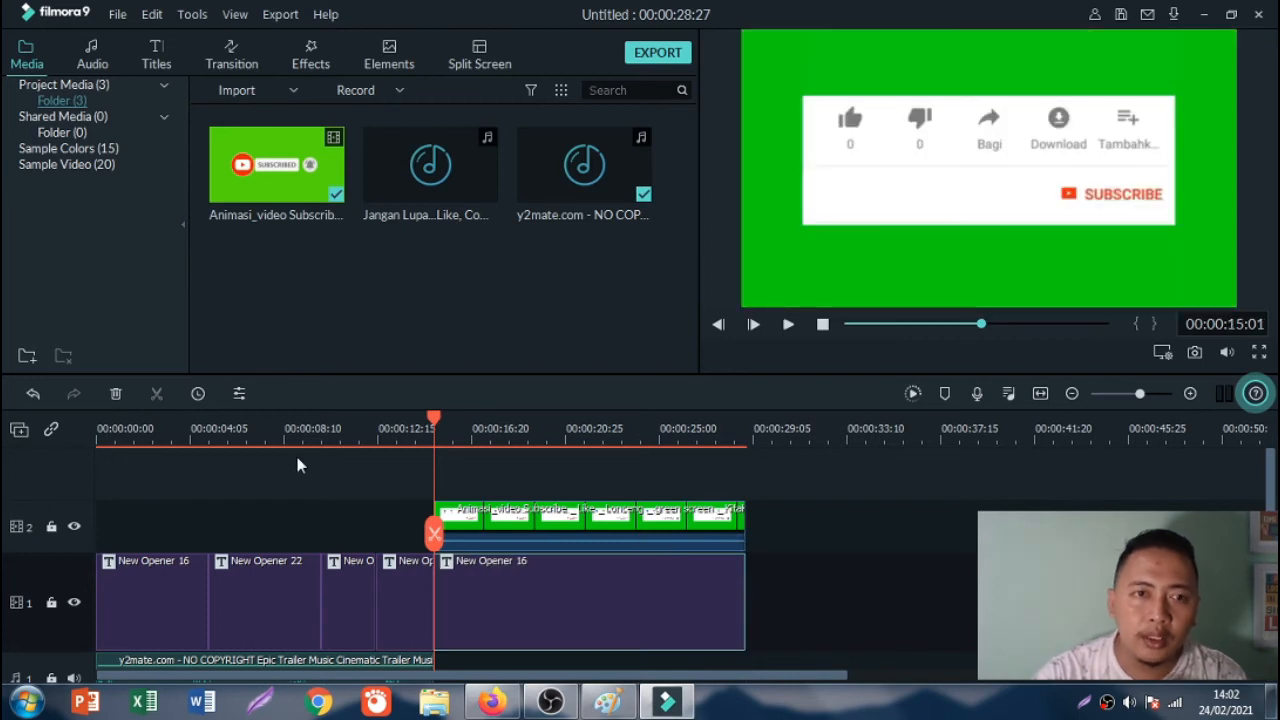
# - Enable Chroma Key on the subscribe animation, sample its green background as the key colour and apply the settings
pyautogui.doubleClick(595, 525)
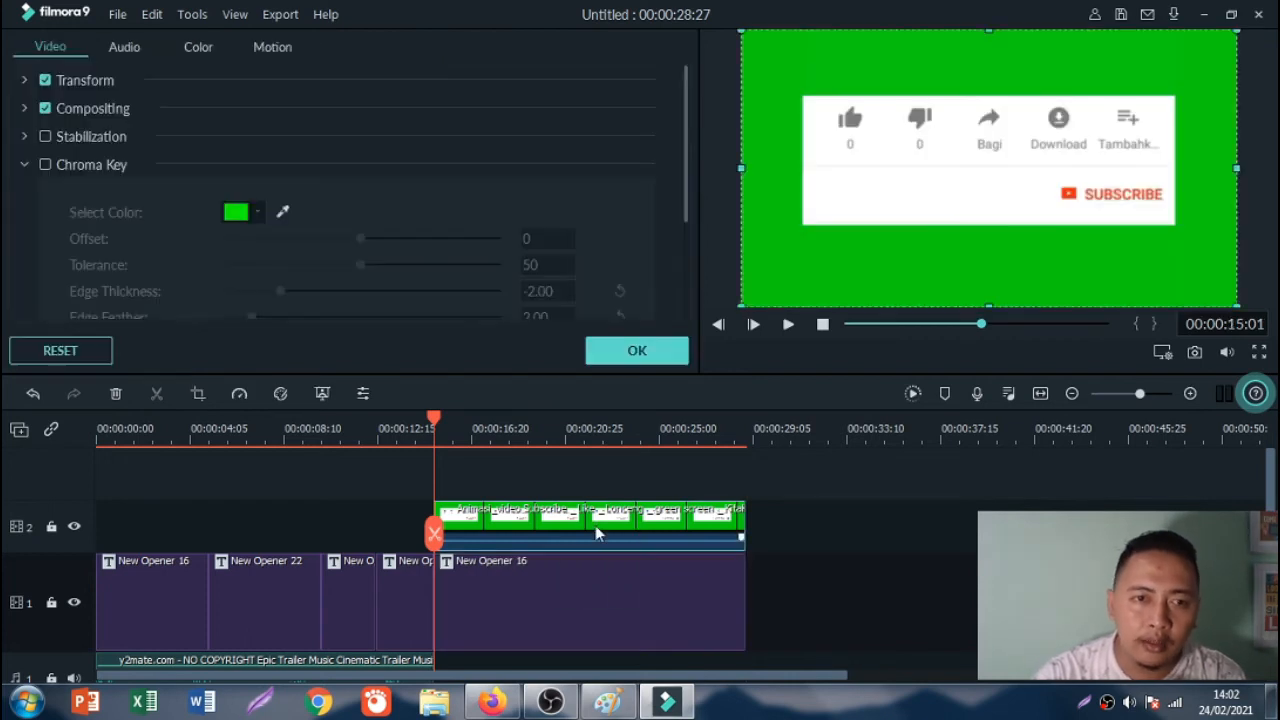
pyautogui.click(325, 391)
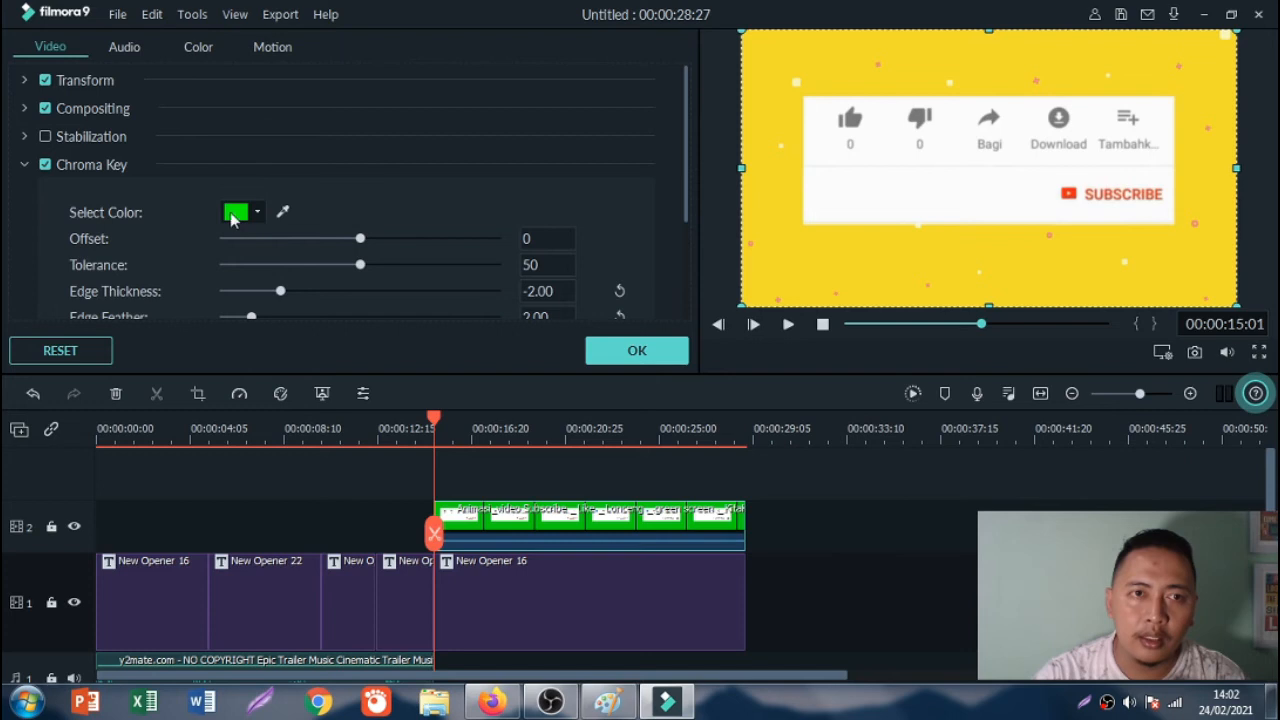
pyautogui.click(284, 214)
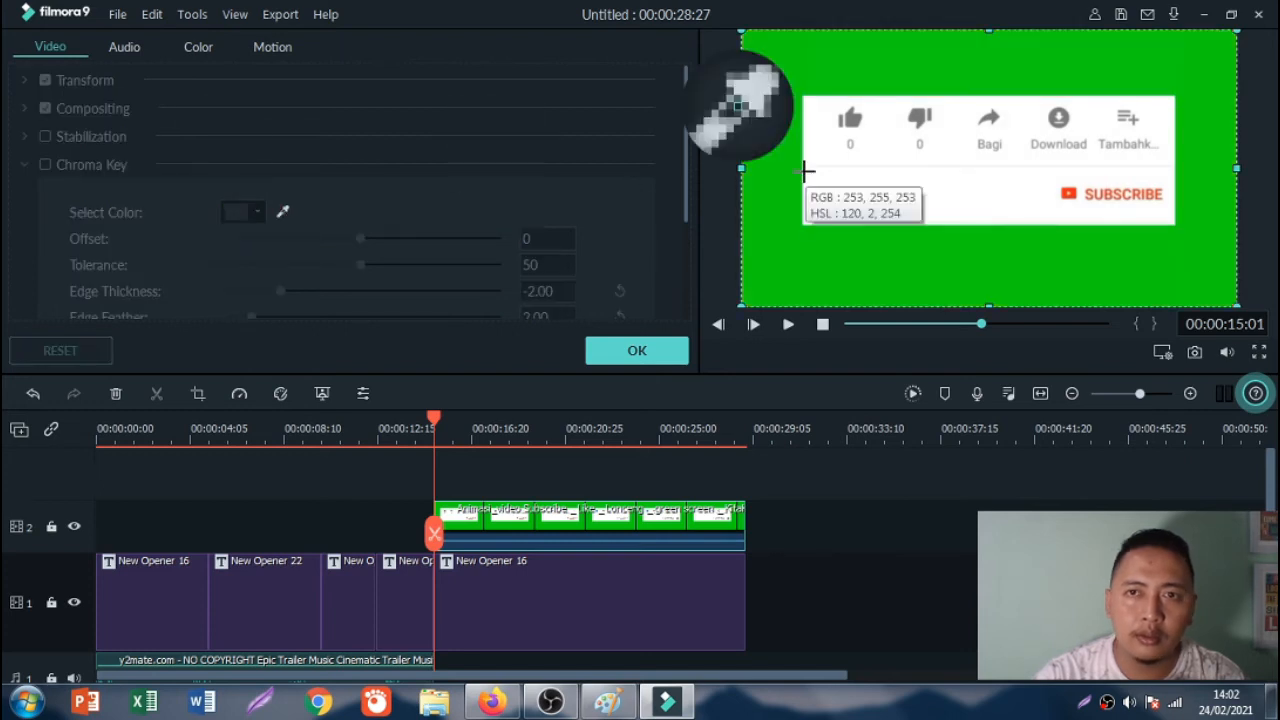
pyautogui.click(886, 259)
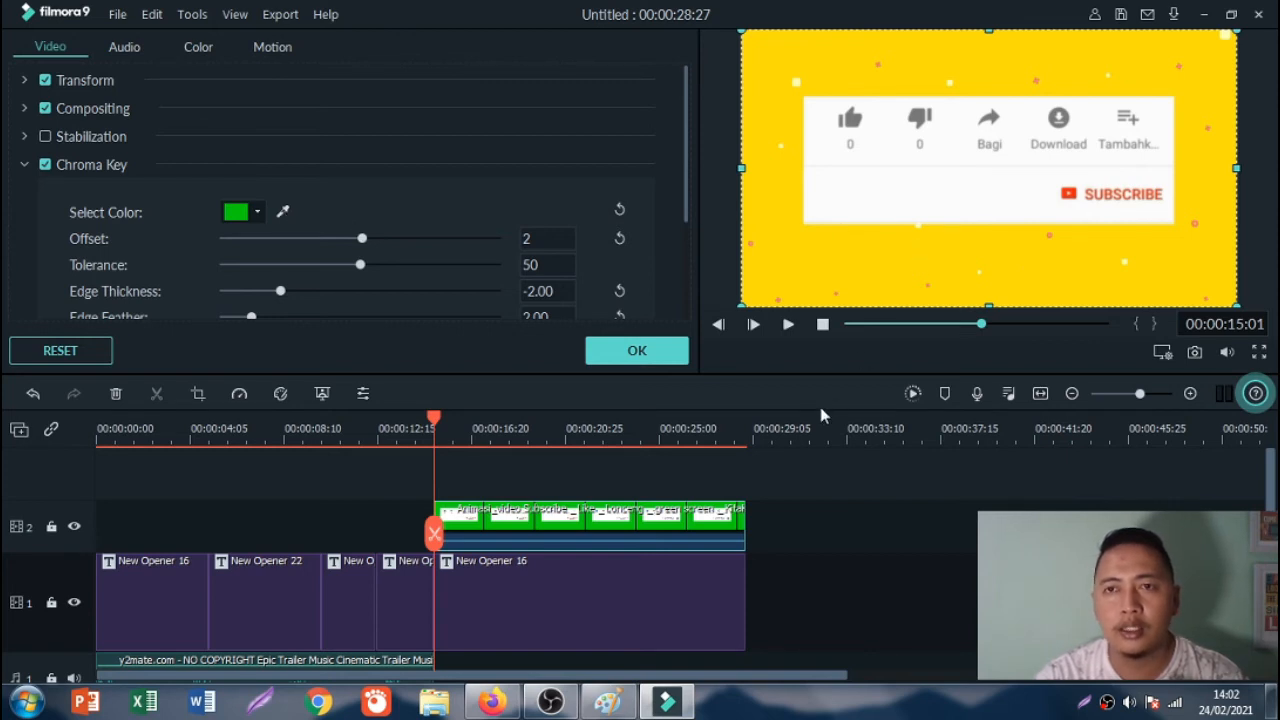
pyautogui.scroll(-1, 790, 458)
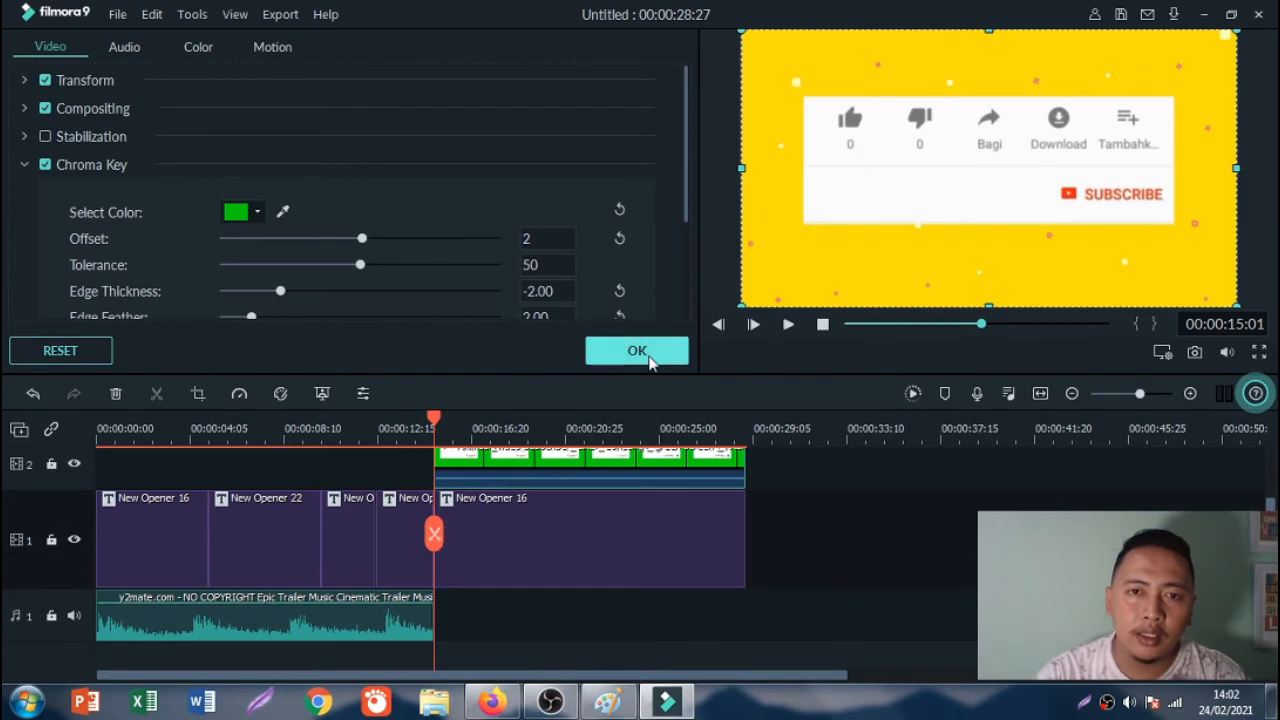
pyautogui.click(649, 359)
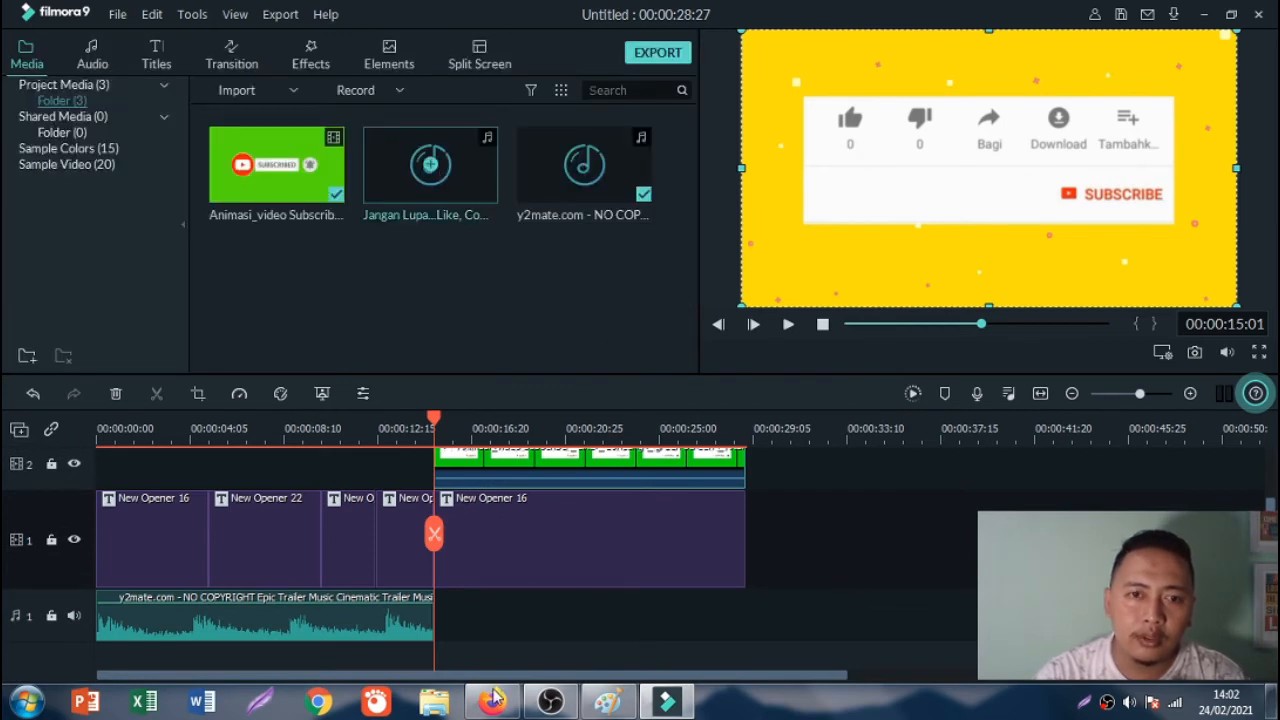
pyautogui.click(482, 616)
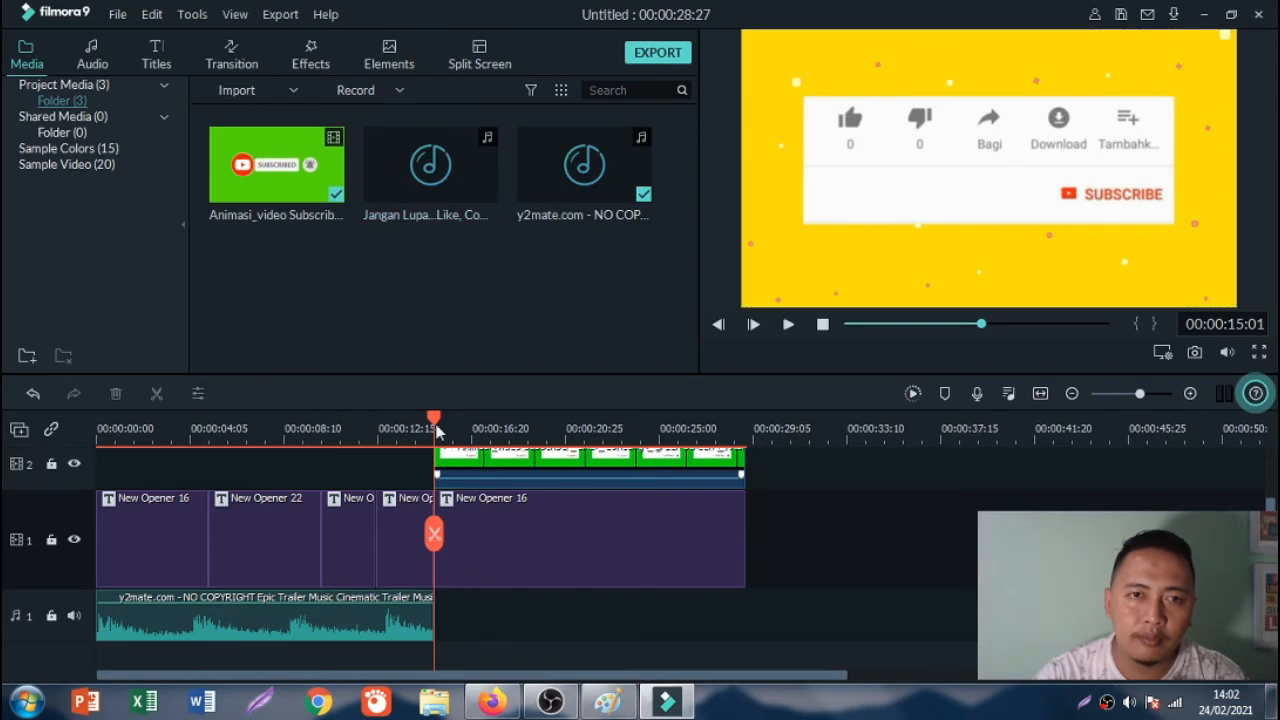
# - Try the "Jangan Lupa...Like, Co..." voice clip after the trailer music on audio track 1 and delete it again
pyautogui.click(432, 175)
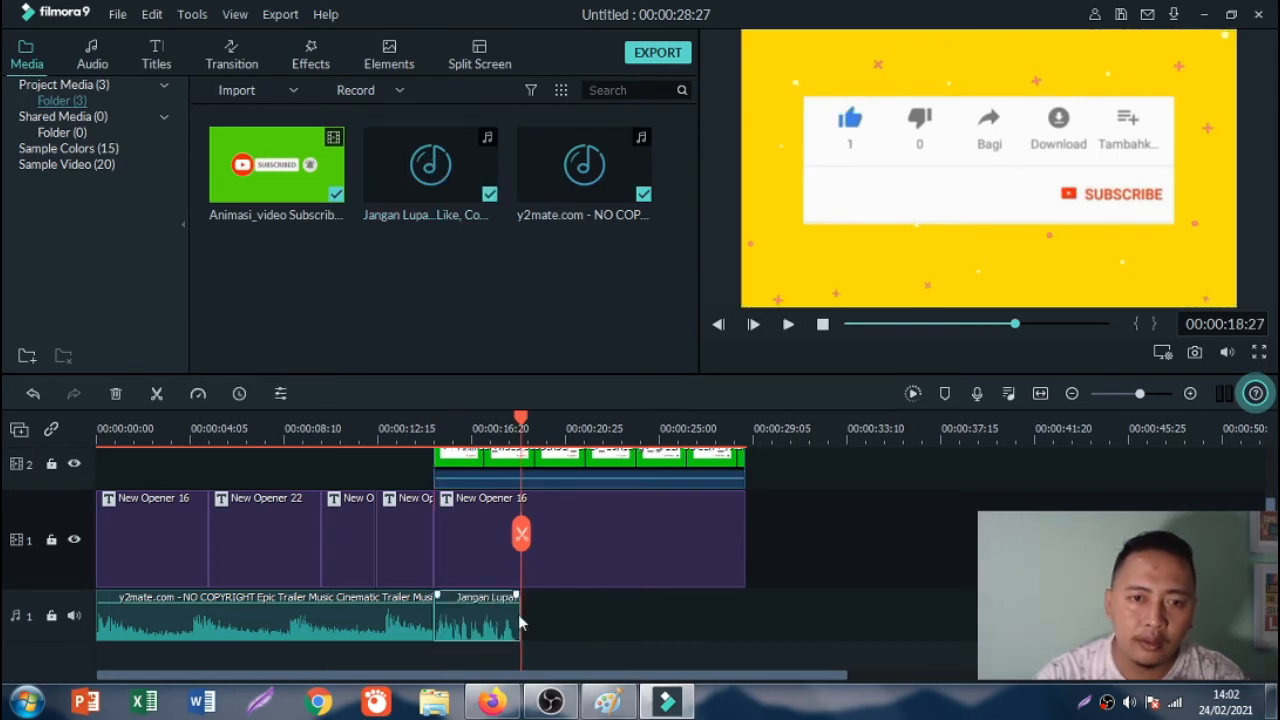
pyautogui.moveTo(520, 613); pyautogui.dragTo(520, 613)
pyautogui.moveTo(678, 622); pyautogui.dragTo(707, 624)
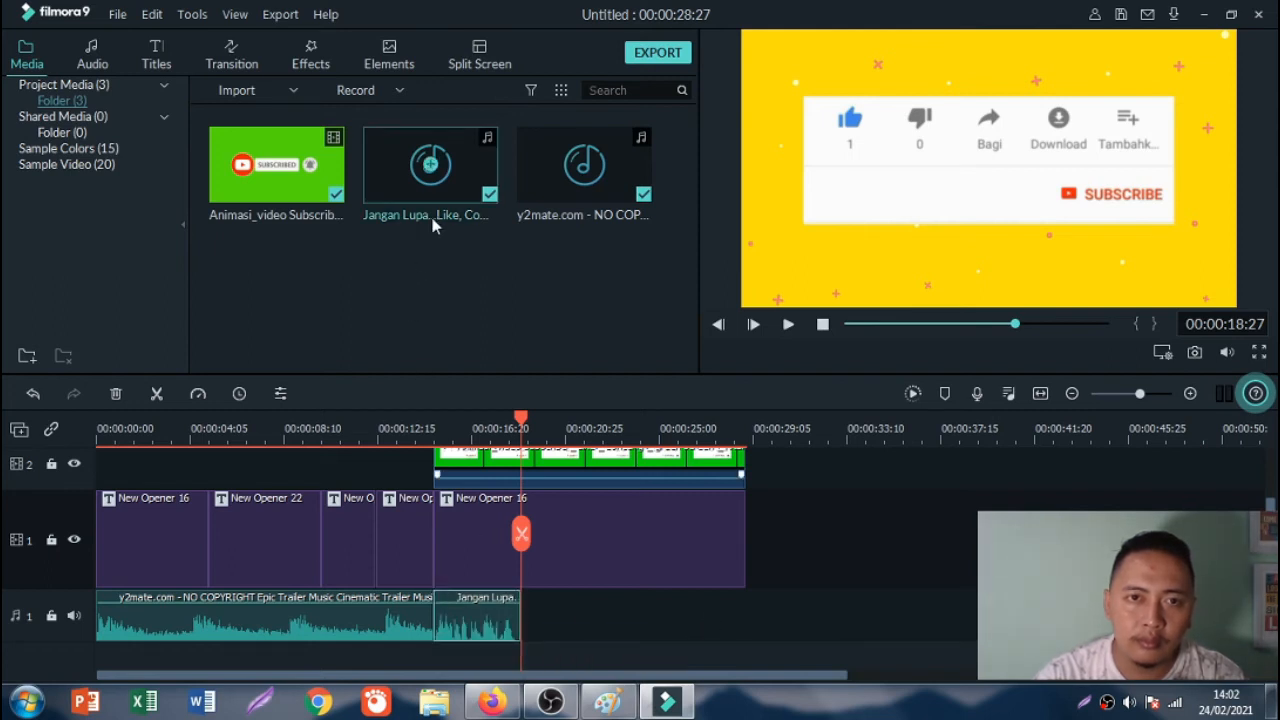
pyautogui.rightClick(468, 605)
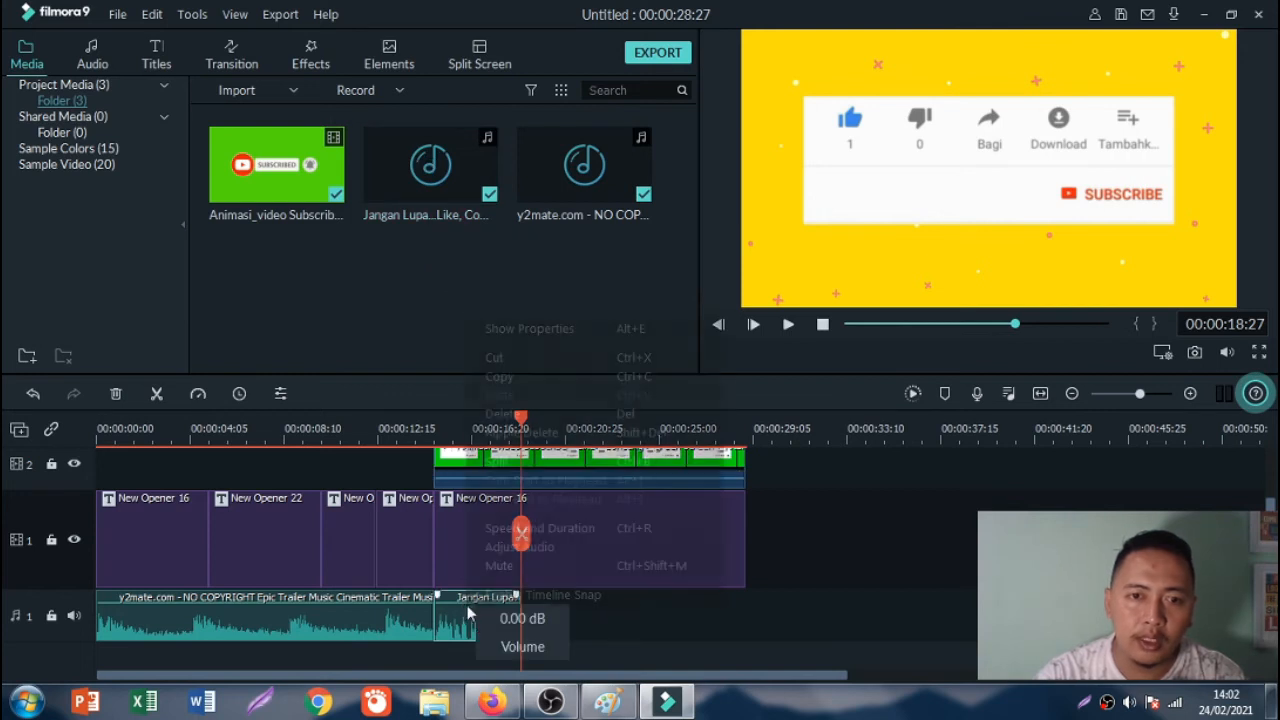
pyautogui.click(530, 413)
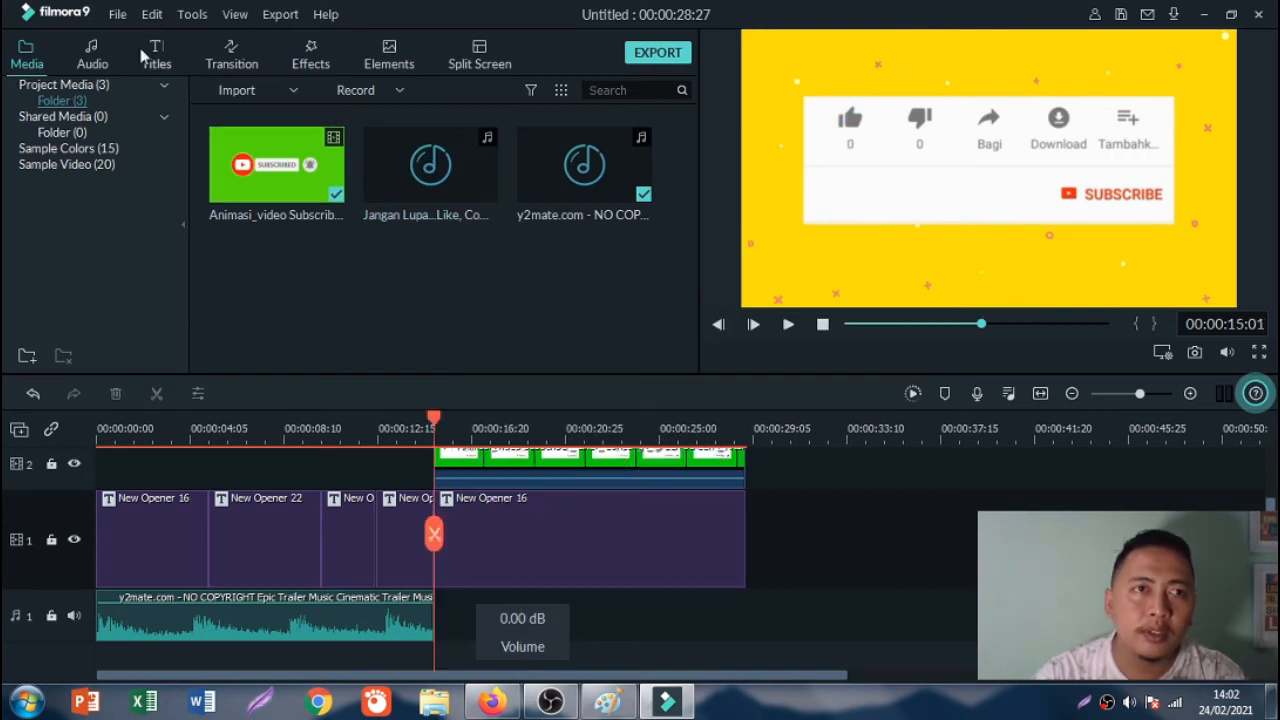
# - Import the MP3 "Jangan lupa like, comment, share and subscribe ya gays..." from the Downloads folder
pyautogui.click(253, 91)
pyautogui.click(250, 114)
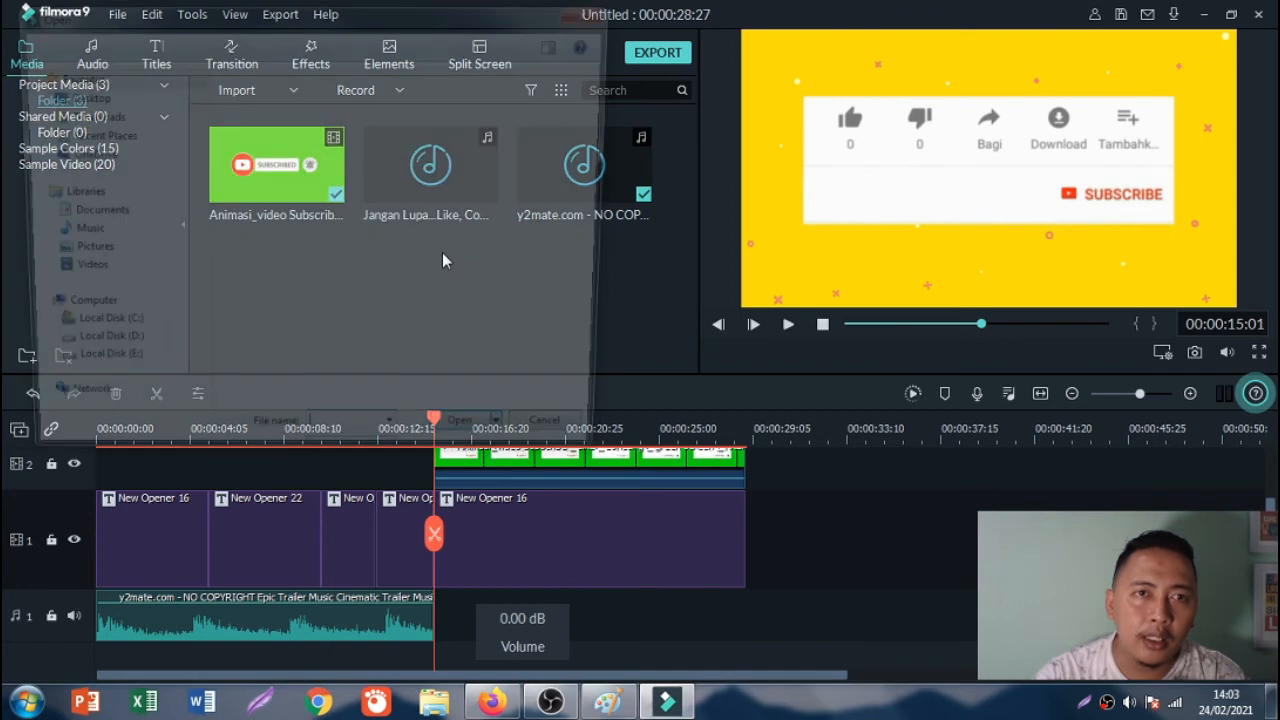
pyautogui.moveTo(1157, 150); pyautogui.dragTo(1168, 304)
pyautogui.click(607, 265)
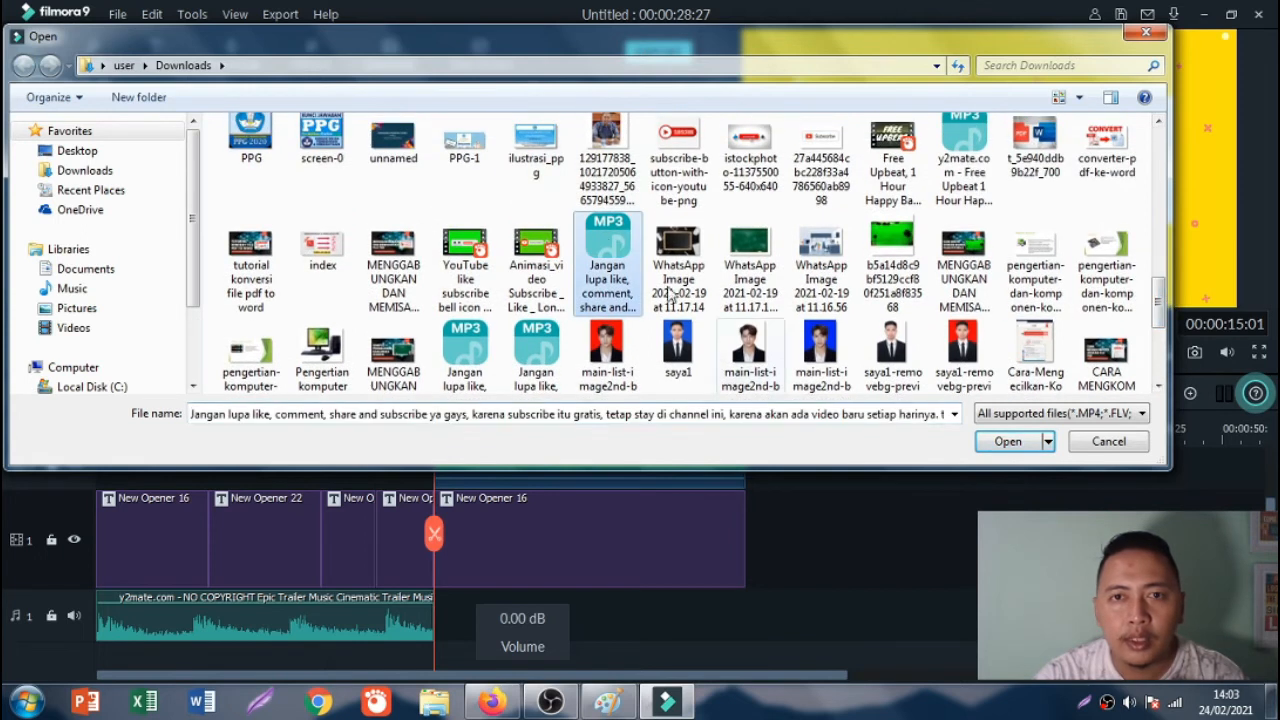
pyautogui.click(1007, 441)
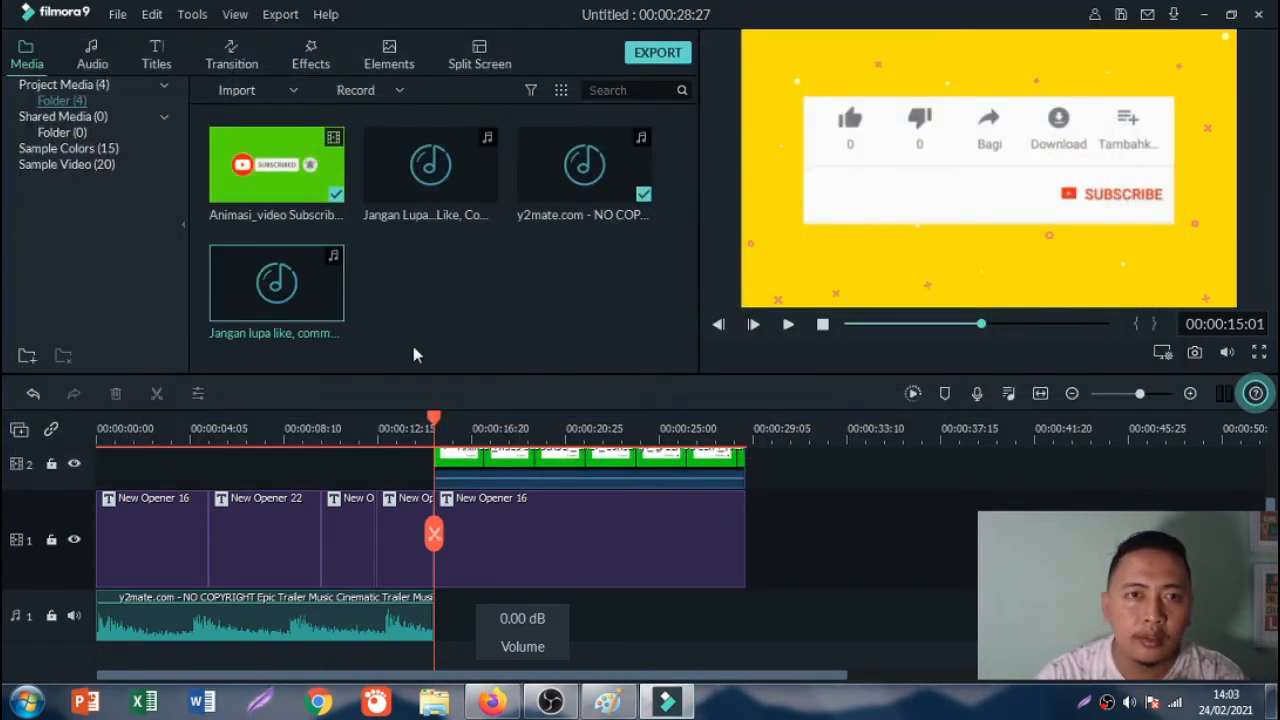
# - Place the imported voice clip directly after the trailer music on audio track 1 and trim its end to the subscribe animation's end
pyautogui.moveTo(280, 287); pyautogui.dragTo(463, 505)
pyautogui.moveTo(766, 611); pyautogui.dragTo(745, 611)
# - Play back the whole intro from the beginning of the timeline
pyautogui.moveTo(768, 424); pyautogui.dragTo(97, 428)
pyautogui.click(788, 326)
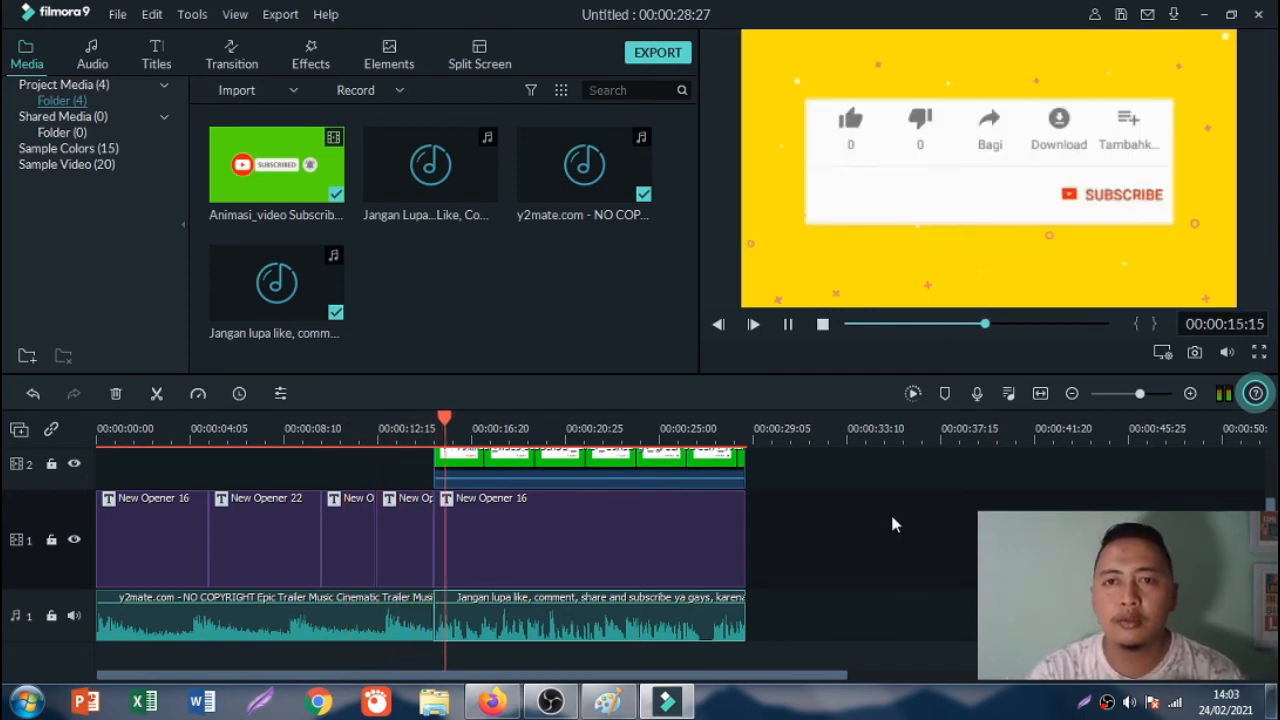
# - Stop the playback and delete the fourth opener title, just before the final New Opener 16, from video track 1
pyautogui.press('space')
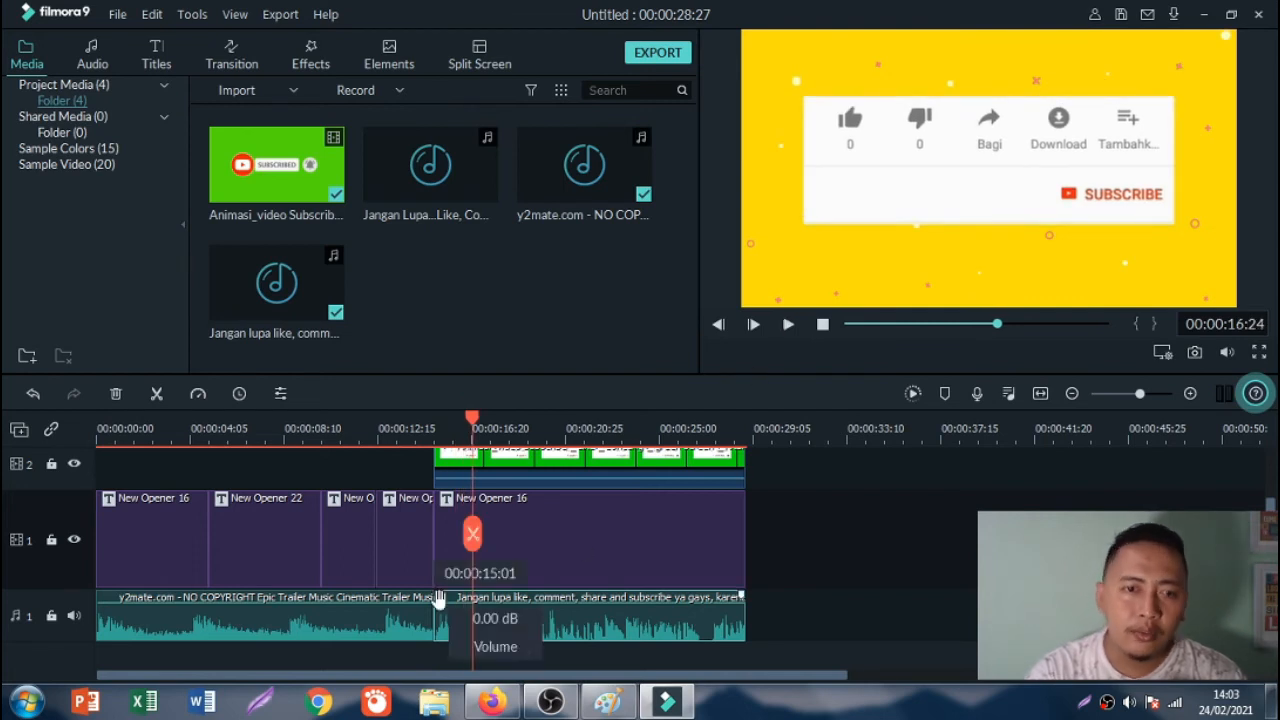
pyautogui.click(416, 560)
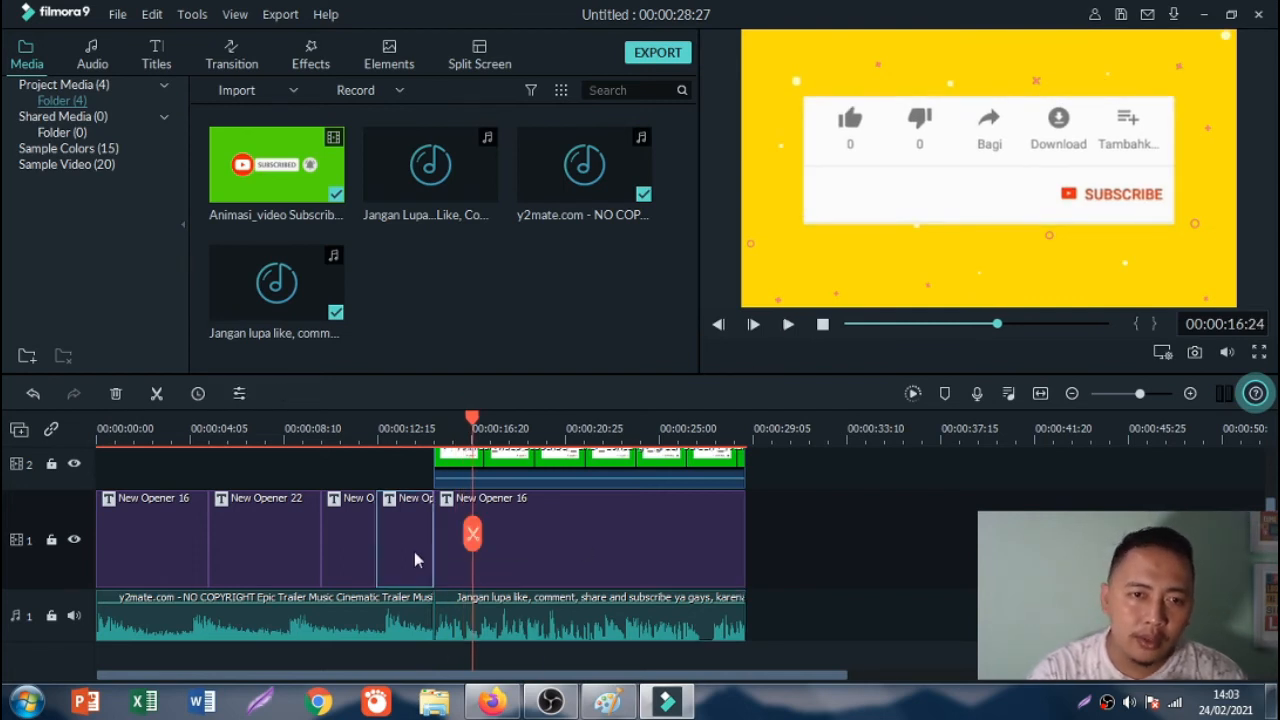
pyautogui.doubleClick(362, 523)
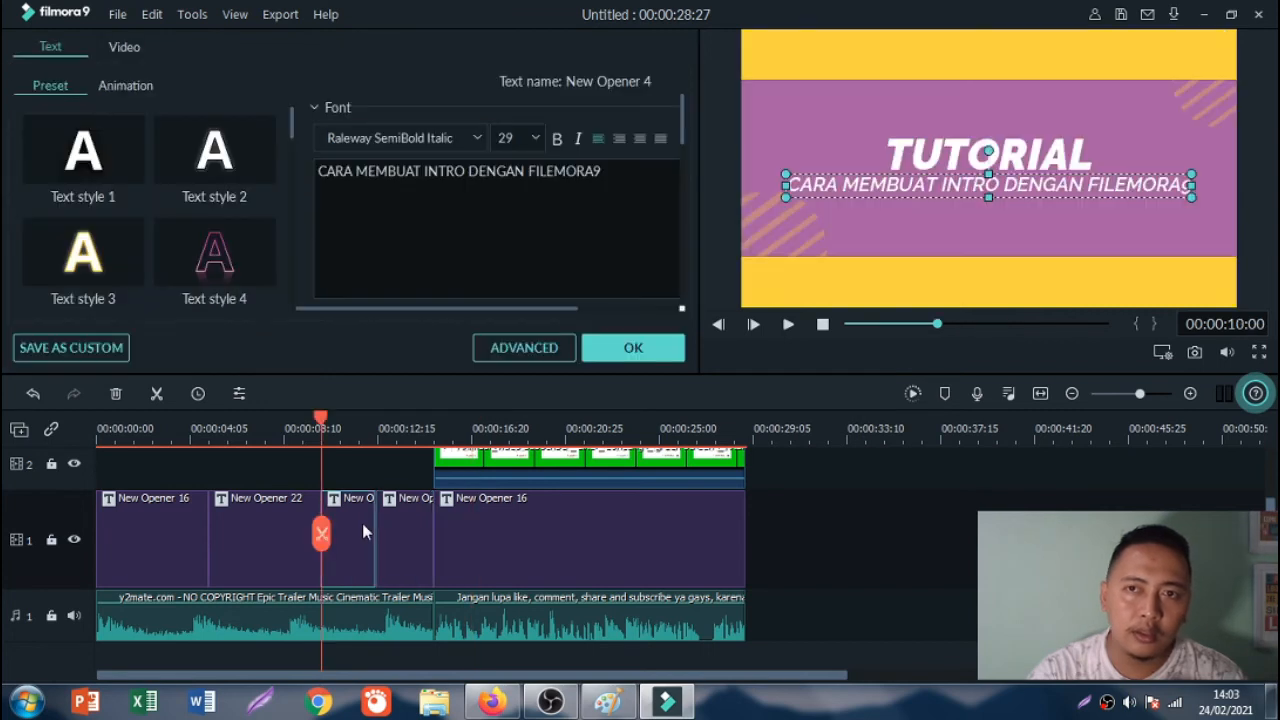
pyautogui.rightClick(418, 530)
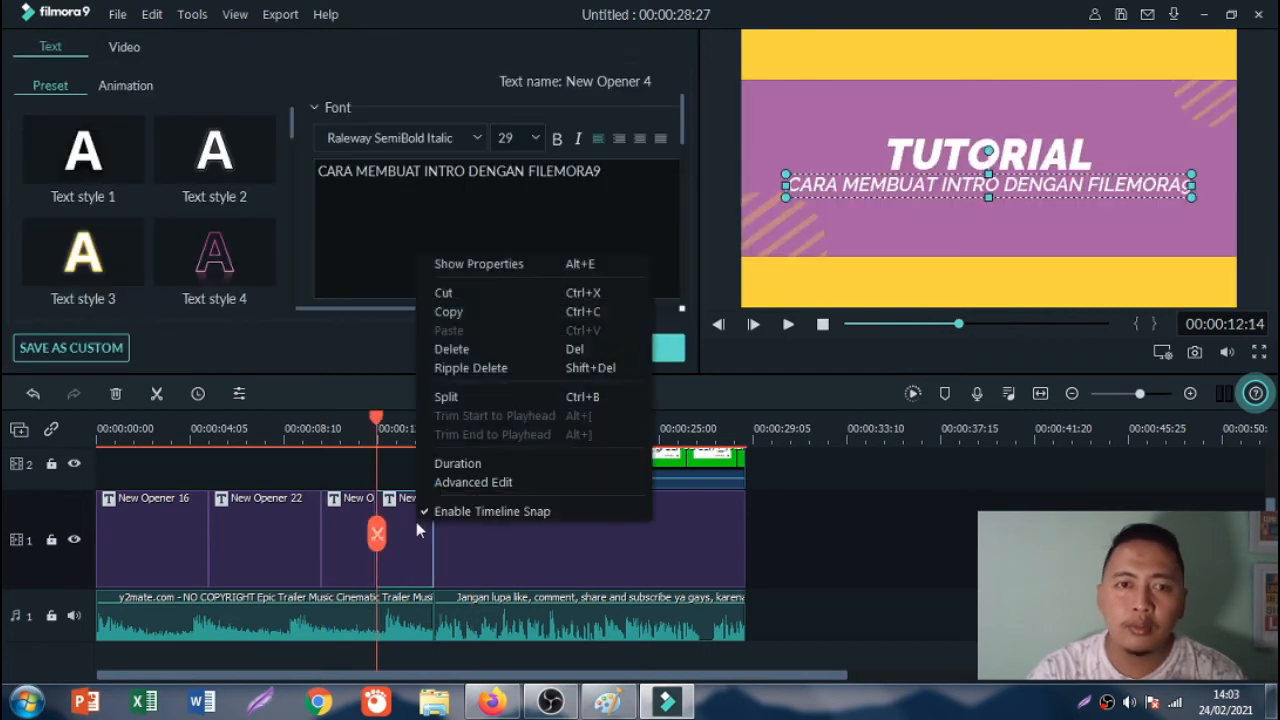
pyautogui.click(480, 348)
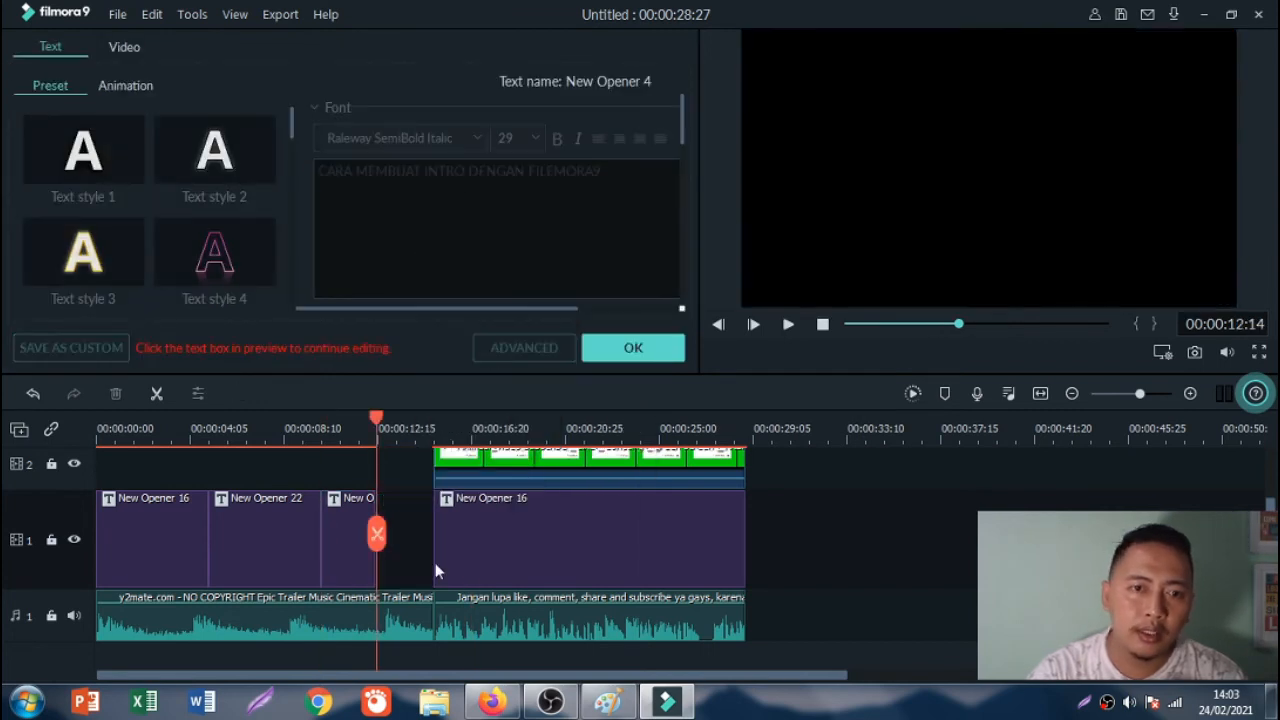
# - Split the trailer music at the third opener's end and delete the leftover piece, closing the gap before the subscribe section
pyautogui.doubleClick(407, 612)
pyautogui.rightClick(410, 608)
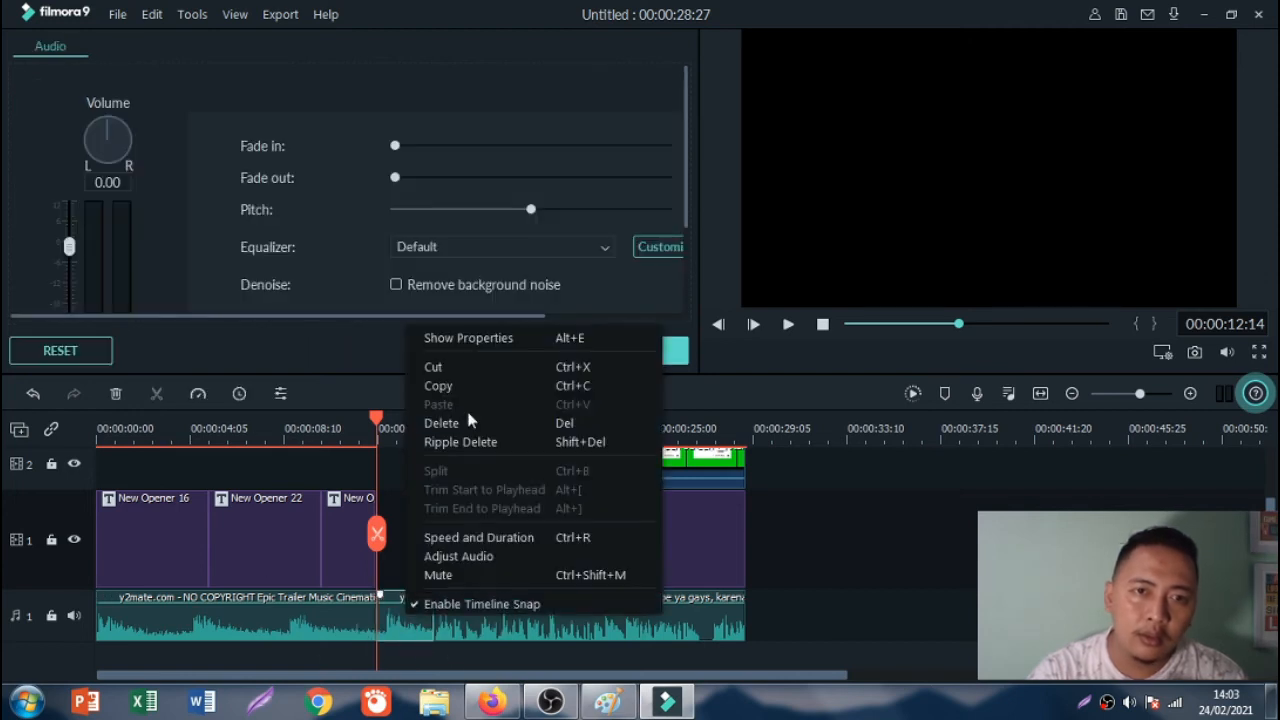
pyautogui.click(462, 423)
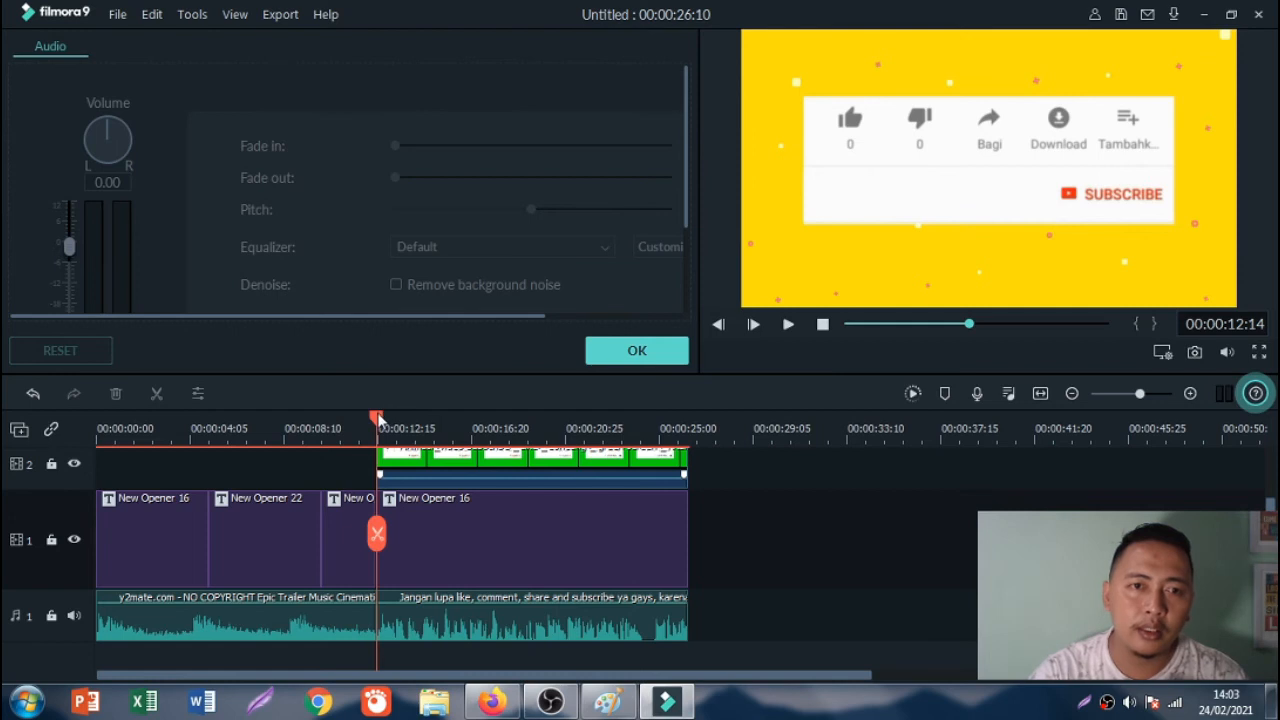
# - Close the audio settings and play back the shortened intro from the beginning of the timeline
pyautogui.moveTo(378, 420); pyautogui.dragTo(72, 428)
pyautogui.click(637, 351)
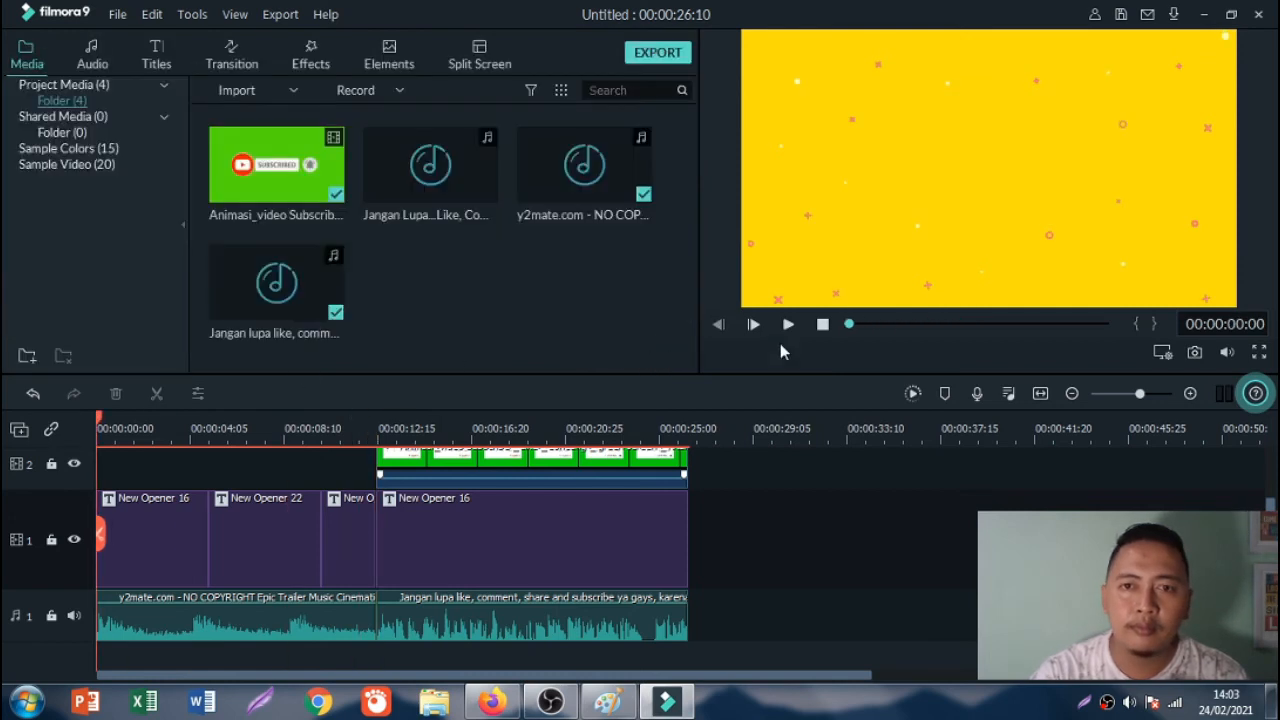
pyautogui.click(788, 325)
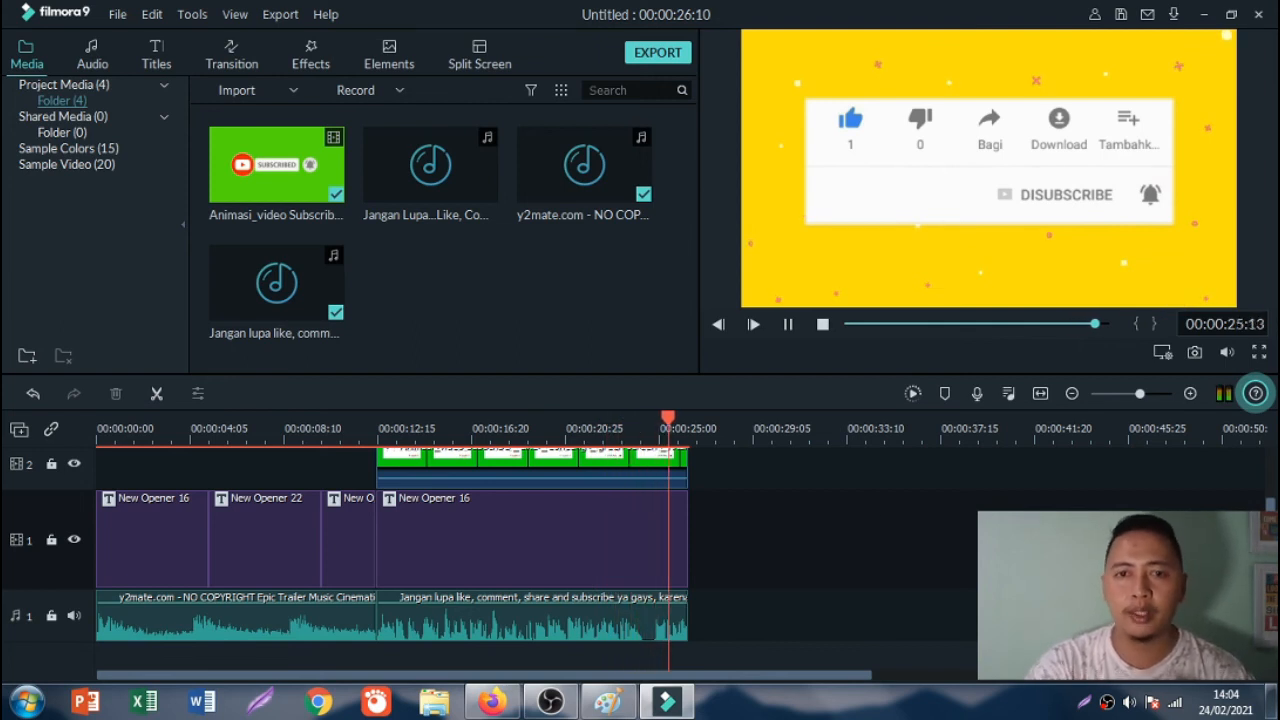
# - Export the intro to the computer as an MP4 file named INTRO VIDEO
pyautogui.click(660, 53)
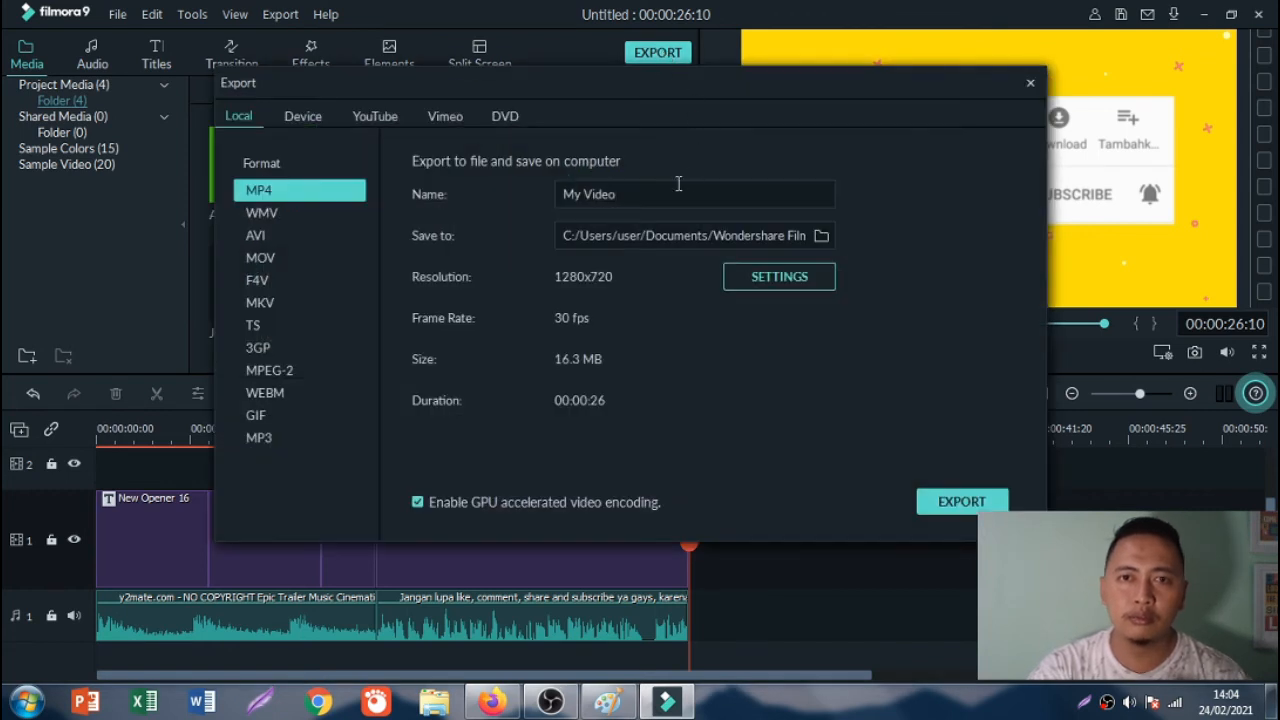
pyautogui.moveTo(678, 184); pyautogui.dragTo(494, 207)
pyautogui.write('INTO')
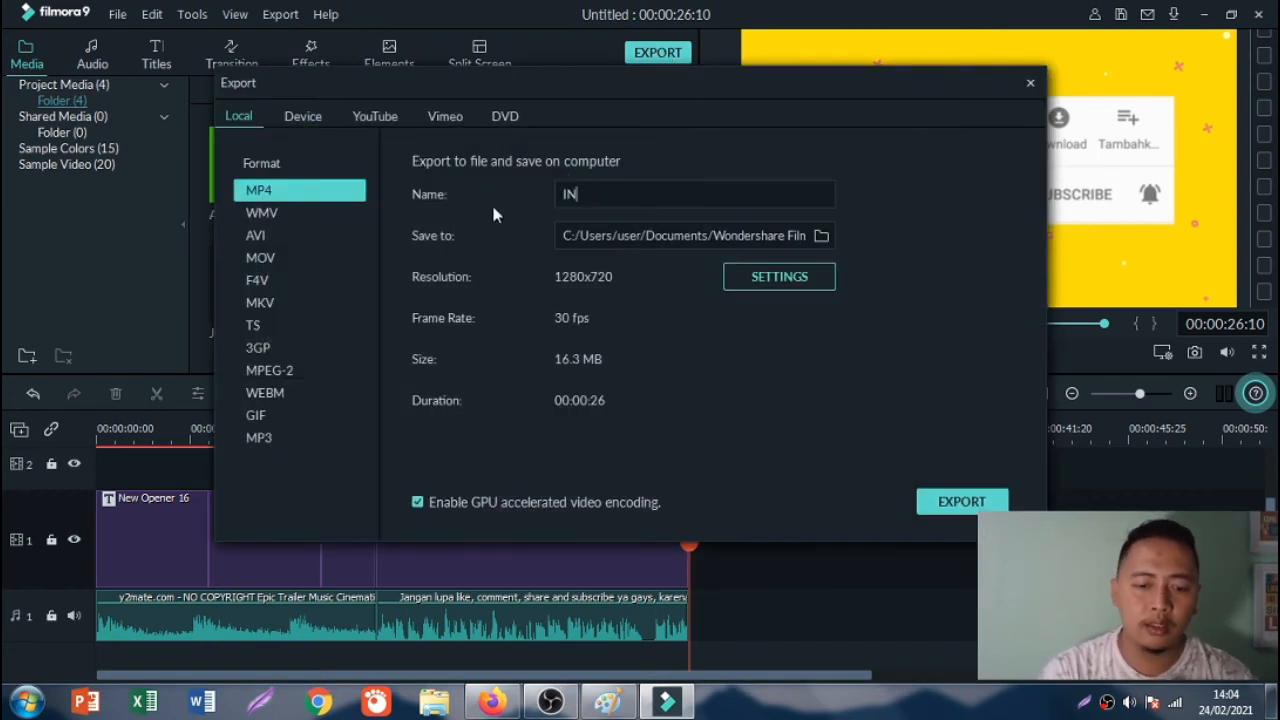
pyautogui.press('BackSpace')
pyautogui.press('BackSpace')
pyautogui.write('TRO VIDEO')
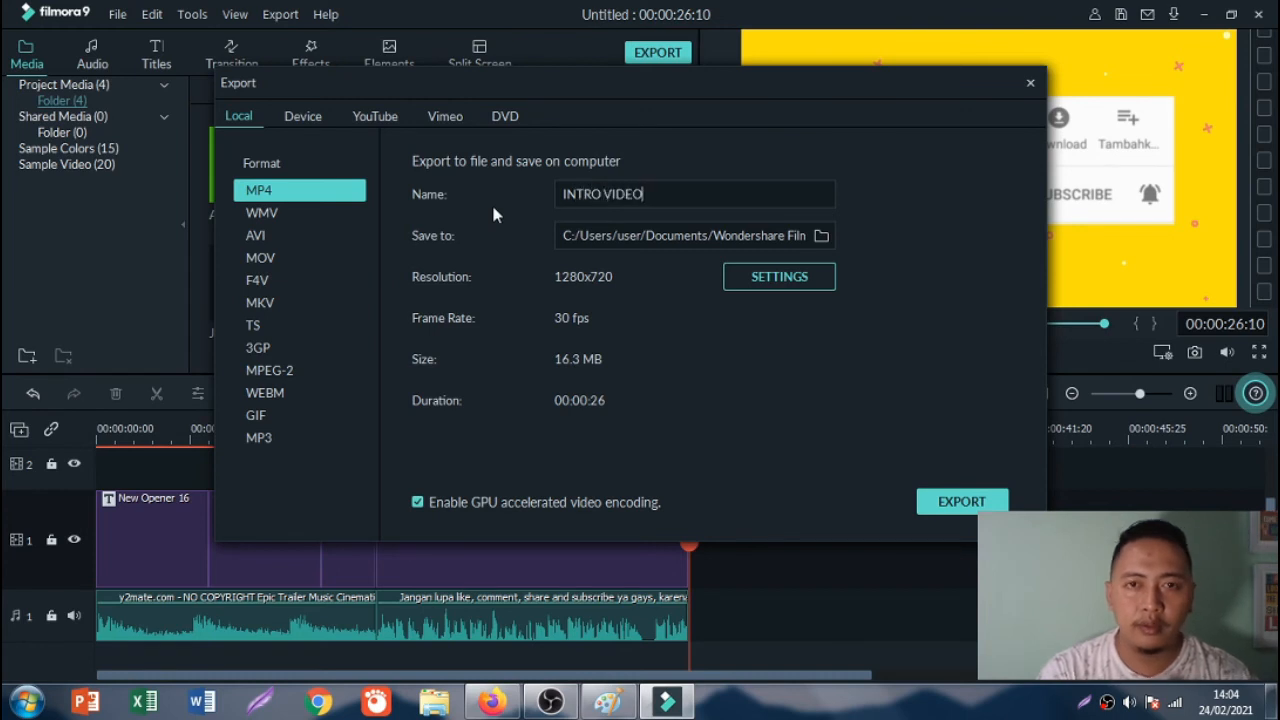
pyautogui.click(982, 499)
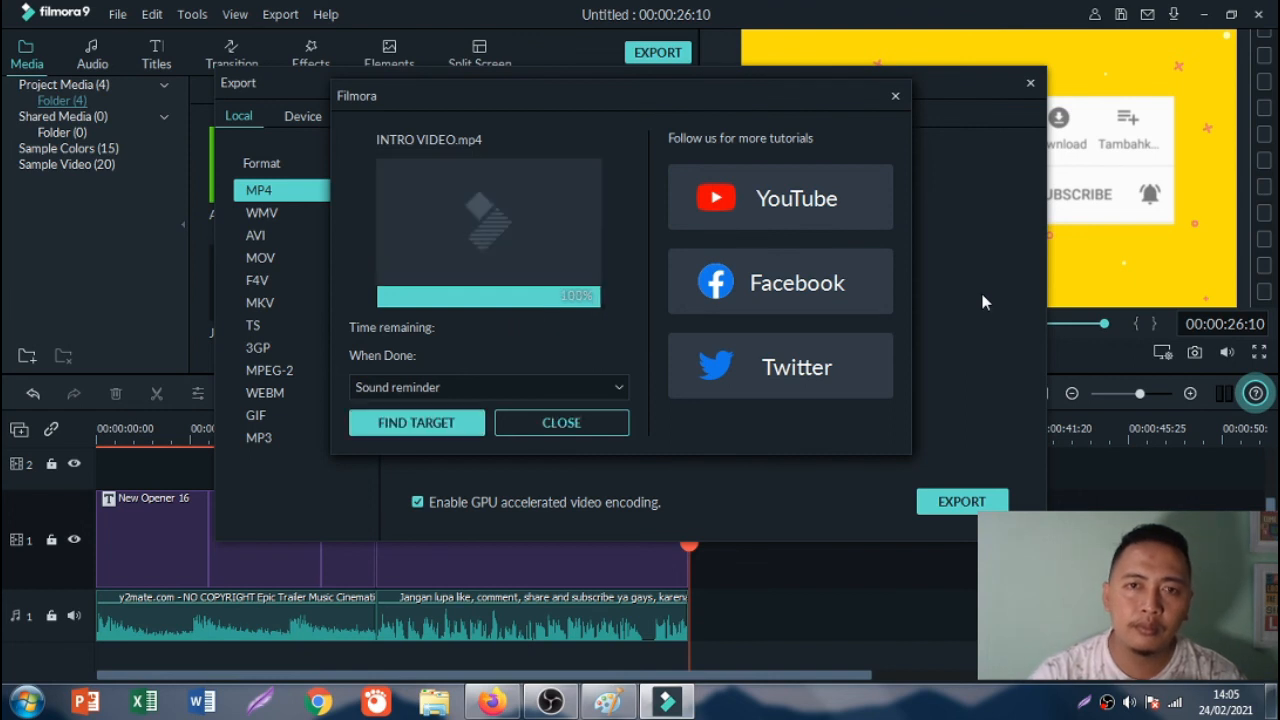
# - Show the exported file in its output folder and open INTRO VIDEO in the default media player
pyautogui.click(433, 425)
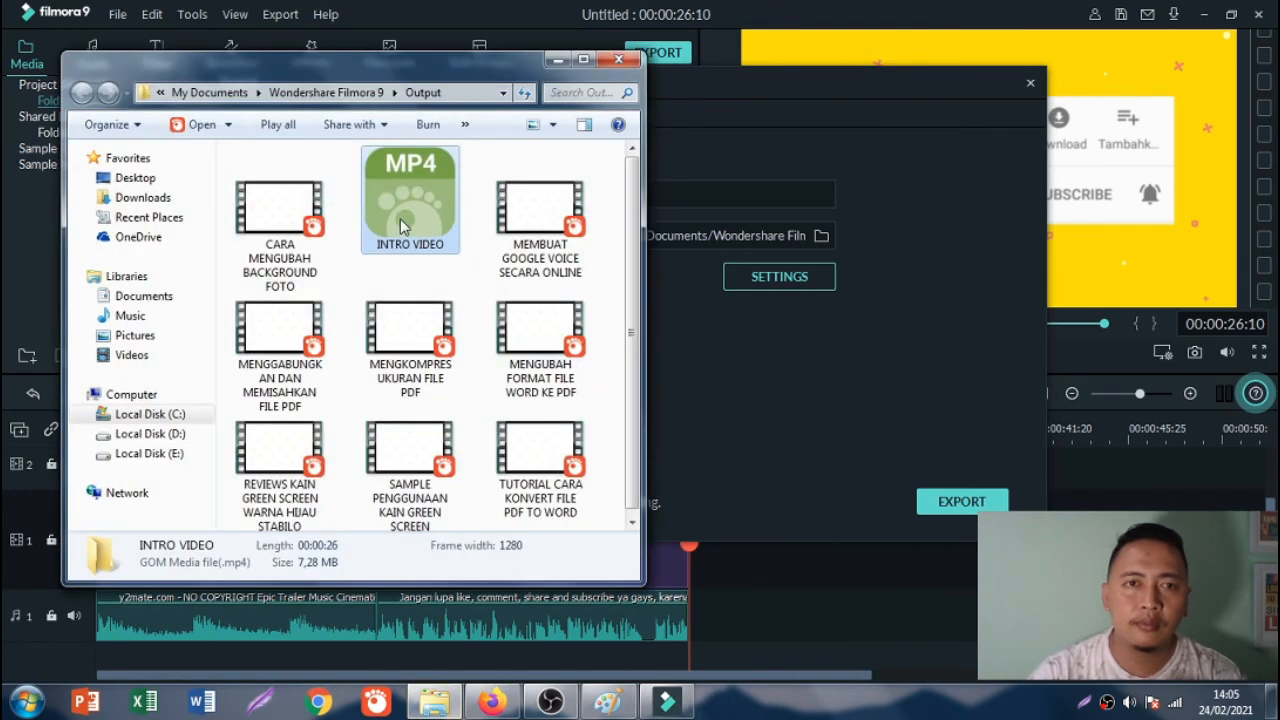
pyautogui.rightClick(401, 224)
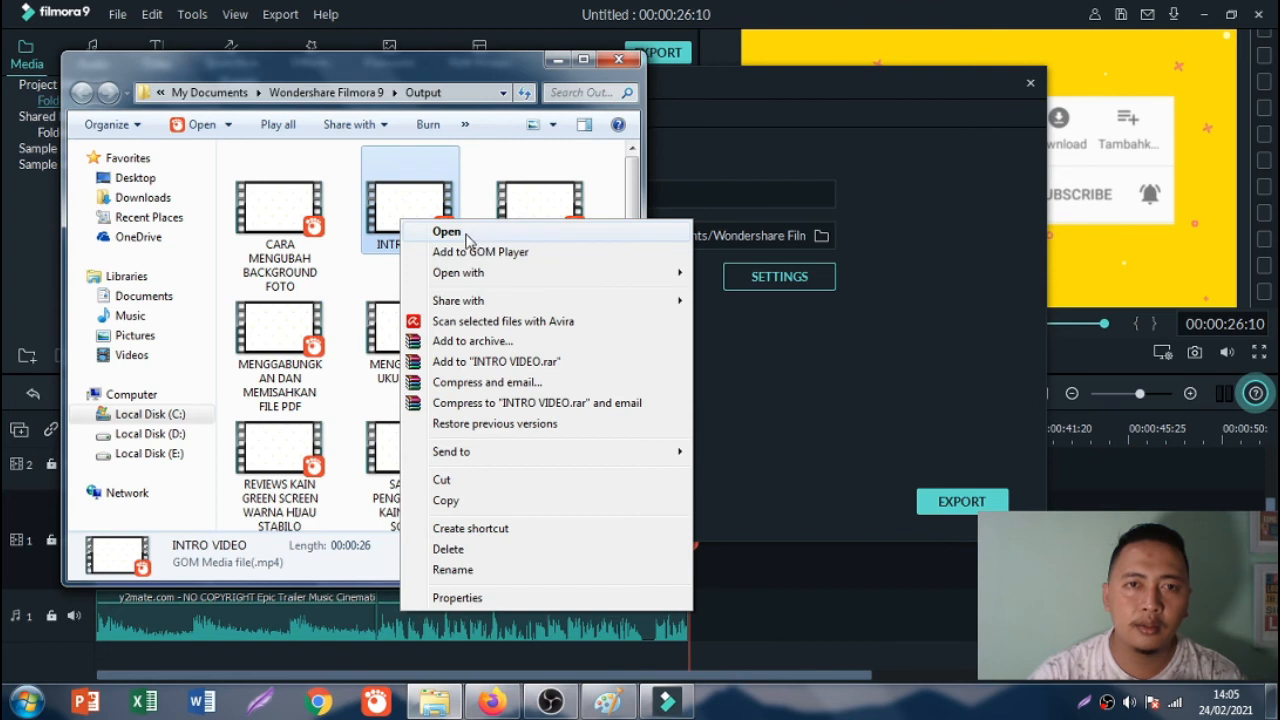
pyautogui.click(447, 232)
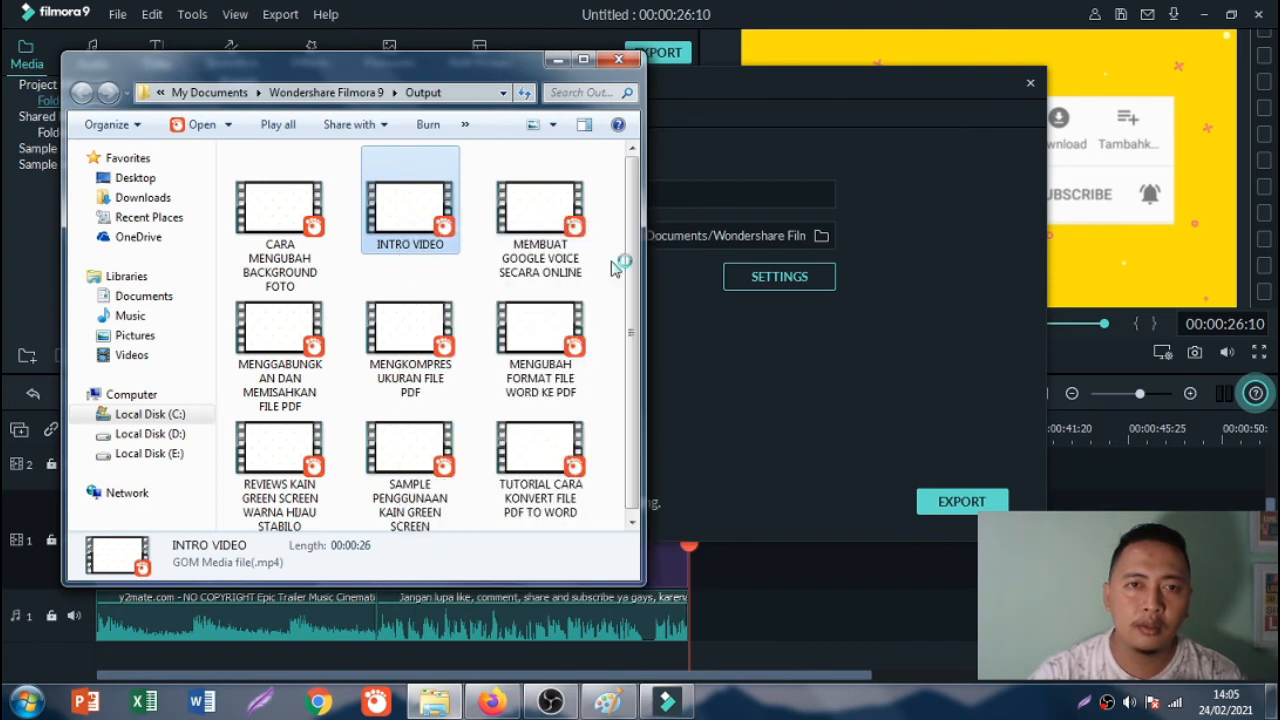